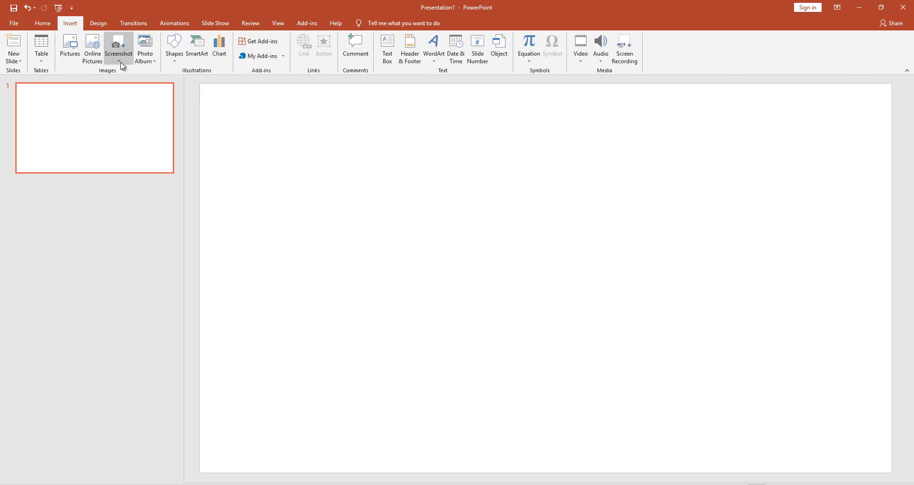
# Step: Draw a right block arrow on slide 1, about 2.96 cm high and 7.88 cm wide
pyautogui.click(172, 56)
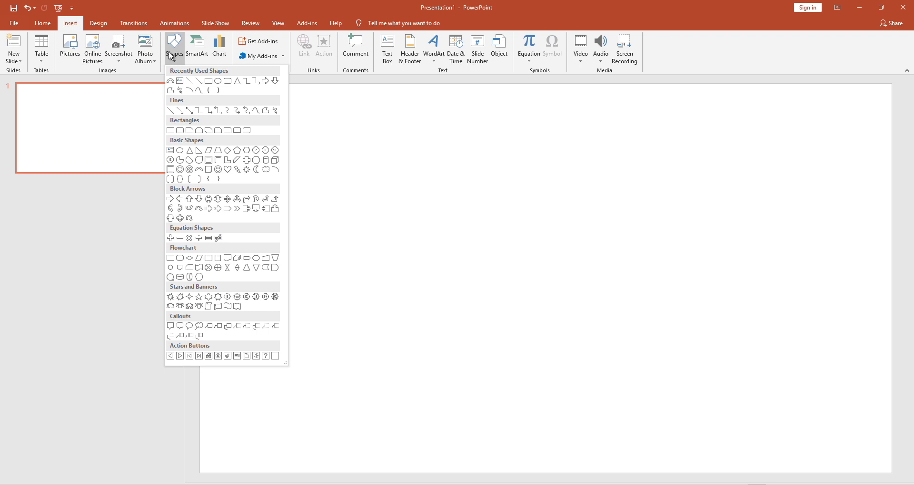
pyautogui.click(265, 82)
pyautogui.moveTo(318, 172)
pyautogui.mouseDown()
pyautogui.moveTo(478, 233)
pyautogui.moveTo(486, 212)
pyautogui.mouseUp()
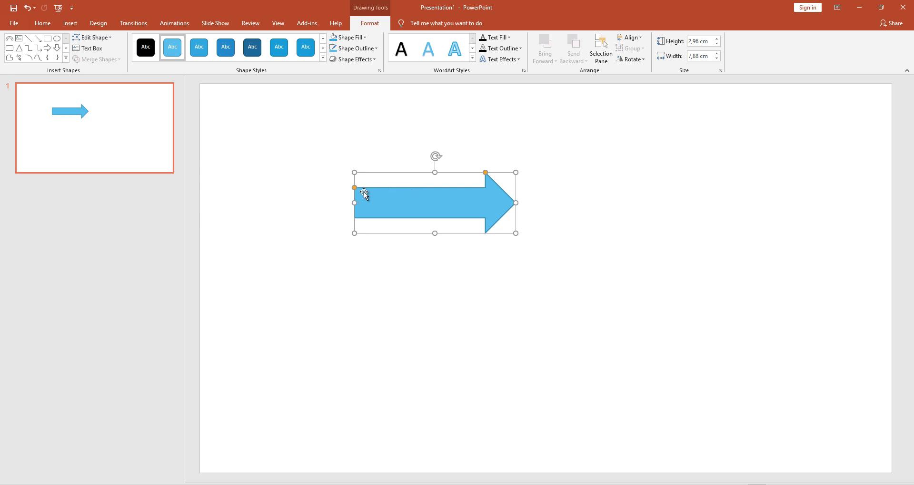
# Step: In Edit Points, add a point to the middle of the arrow's top and bottom edges
pyautogui.rightClick(407, 193)
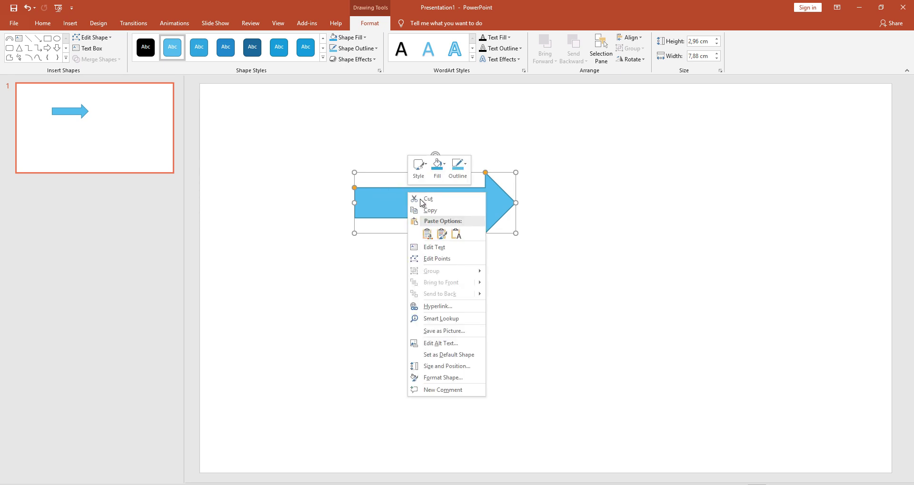
pyautogui.click(443, 258)
pyautogui.rightClick(421, 187)
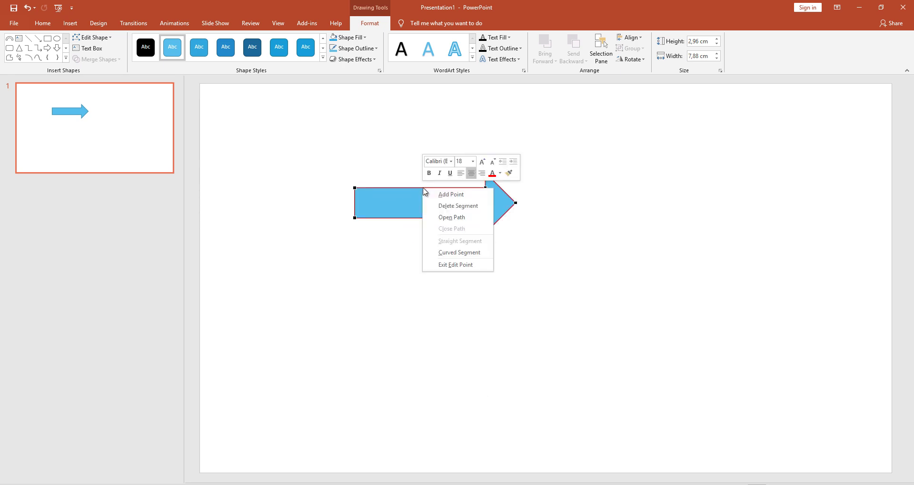
pyautogui.click(455, 195)
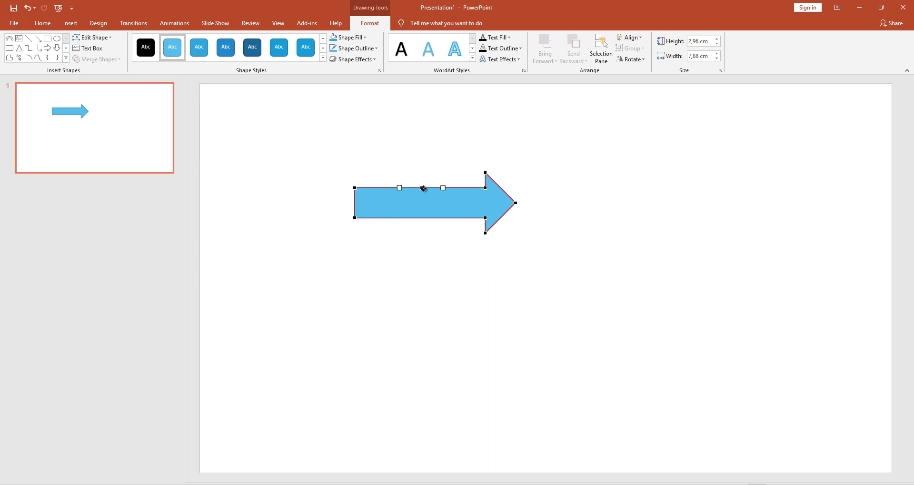
pyautogui.rightClick(422, 219)
pyautogui.click(448, 223)
# Step: Drag the tail corners and the top-middle point to bend the arrow's shaft into an arc
pyautogui.moveTo(356, 218); pyautogui.dragTo(355, 237)
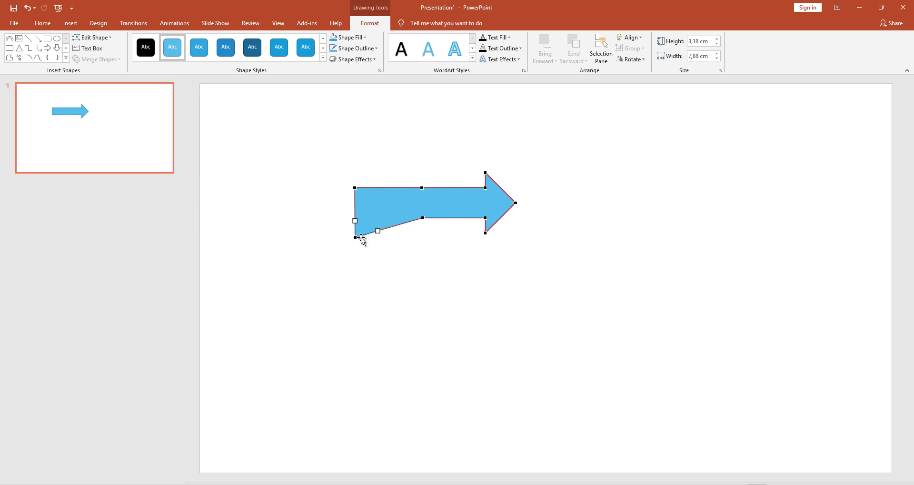
pyautogui.moveTo(354, 188)
pyautogui.mouseDown()
pyautogui.moveTo(354, 205)
pyautogui.moveTo(388, 192)
pyautogui.mouseUp()
pyautogui.click(422, 188)
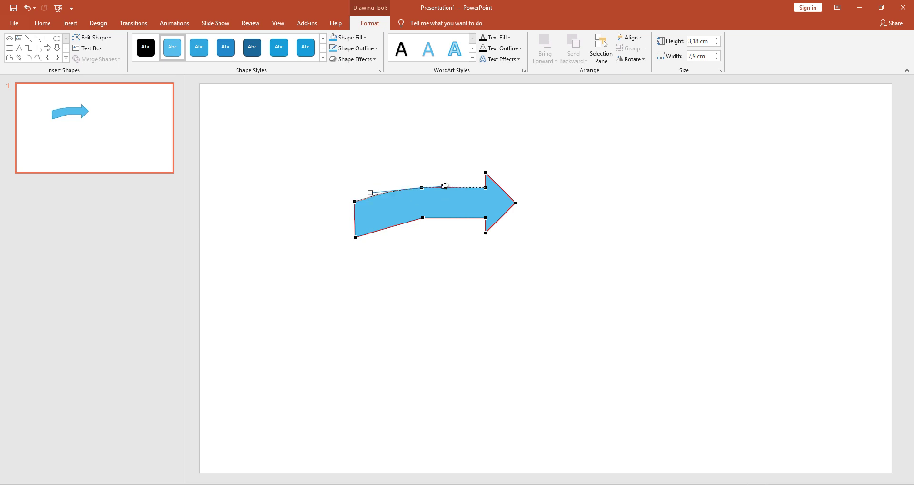
pyautogui.moveTo(444, 185)
pyautogui.mouseDown()
pyautogui.moveTo(448, 215)
pyautogui.moveTo(391, 220)
pyautogui.mouseUp()
pyautogui.click(423, 218)
# Step: Finish curving the bottom edge, then resume editing points on the arrow's tail
pyautogui.click(425, 249)
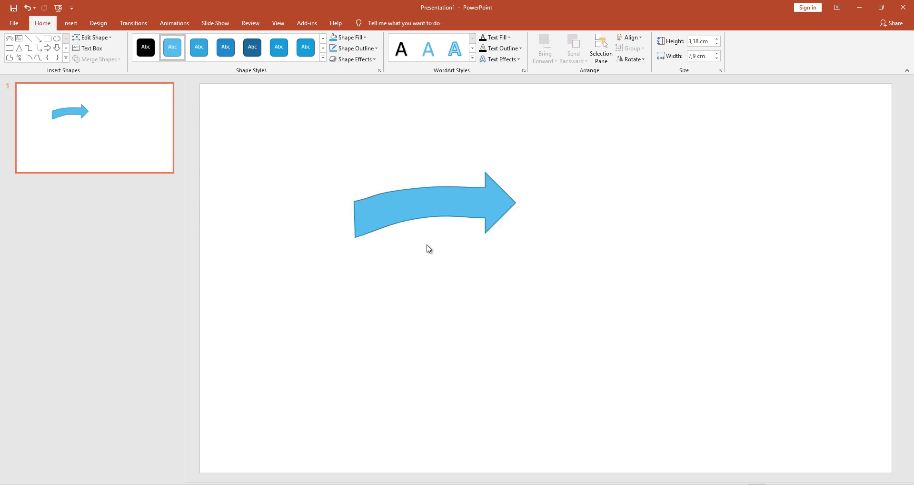
pyautogui.click(386, 210)
pyautogui.rightClick(362, 204)
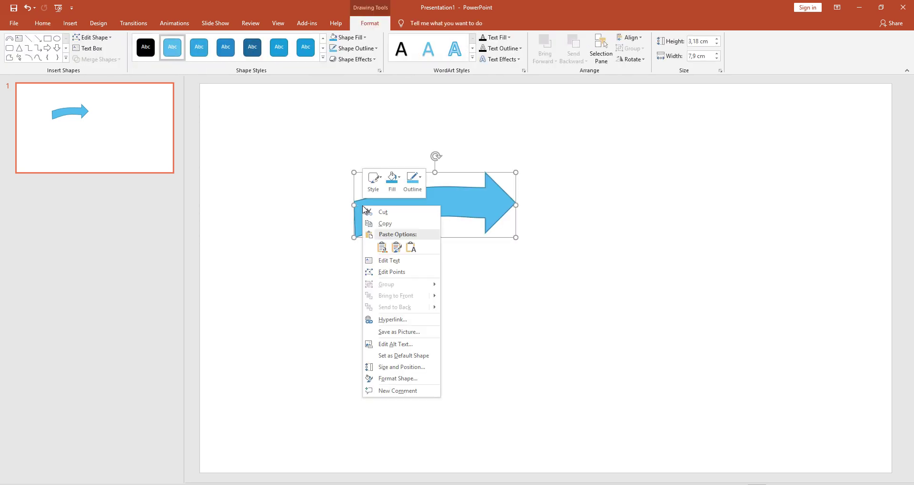
pyautogui.click(383, 272)
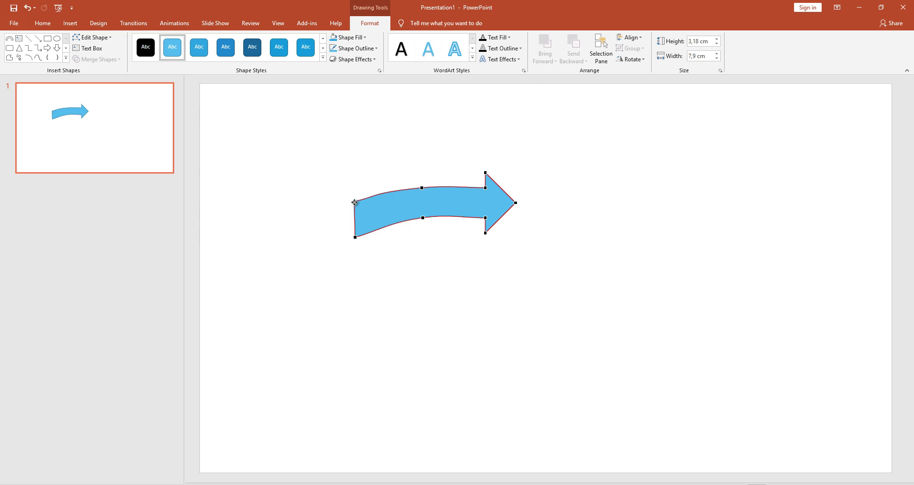
pyautogui.moveTo(355, 204); pyautogui.dragTo(354, 203)
pyautogui.click(378, 199)
# Step: Add a point midway on the tail's left edge and pull it inward to form a V-notch
pyautogui.rightClick(356, 227)
pyautogui.click(380, 227)
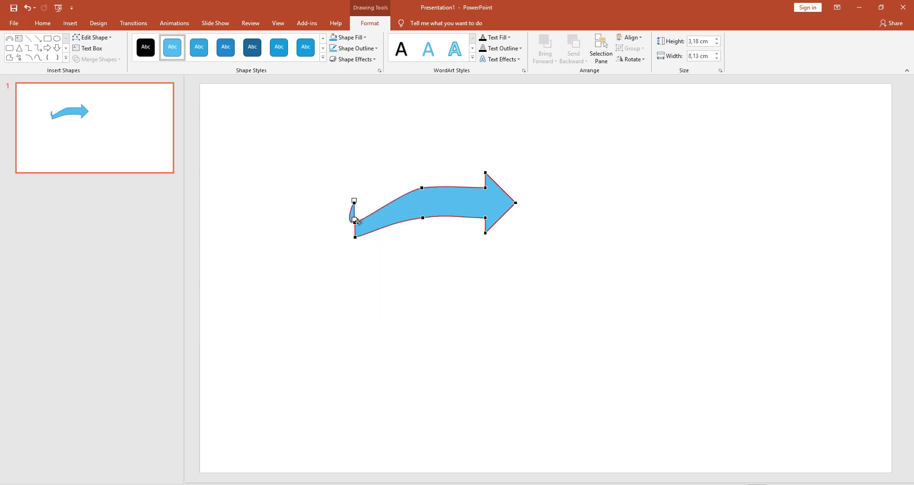
pyautogui.hotkey('ctrl', 'z')
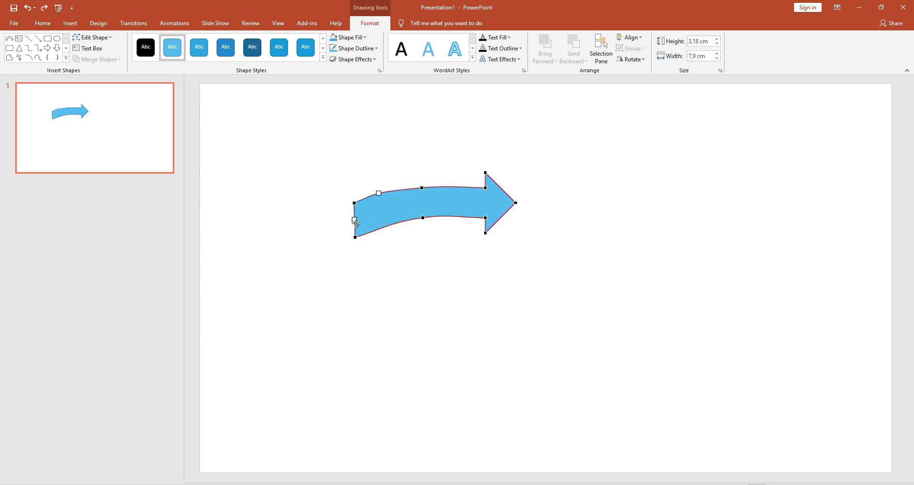
pyautogui.rightClick(355, 221)
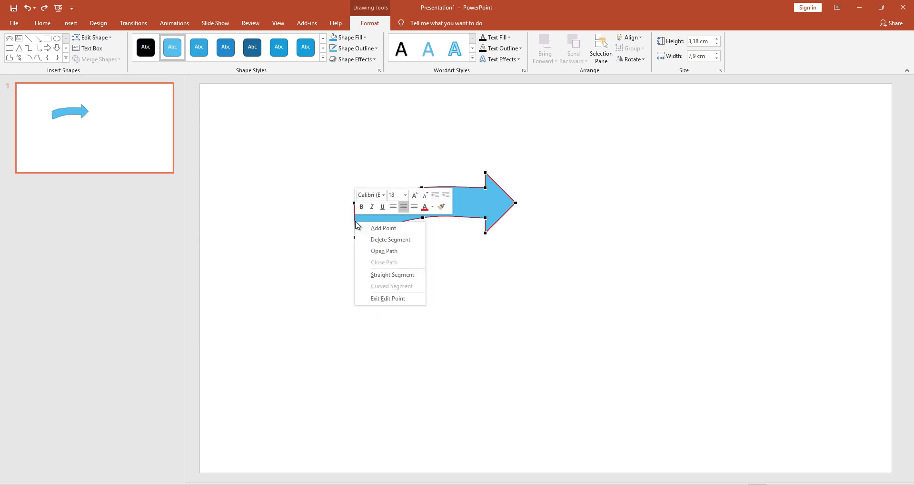
pyautogui.click(381, 236)
pyautogui.moveTo(355, 222); pyautogui.dragTo(365, 224)
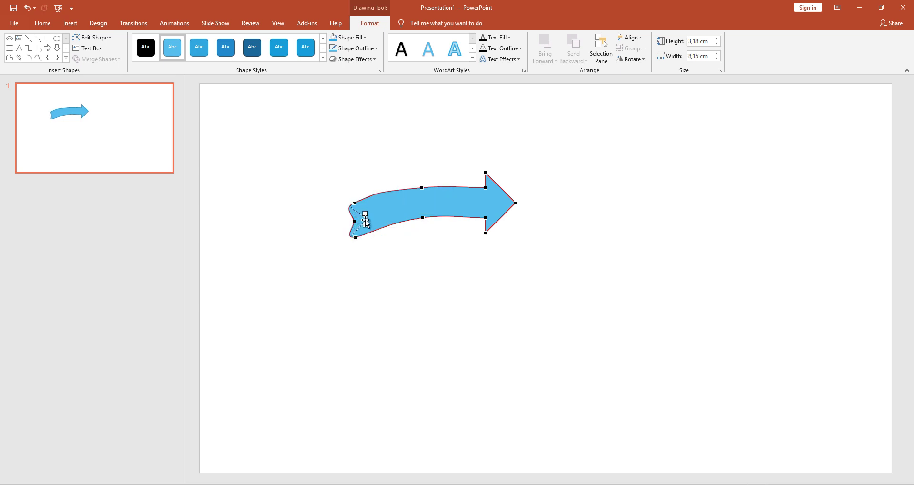
pyautogui.rightClick(366, 221)
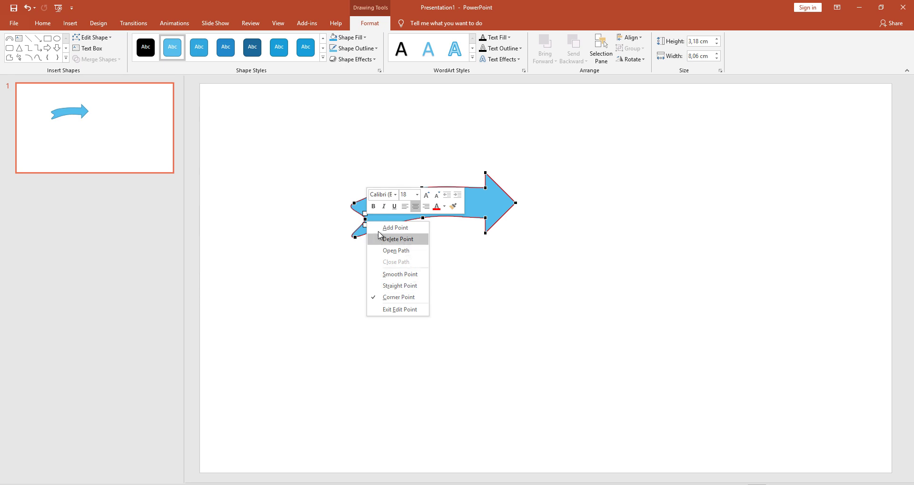
pyautogui.click(365, 217)
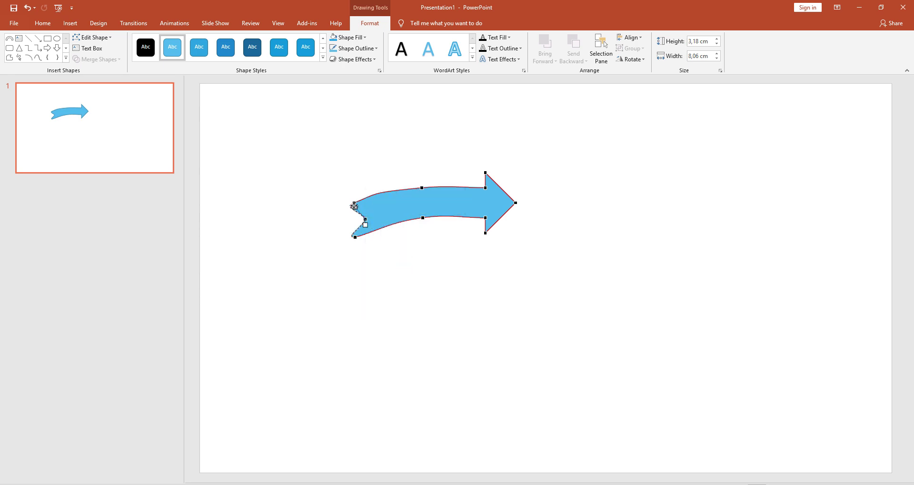
# Step: Refine the tail corners, the notch, and the top and bottom middle curves
pyautogui.moveTo(356, 237); pyautogui.dragTo(356, 240)
pyautogui.click(355, 238)
pyautogui.click(354, 204)
pyautogui.moveTo(367, 221); pyautogui.dragTo(367, 221)
pyautogui.hotkey('ctrl', 'z')
pyautogui.moveTo(361, 223); pyautogui.dragTo(365, 218)
pyautogui.moveTo(421, 188); pyautogui.dragTo(421, 187)
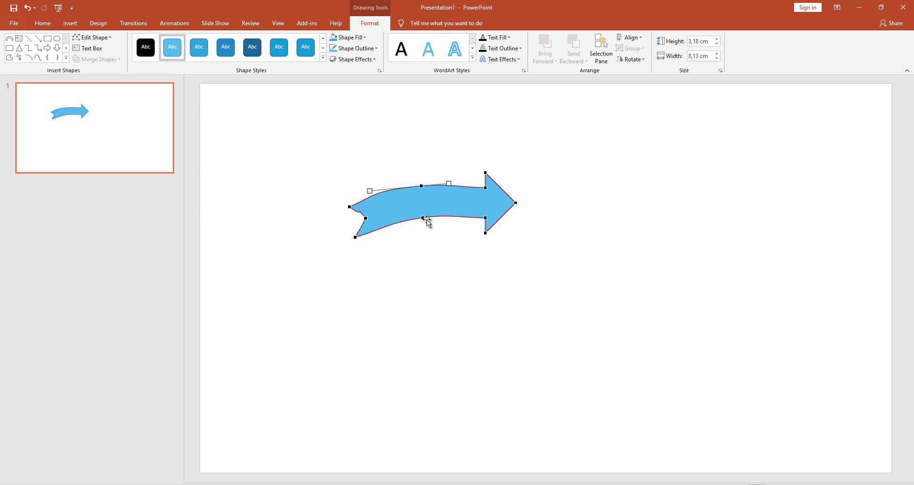
pyautogui.moveTo(423, 219); pyautogui.dragTo(423, 216)
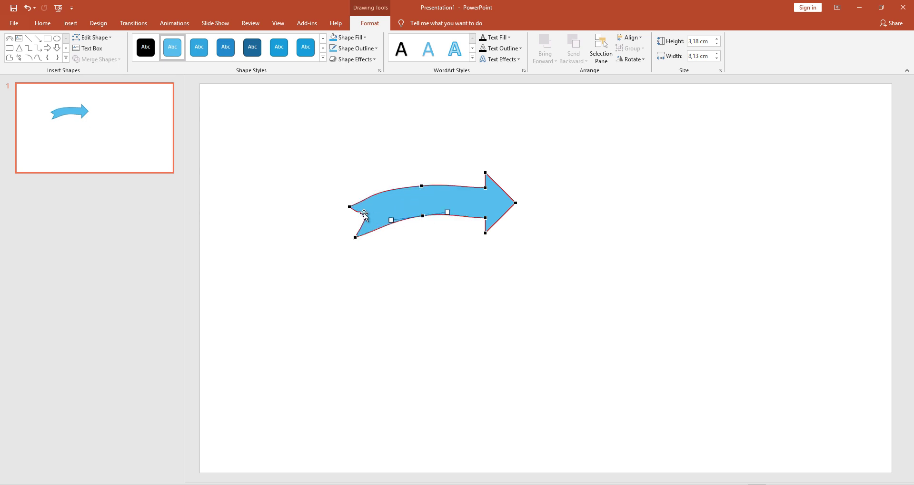
pyautogui.moveTo(364, 215); pyautogui.dragTo(364, 218)
# Step: Drag a corner handle to shrink the arrow to a shorter, more compact size
pyautogui.click(275, 167)
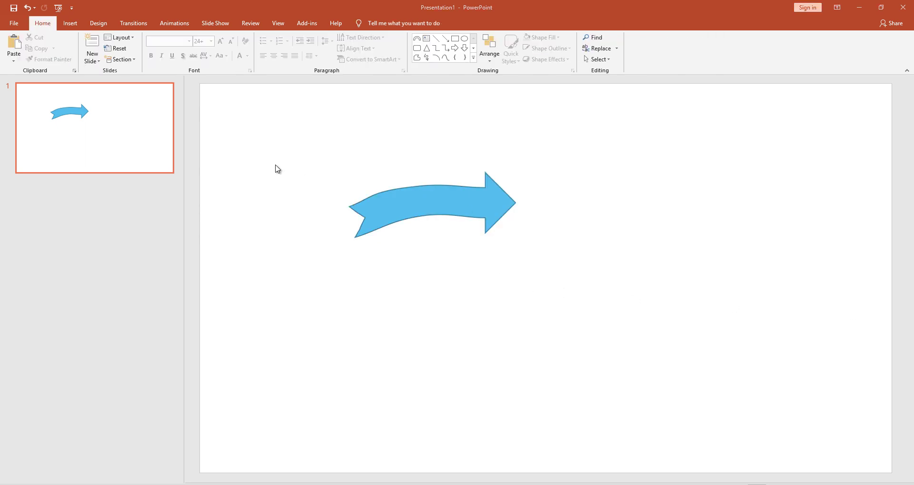
pyautogui.click(373, 212)
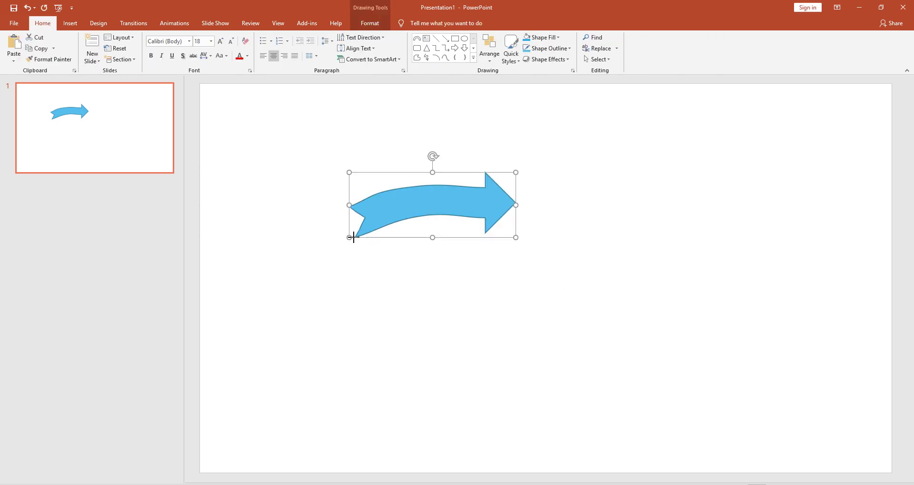
pyautogui.moveTo(350, 237)
pyautogui.mouseDown()
pyautogui.moveTo(385, 247)
pyautogui.moveTo(373, 224)
pyautogui.mouseUp()
# Step: Use Edit Points to reshape the tail notch and top curve and smooth the bottom tail corner
pyautogui.rightClick(382, 210)
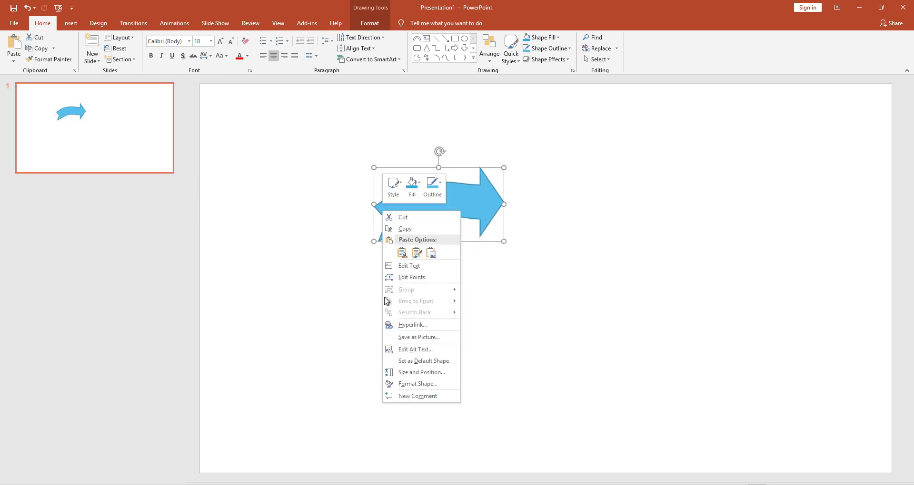
pyautogui.click(404, 280)
pyautogui.click(371, 207)
pyautogui.moveTo(371, 207); pyautogui.dragTo(386, 217)
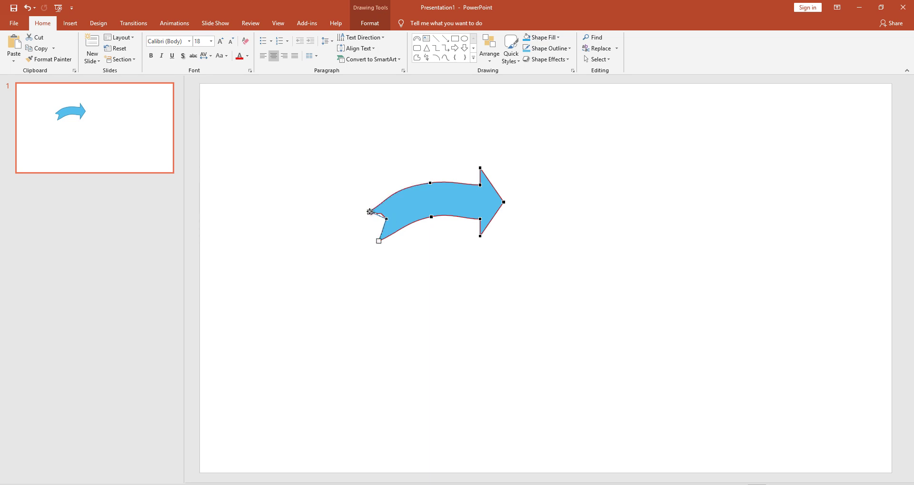
pyautogui.moveTo(430, 183); pyautogui.dragTo(389, 196)
pyautogui.click(370, 211)
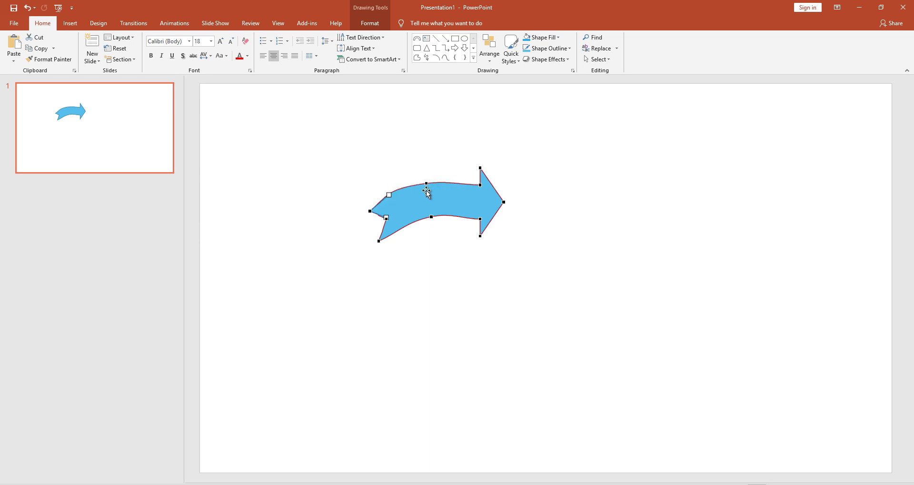
pyautogui.click(380, 240)
pyautogui.moveTo(388, 225); pyautogui.dragTo(387, 237)
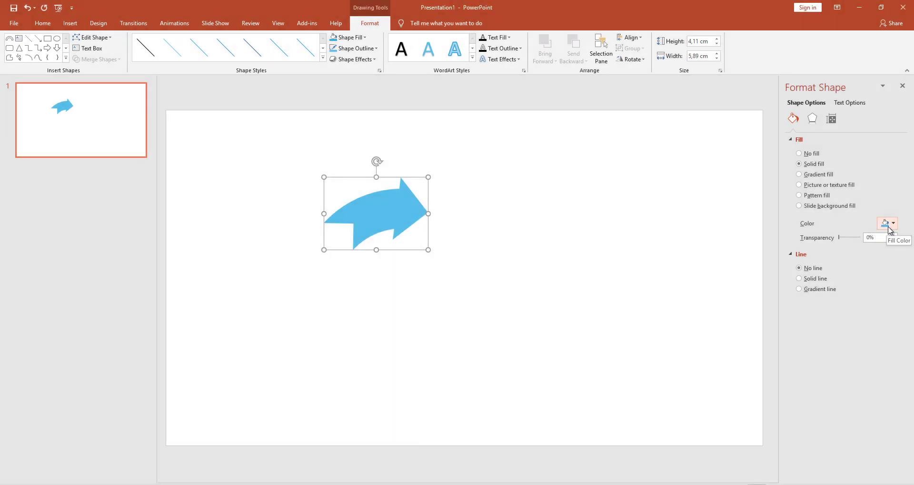
# Step: Give the arrow a light blue fill and place a rotated copy beside it
pyautogui.click(889, 228)
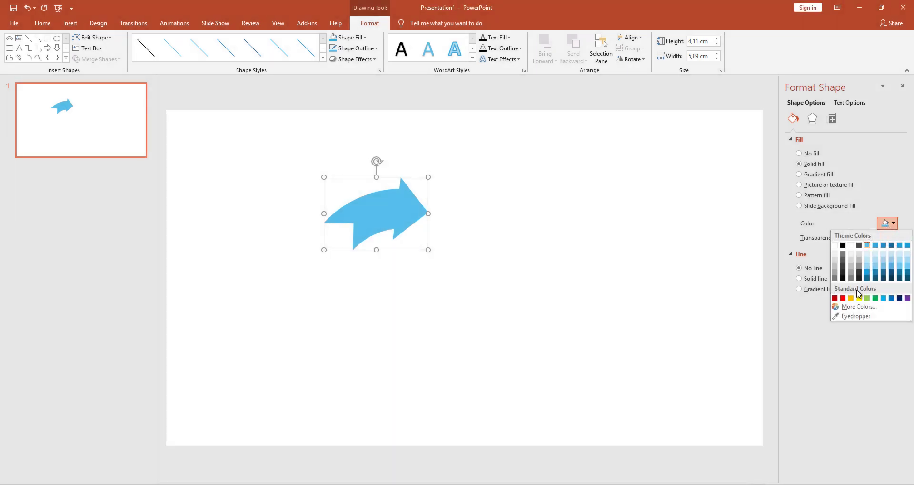
pyautogui.click(866, 270)
pyautogui.moveTo(392, 219); pyautogui.dragTo(442, 223)
pyautogui.moveTo(447, 162)
pyautogui.mouseDown()
pyautogui.moveTo(469, 189)
pyautogui.moveTo(456, 212)
pyautogui.mouseUp()
pyautogui.moveTo(483, 175); pyautogui.dragTo(487, 176)
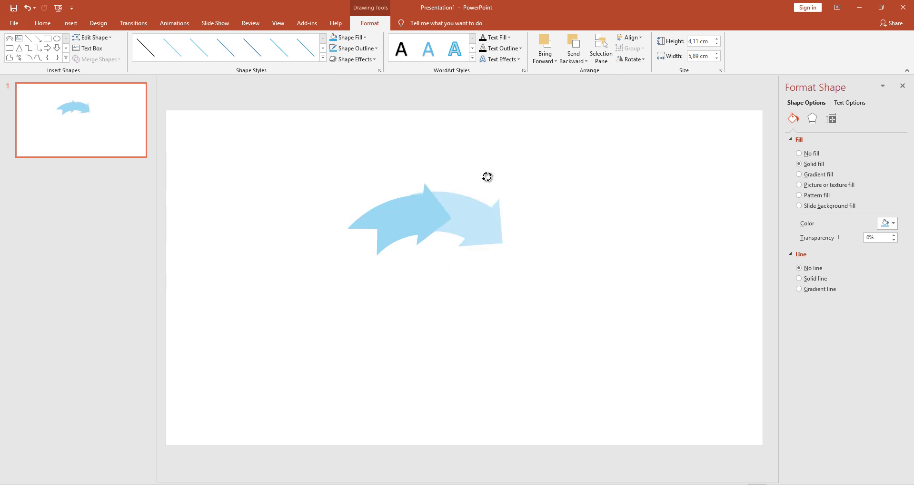
pyautogui.moveTo(459, 218); pyautogui.dragTo(519, 227)
# Step: Send the copy behind the original, fill it darker blue, and shift it down-right
pyautogui.rightClick(460, 218)
pyautogui.click(500, 319)
pyautogui.click(893, 223)
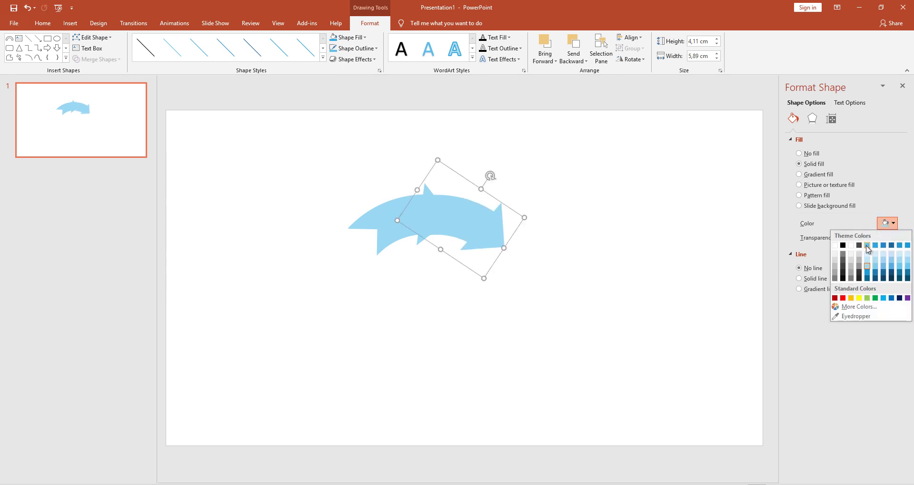
pyautogui.click(861, 250)
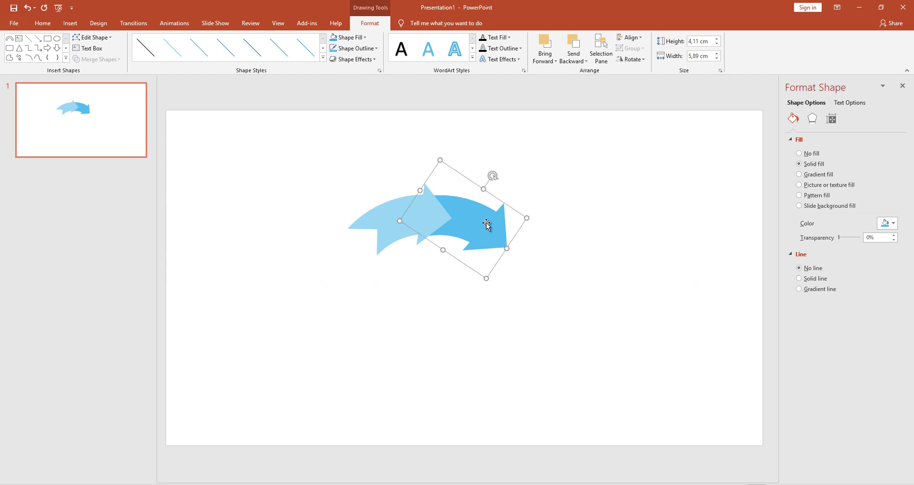
pyautogui.moveTo(487, 222); pyautogui.dragTo(510, 251)
# Step: Rotate the third arrow to point downward and position it just past the middle arrow
pyautogui.click(519, 208)
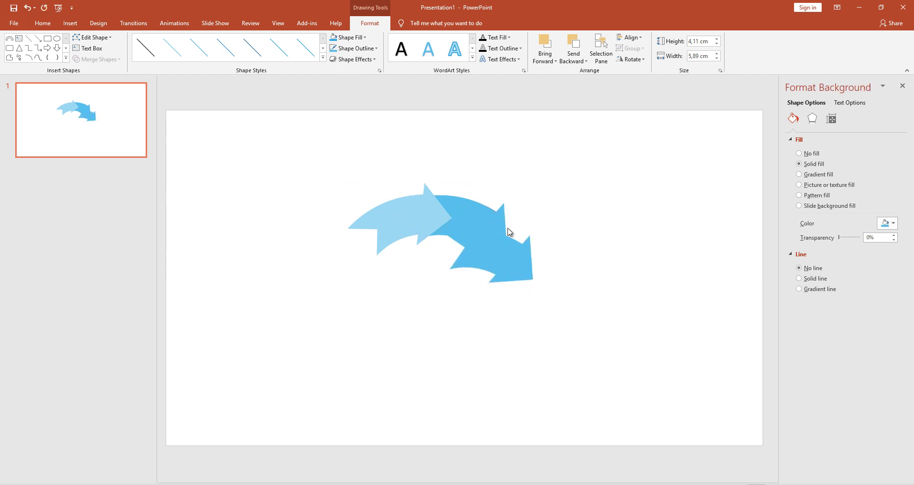
pyautogui.click(519, 208)
pyautogui.moveTo(518, 208); pyautogui.dragTo(534, 241)
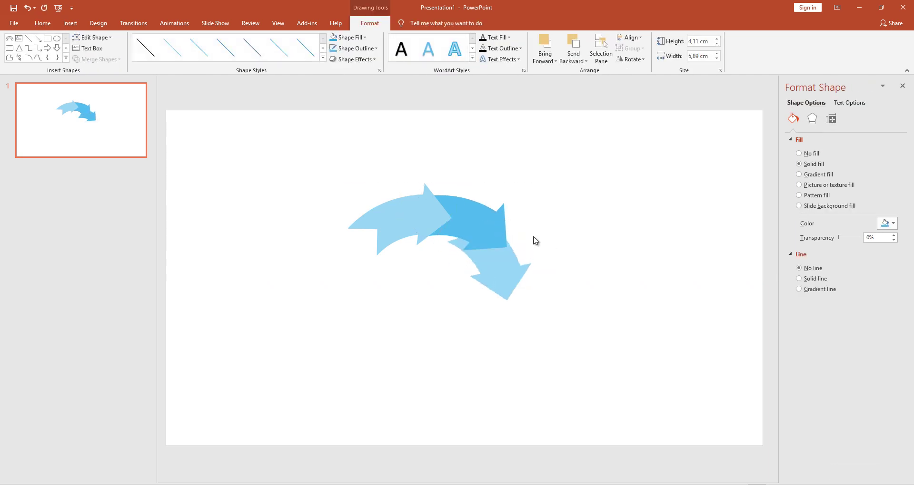
pyautogui.moveTo(476, 266); pyautogui.dragTo(515, 263)
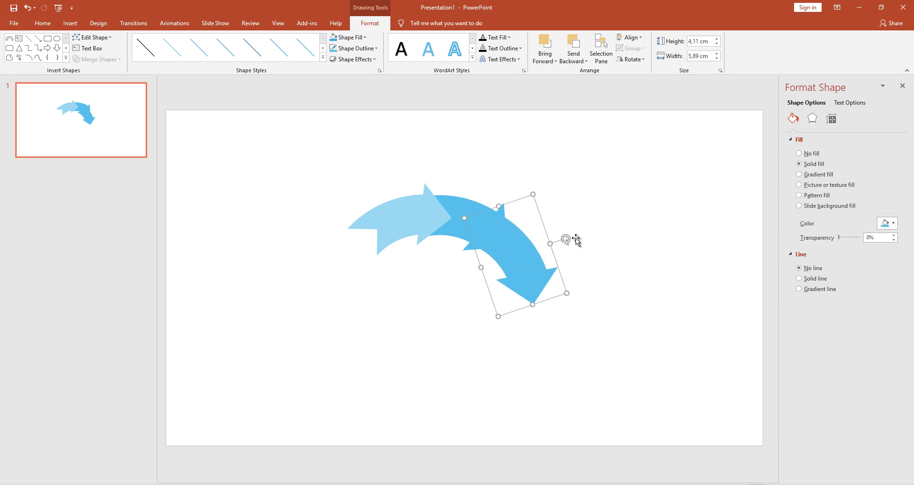
pyautogui.moveTo(570, 240); pyautogui.dragTo(566, 243)
pyautogui.moveTo(527, 267); pyautogui.dragTo(525, 266)
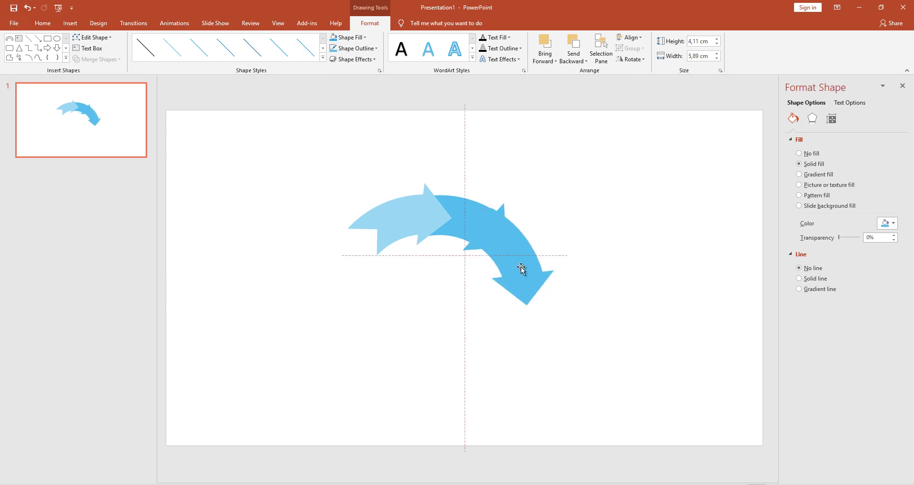
# Step: Fill the down arrow a darker blue and send it behind the middle arrow
pyautogui.click(887, 230)
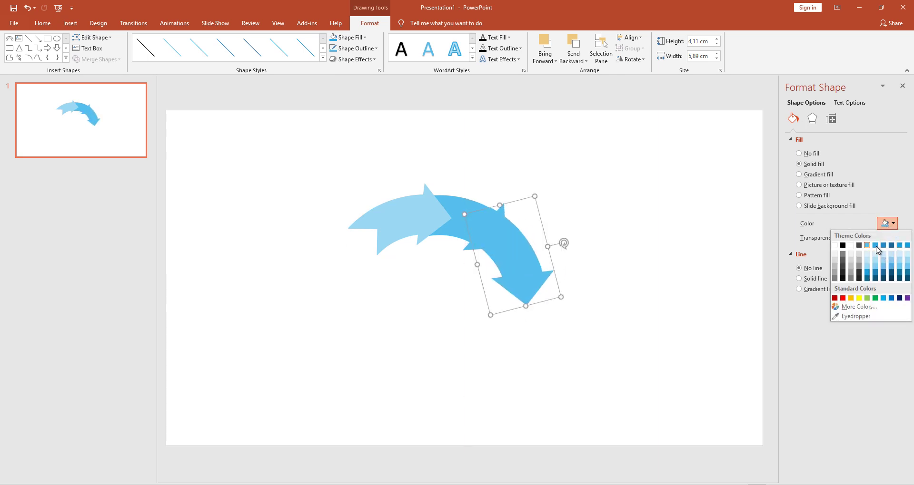
pyautogui.click(888, 267)
pyautogui.rightClick(512, 257)
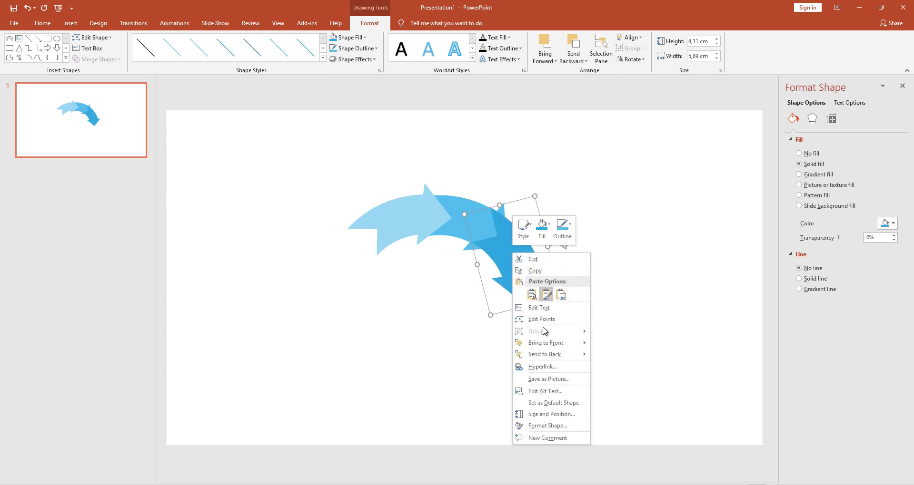
pyautogui.click(521, 353)
pyautogui.moveTo(511, 261); pyautogui.dragTo(510, 261)
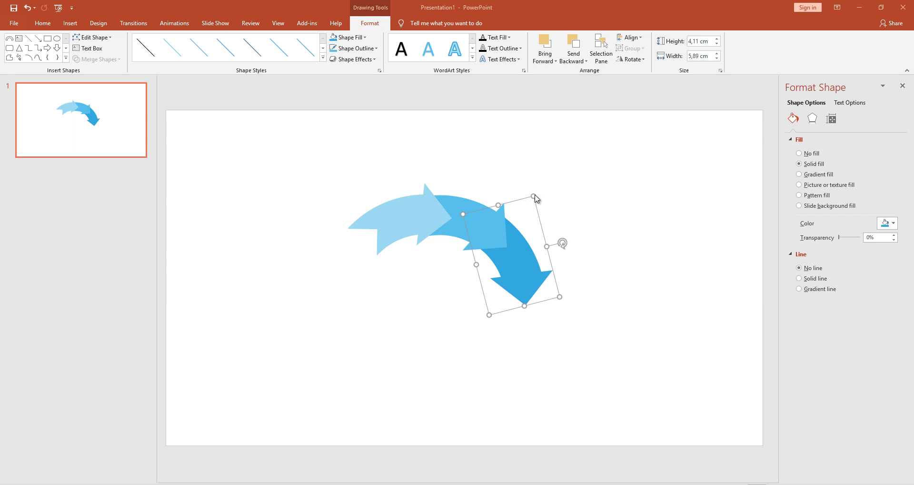
# Step: Lighten the fills of the middle and down arrows into graded blues
pyautogui.click(485, 227)
pyautogui.click(888, 223)
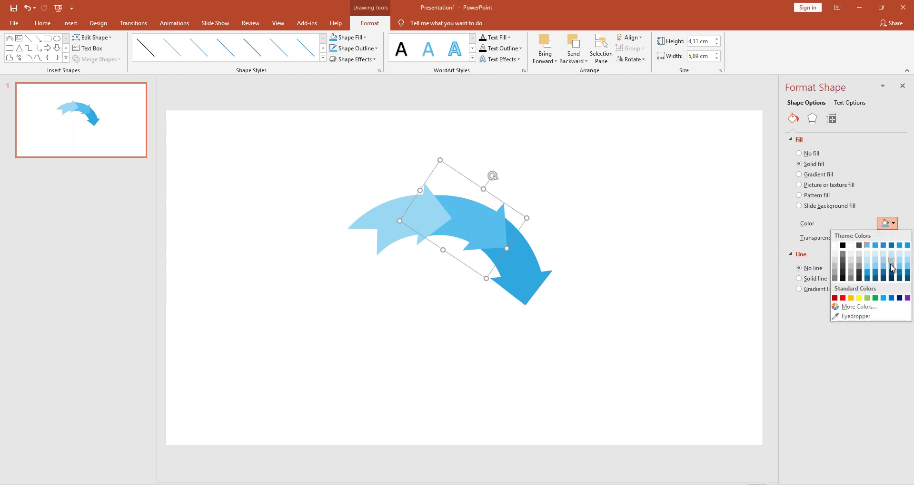
pyautogui.click(891, 265)
pyautogui.click(534, 272)
pyautogui.click(895, 228)
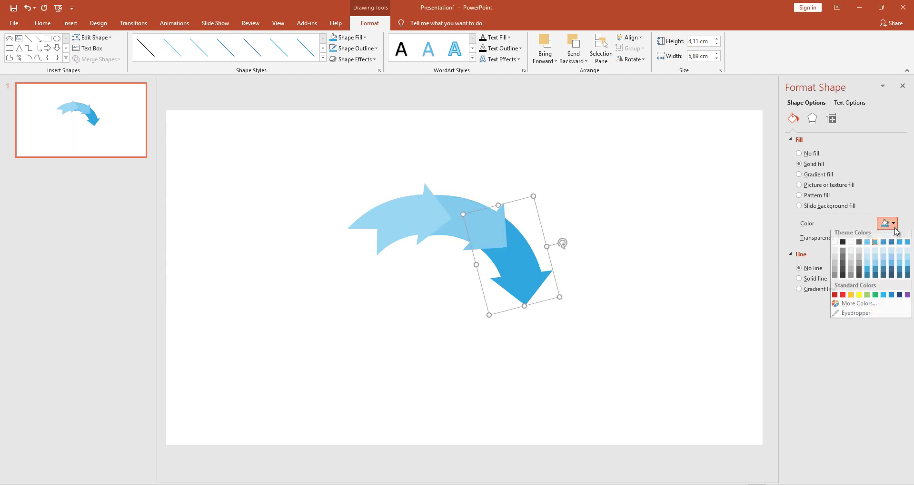
pyautogui.click(883, 267)
pyautogui.click(614, 288)
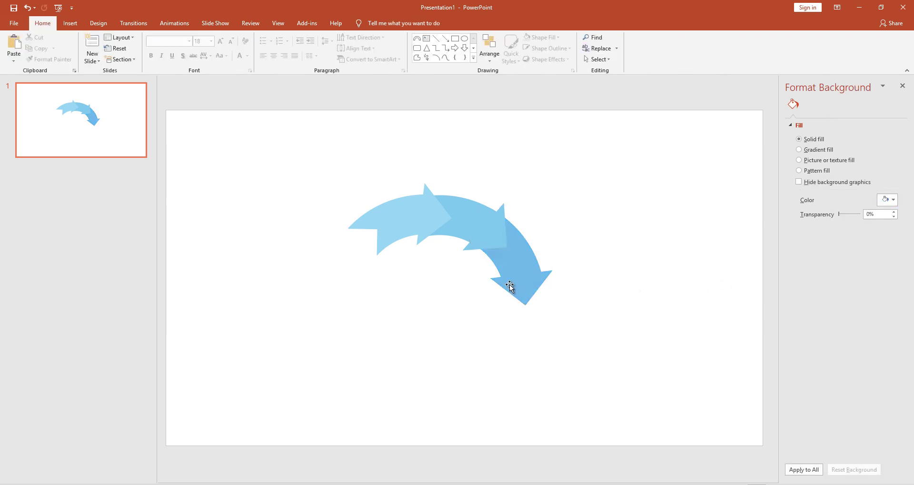
# Step: Select all three arrows with Ctrl+A and drag them together down and to the right
pyautogui.hotkey('ctrl', 'a')
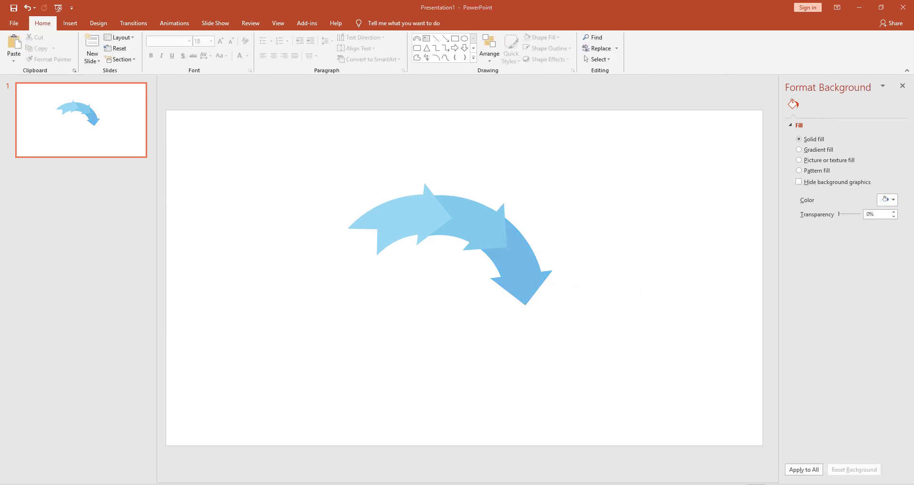
pyautogui.moveTo(473, 198); pyautogui.dragTo(511, 247)
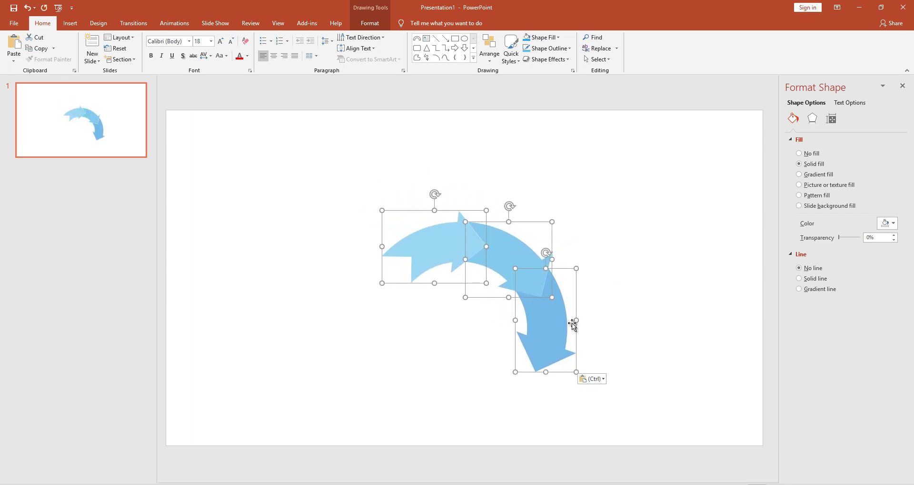
pyautogui.click(529, 335)
pyautogui.click(520, 301)
# Step: Group the three arrows into one object
pyautogui.keyDown('shift'); pyautogui.click(506, 267); pyautogui.keyUp('shift')
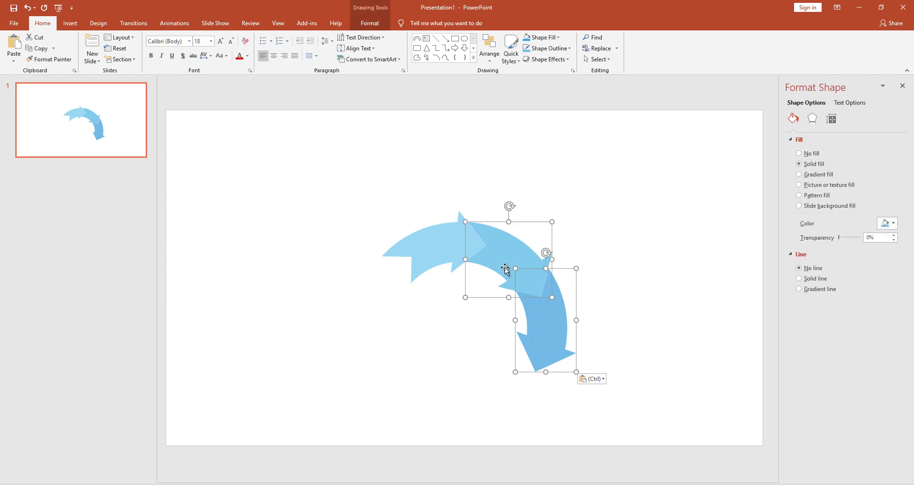
pyautogui.keyDown('shift'); pyautogui.click(449, 264); pyautogui.keyUp('shift')
pyautogui.rightClick(449, 259)
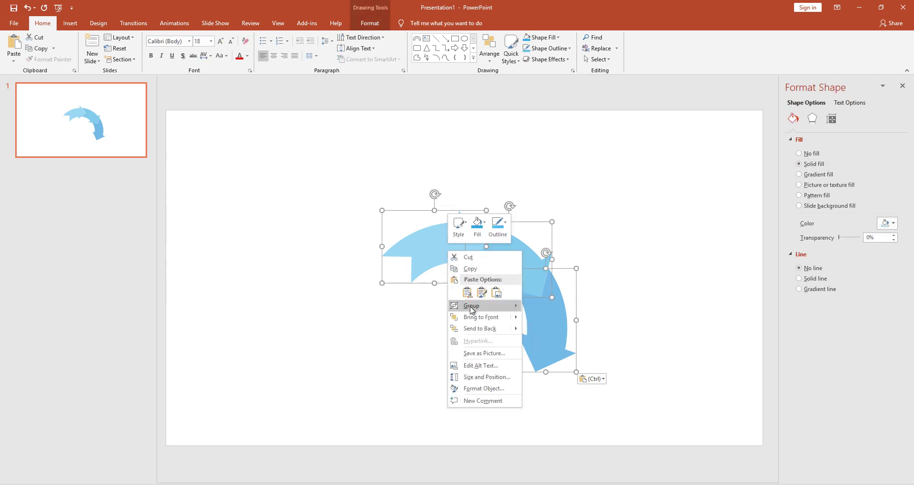
pyautogui.moveTo(465, 304)
pyautogui.click(535, 305)
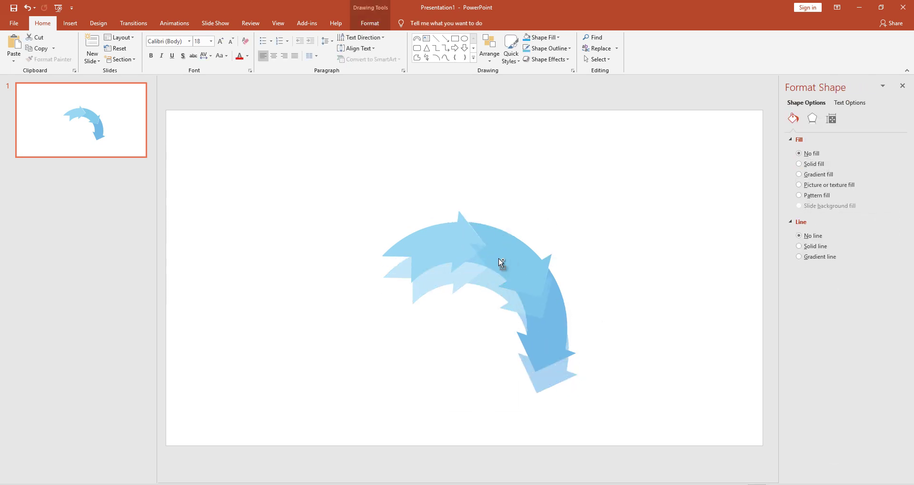
# Step: Add a copy of the arrow group, rotate it clockwise, and fit it below to continue the ring
pyautogui.keyDown('ctrl'); pyautogui.moveTo(499, 235); pyautogui.dragTo(501, 257); pyautogui.keyUp('ctrl')
pyautogui.moveTo(480, 212); pyautogui.dragTo(561, 384)
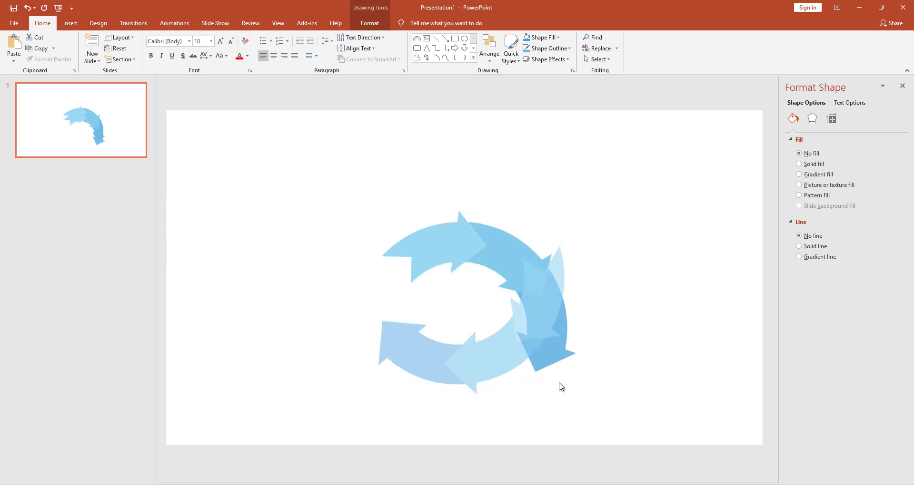
pyautogui.moveTo(539, 312); pyautogui.dragTo(535, 369)
pyautogui.scroll(-1, 535, 368)
pyautogui.rightClick(534, 368)
pyautogui.press('Escape')
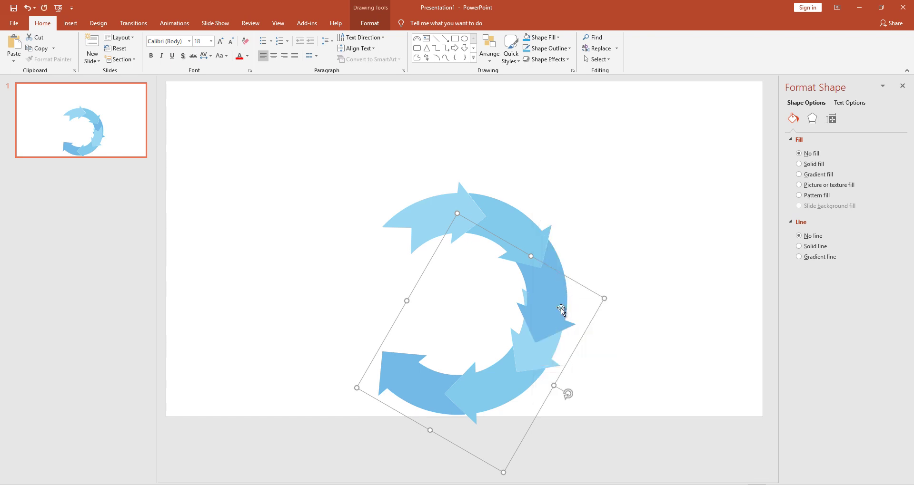
pyautogui.press('Escape')
pyautogui.scroll(1, 534, 357)
pyautogui.moveTo(525, 369); pyautogui.dragTo(535, 395)
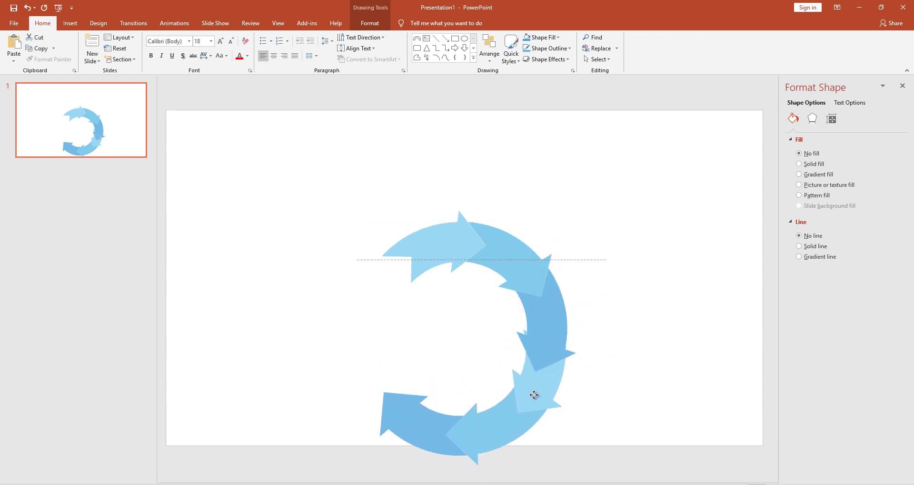
pyautogui.moveTo(534, 395); pyautogui.dragTo(527, 405)
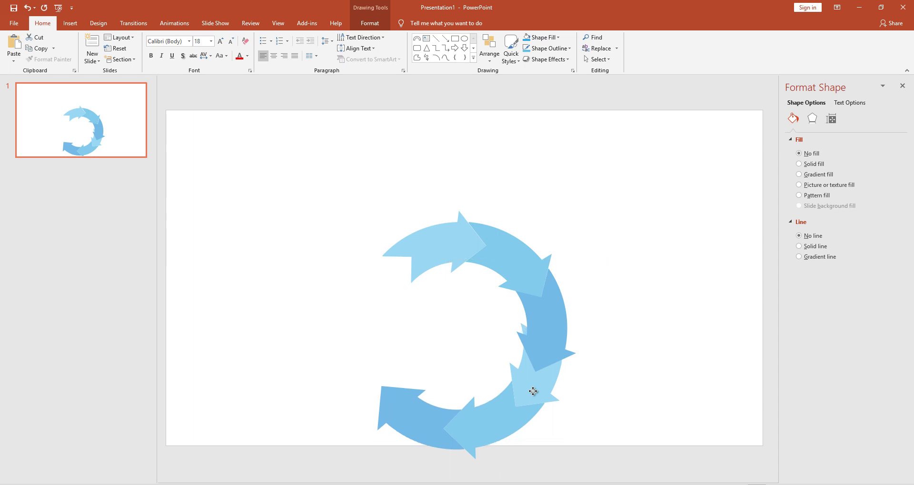
pyautogui.moveTo(533, 406)
pyautogui.mouseDown()
pyautogui.moveTo(534, 395)
pyautogui.moveTo(555, 415)
pyautogui.moveTo(536, 400)
pyautogui.mouseUp()
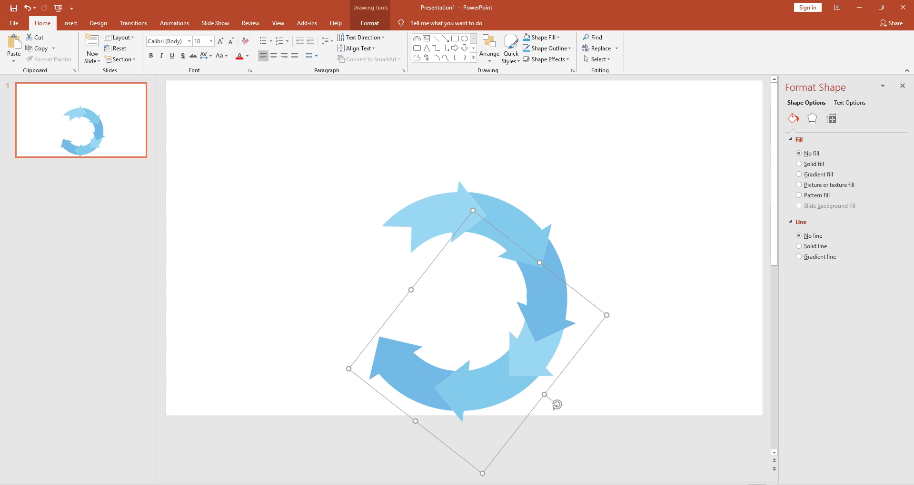
# Step: Undo the last move, rotate a copy of the lower-left arrow into the left gap, and nudge the top arrow
pyautogui.hotkey('ctrl', 'z')
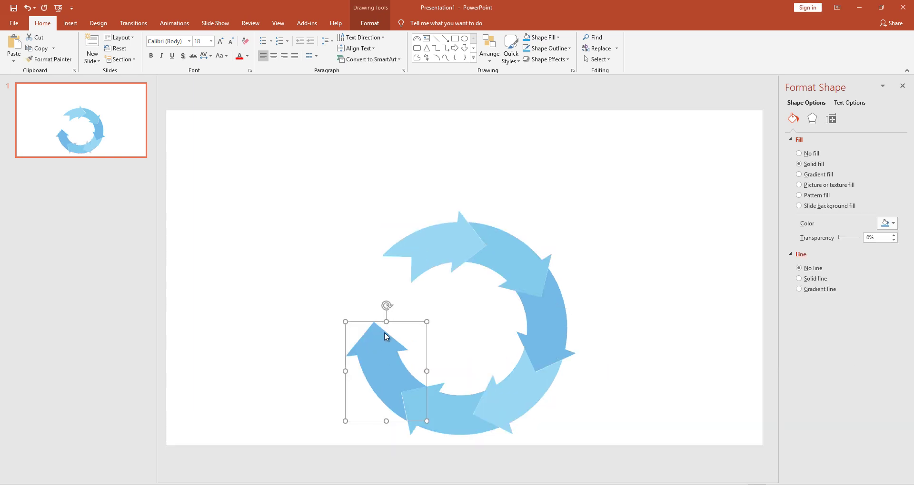
pyautogui.moveTo(383, 364); pyautogui.dragTo(367, 302)
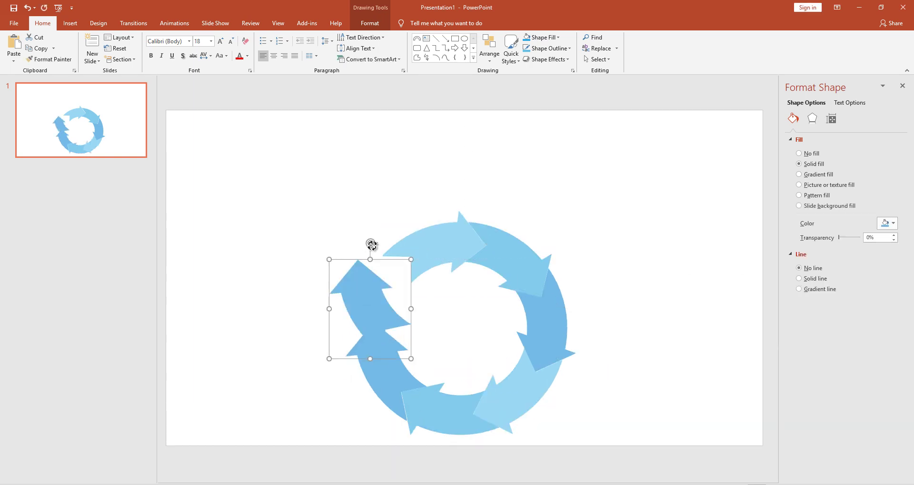
pyautogui.moveTo(370, 247)
pyautogui.mouseDown()
pyautogui.moveTo(411, 270)
pyautogui.moveTo(427, 256)
pyautogui.mouseUp()
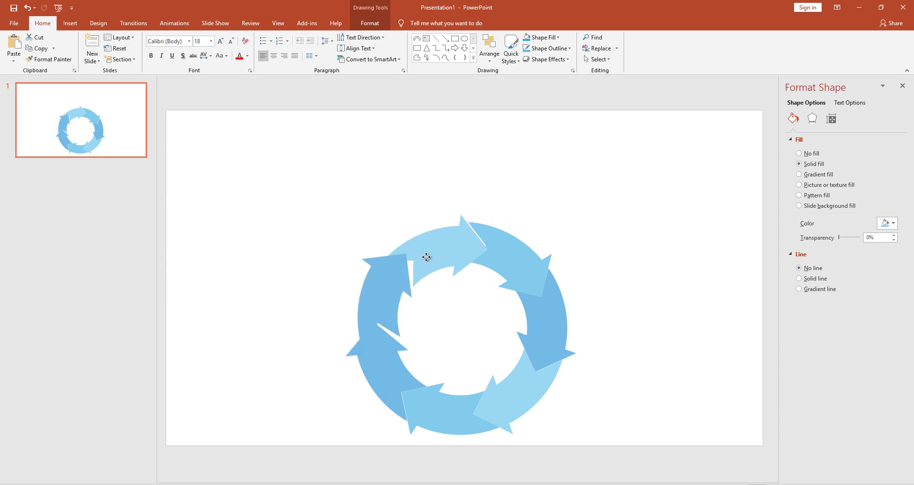
pyautogui.click(406, 254)
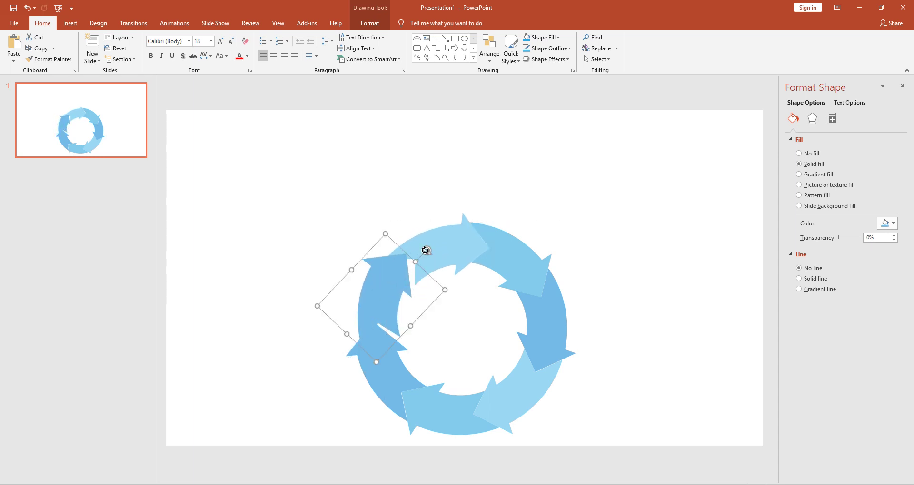
pyautogui.moveTo(425, 250)
pyautogui.mouseDown()
pyautogui.moveTo(435, 262)
pyautogui.moveTo(397, 279)
pyautogui.moveTo(427, 269)
pyautogui.mouseUp()
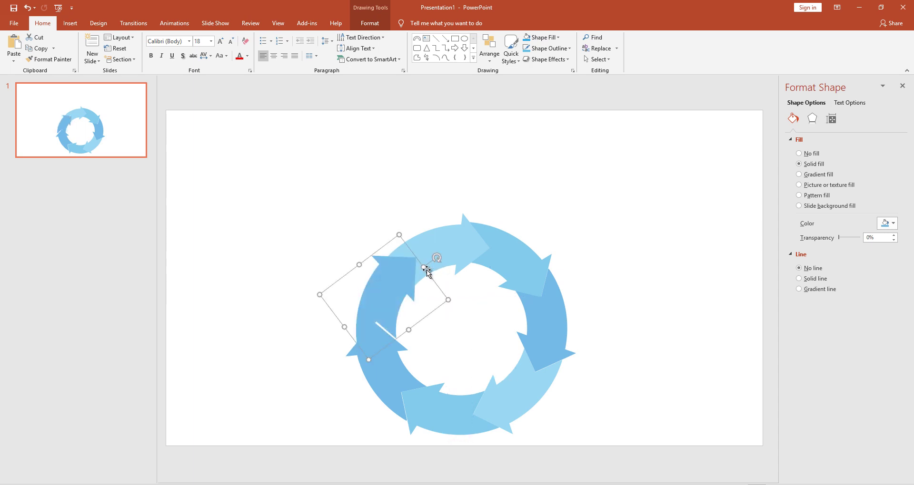
pyautogui.hotkey('ctrl', 'z')
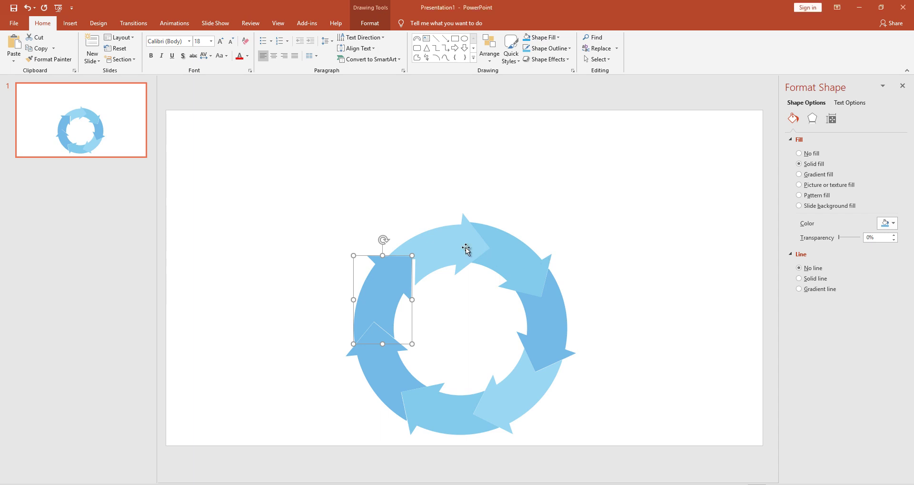
pyautogui.moveTo(438, 243); pyautogui.dragTo(448, 248)
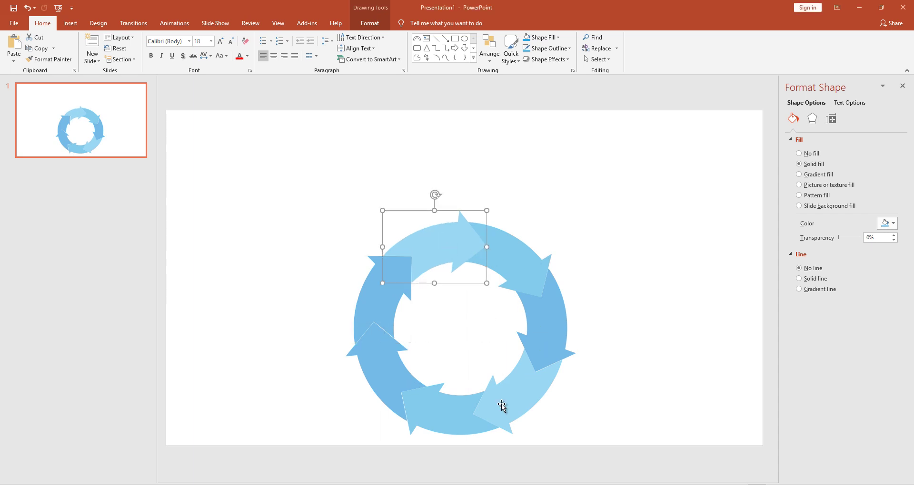
# Step: Recolour the lower-right, bottom and lower-left arrows in different blues
pyautogui.click(517, 383)
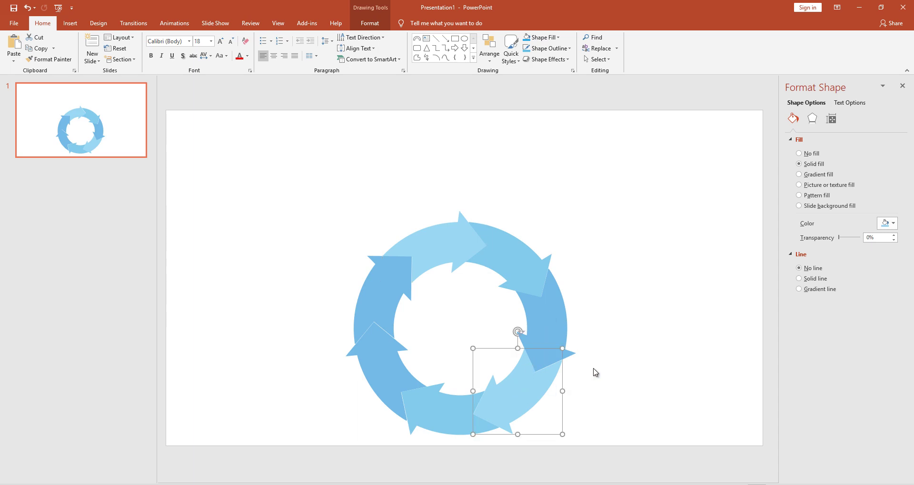
pyautogui.click(888, 223)
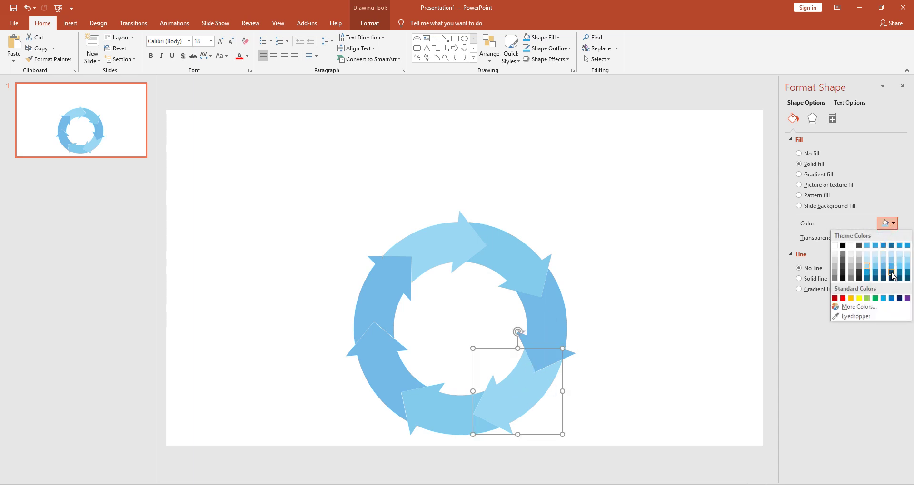
pyautogui.click(888, 274)
pyautogui.click(434, 399)
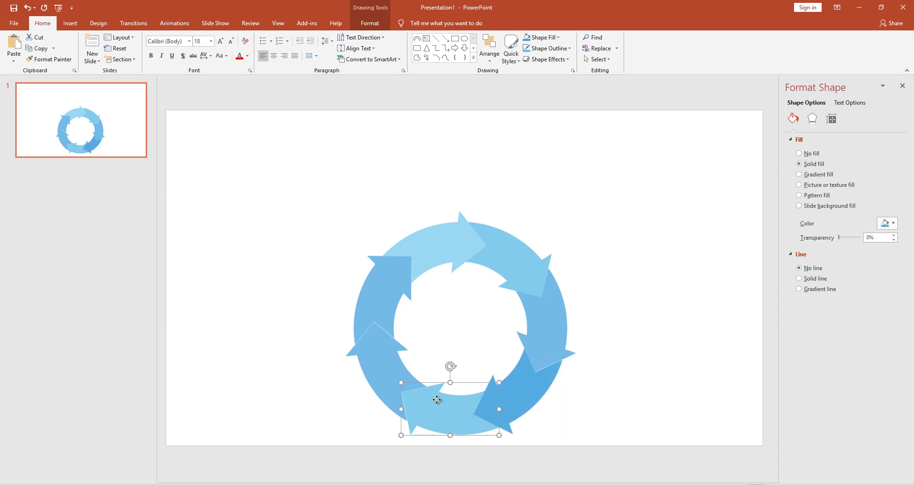
pyautogui.click(887, 224)
pyautogui.click(867, 245)
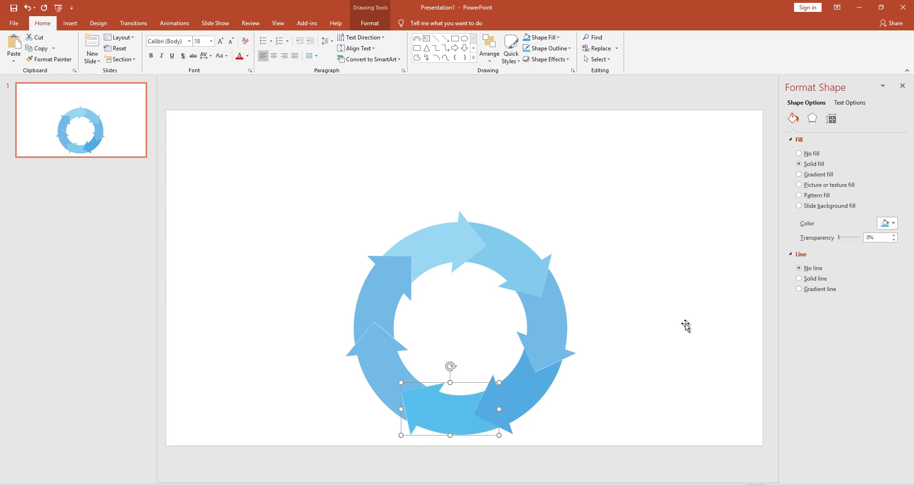
pyautogui.click(388, 352)
pyautogui.click(888, 223)
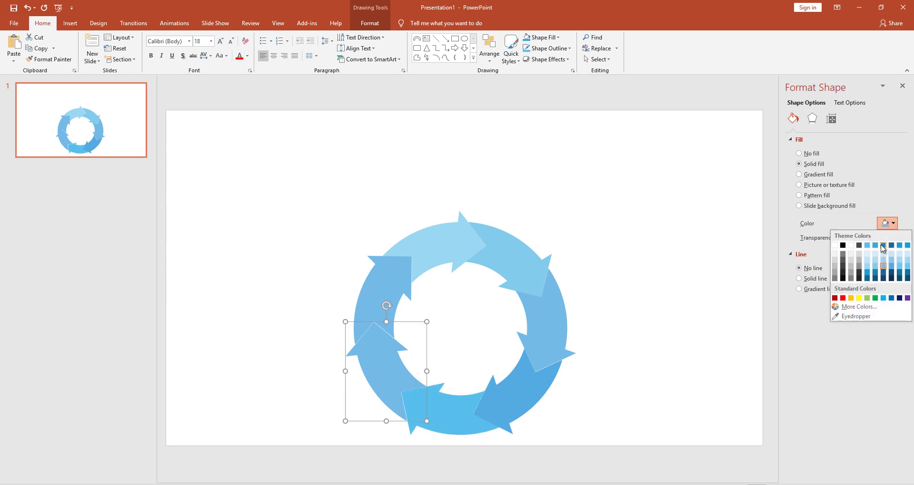
pyautogui.click(874, 246)
# Step: Make the upper-left arrow dark blue, the lower-left medium blue, and the bottom a deeper blue
pyautogui.click(387, 292)
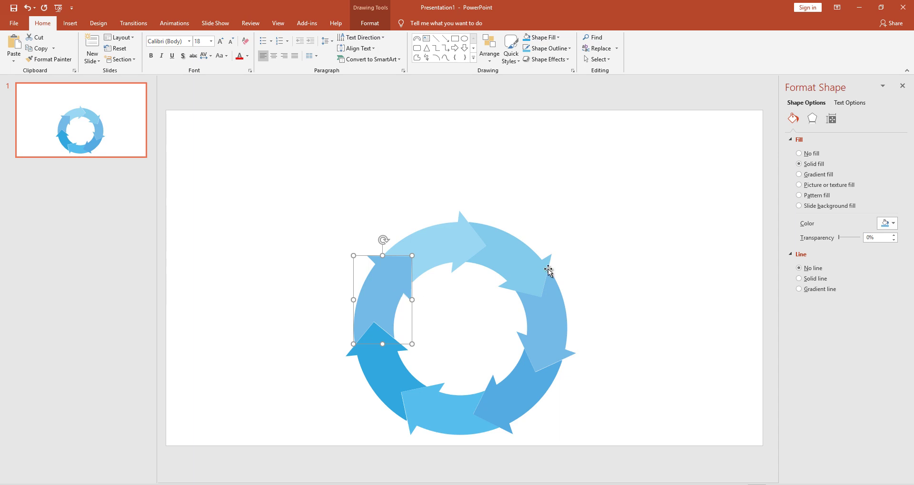
pyautogui.click(888, 223)
pyautogui.click(890, 248)
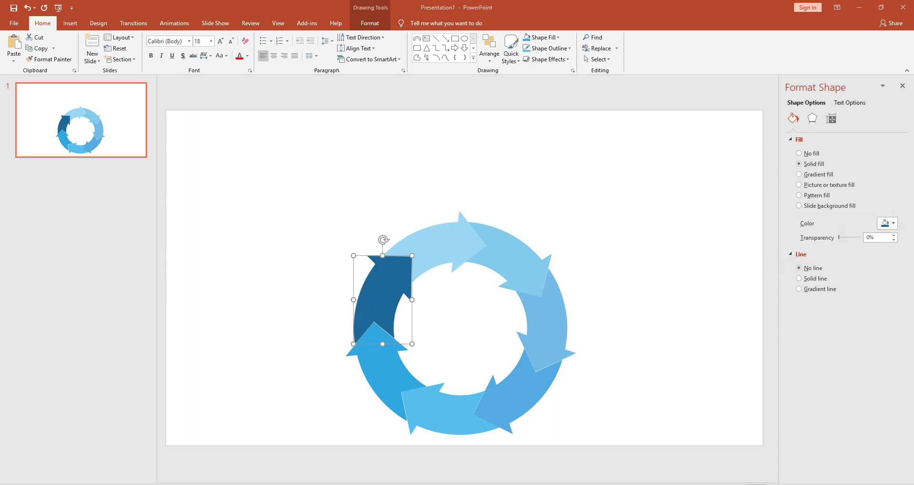
pyautogui.click(388, 363)
pyautogui.click(888, 223)
pyautogui.click(887, 245)
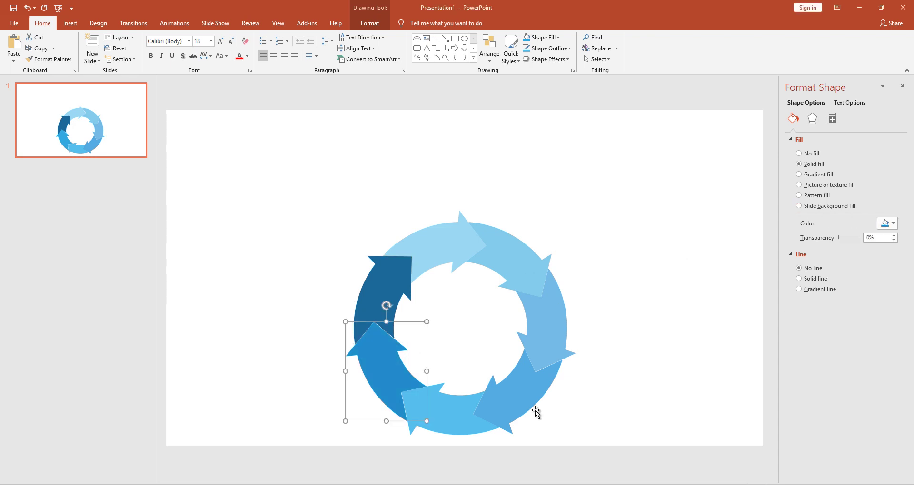
pyautogui.click(460, 411)
pyautogui.click(889, 223)
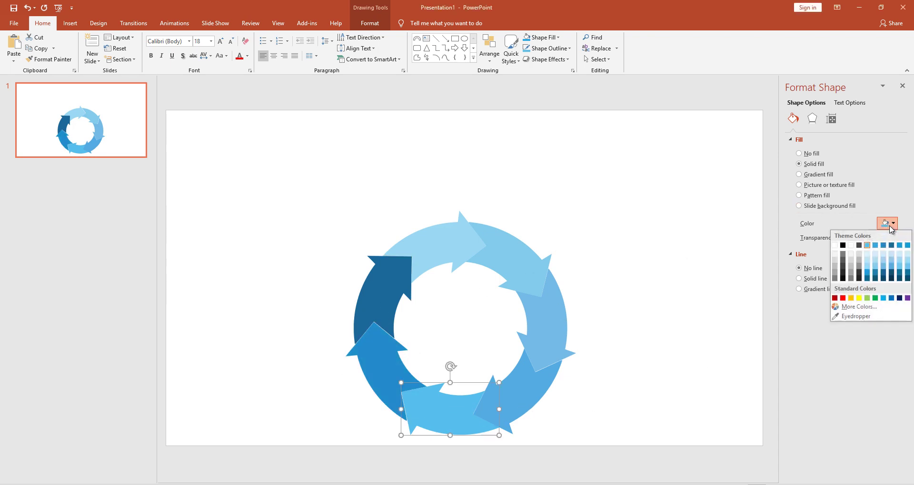
pyautogui.click(875, 245)
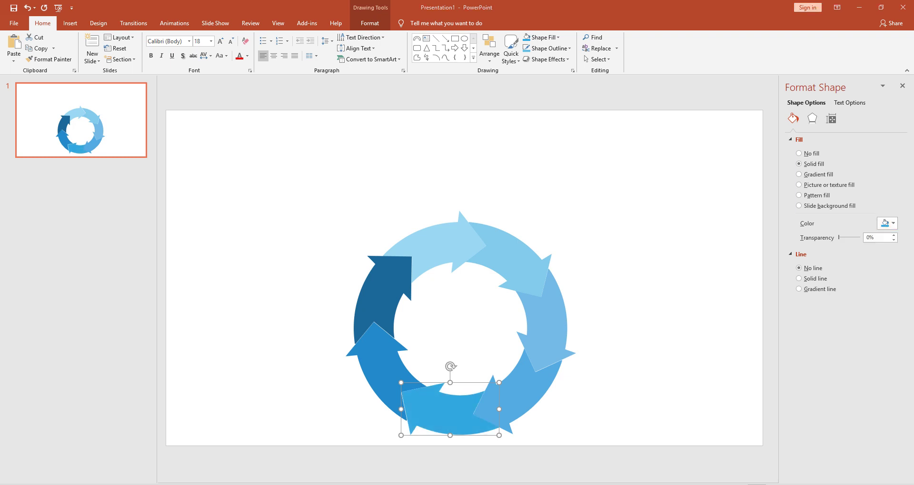
# Step: Give the lower-right arrow a lighter blue, leave the right-side arrow unchanged, and deselect
pyautogui.click(892, 224)
pyautogui.click(527, 394)
pyautogui.click(527, 394)
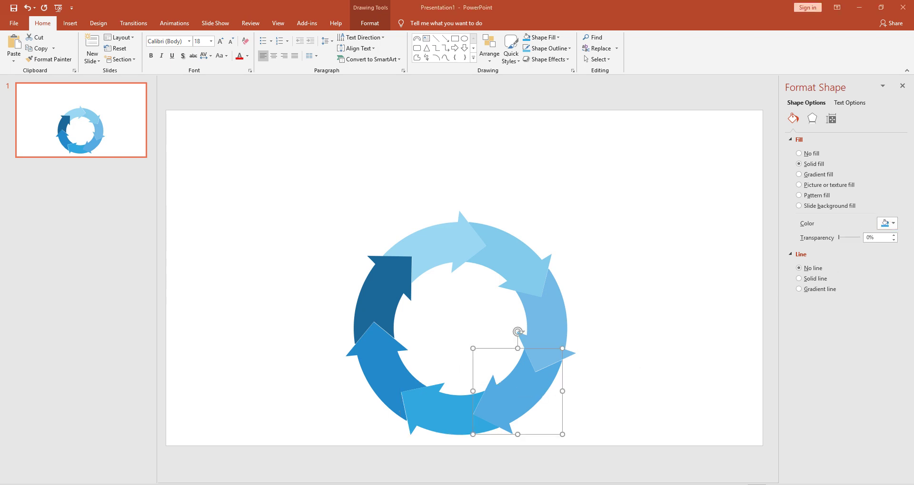
pyautogui.click(893, 224)
pyautogui.click(865, 243)
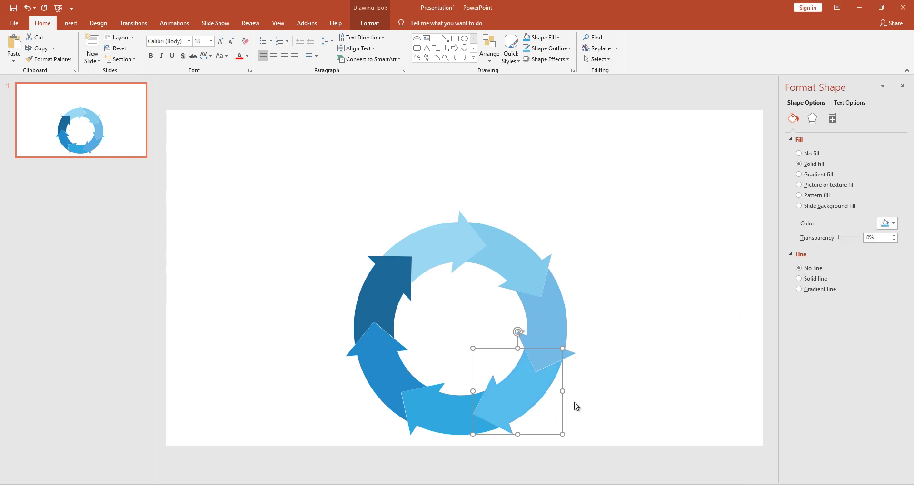
pyautogui.click(553, 333)
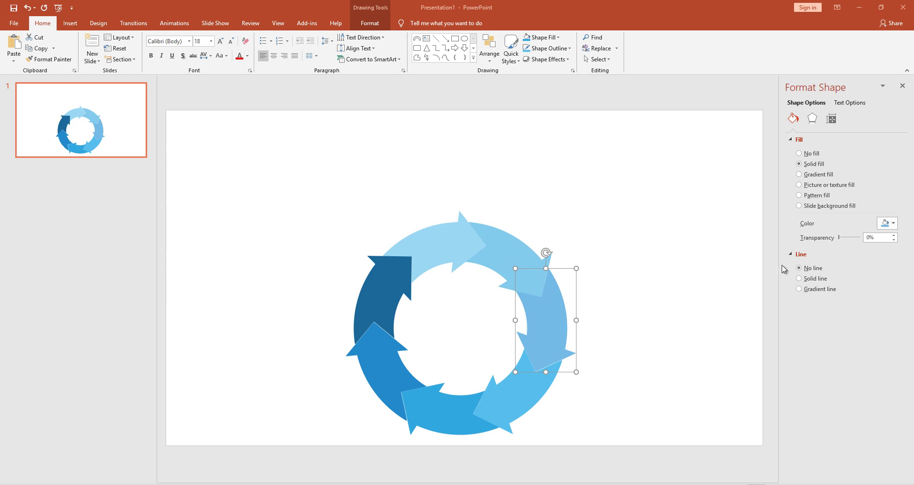
pyautogui.click(892, 227)
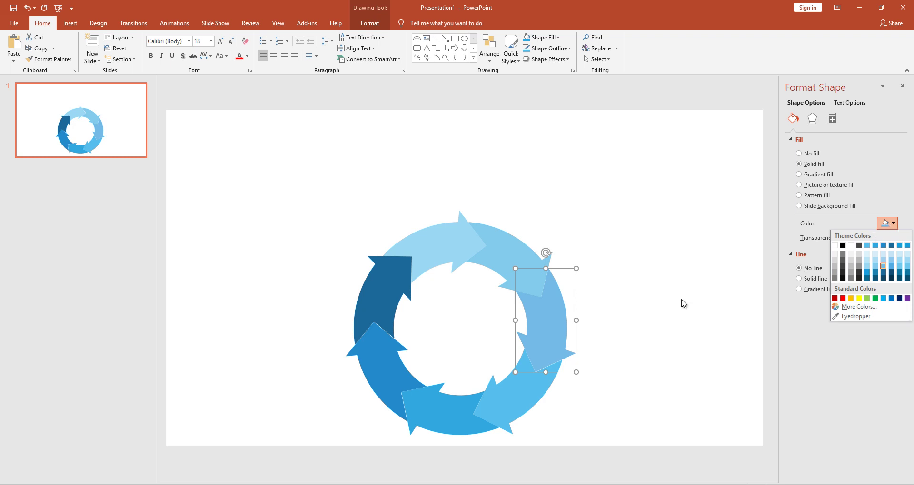
pyautogui.click(614, 312)
pyautogui.click(615, 312)
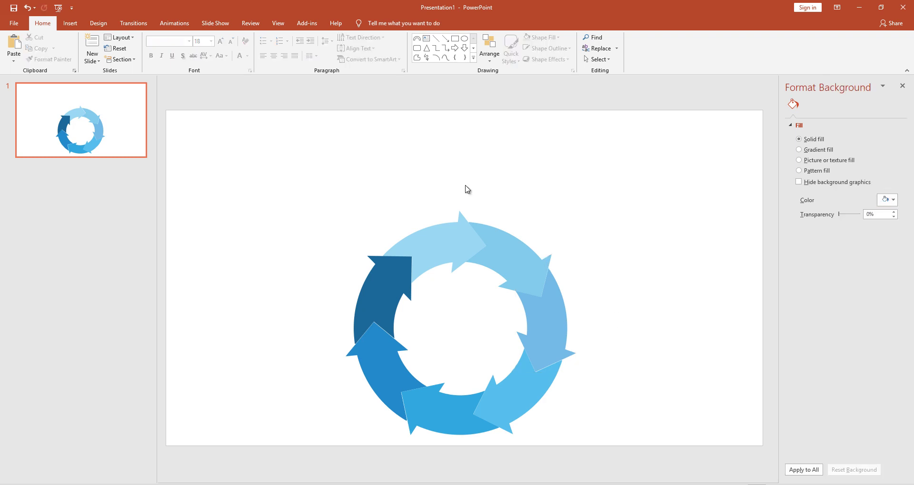
# Step: Draw a text box across the top of the slide and type '7 market phases'
pyautogui.click(75, 23)
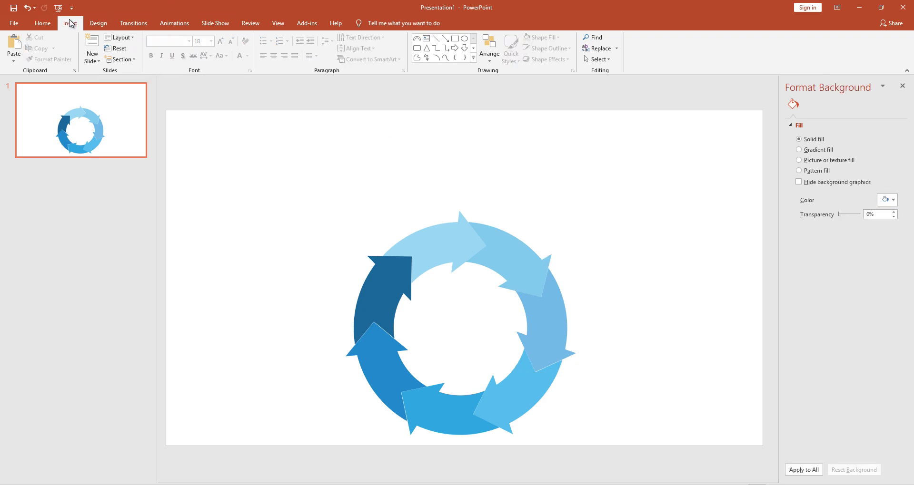
pyautogui.scroll(-1, 90, 26)
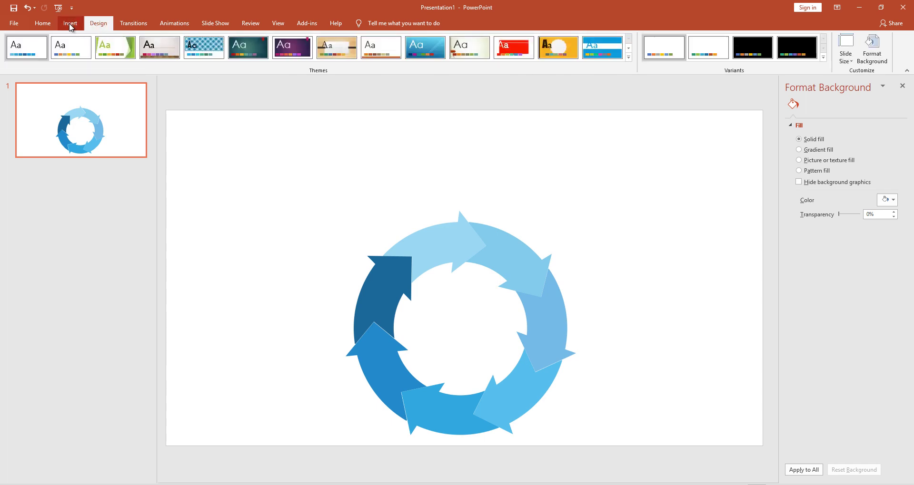
pyautogui.scroll(1, 93, 26)
pyautogui.click(387, 47)
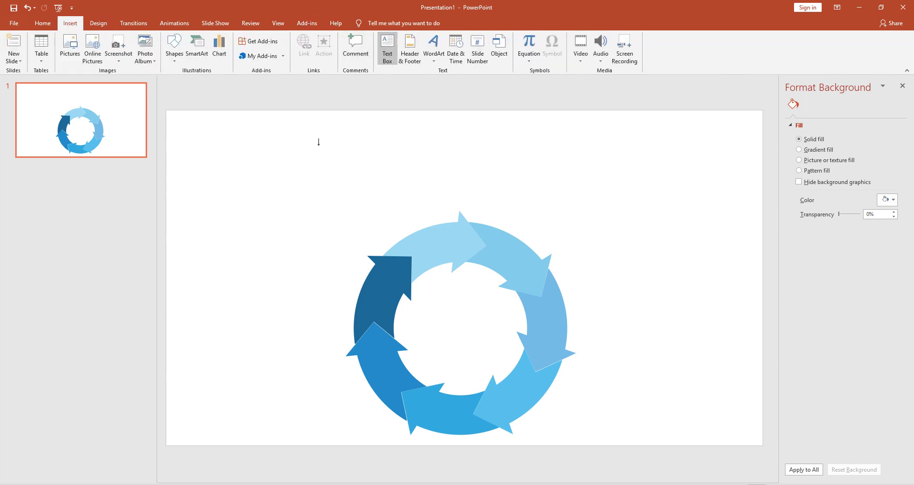
pyautogui.moveTo(275, 139); pyautogui.dragTo(660, 165)
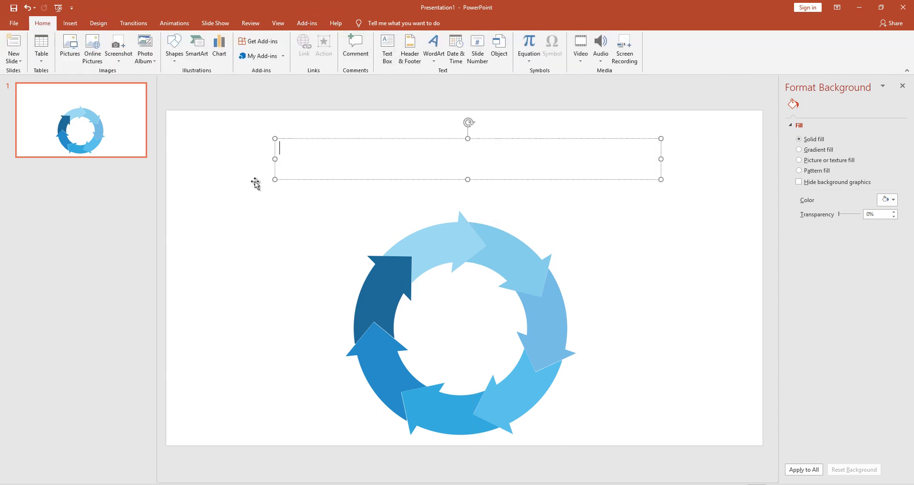
pyautogui.write('7 market')
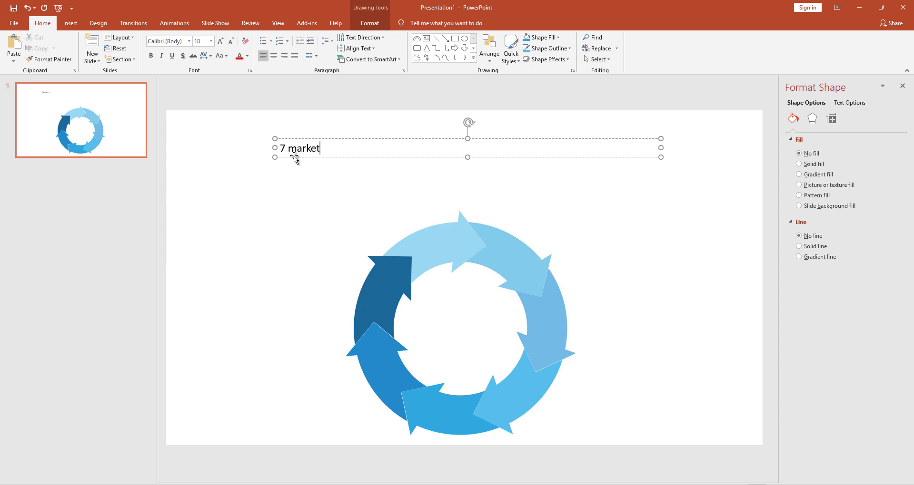
pyautogui.write('p')
pyautogui.write('hases')
# Step: Make the heading UPPERCASE, centred and 40 pt
pyautogui.click(306, 138)
pyautogui.click(221, 56)
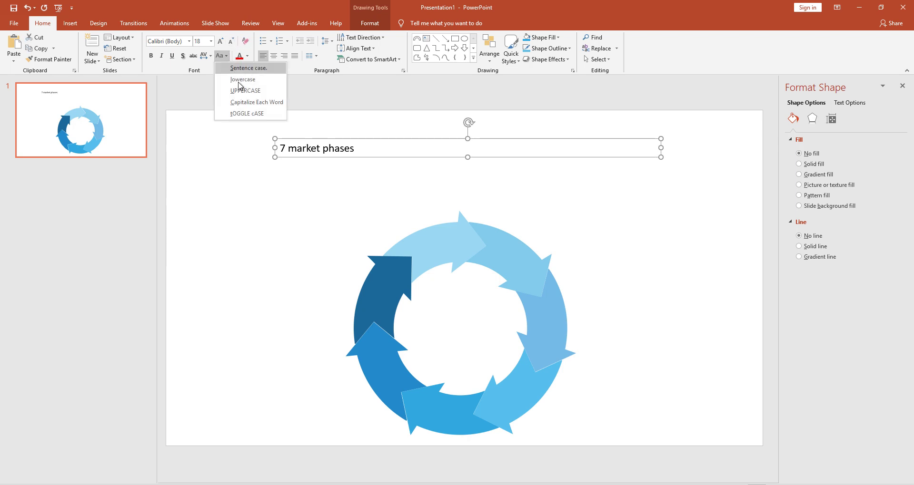
pyautogui.click(240, 90)
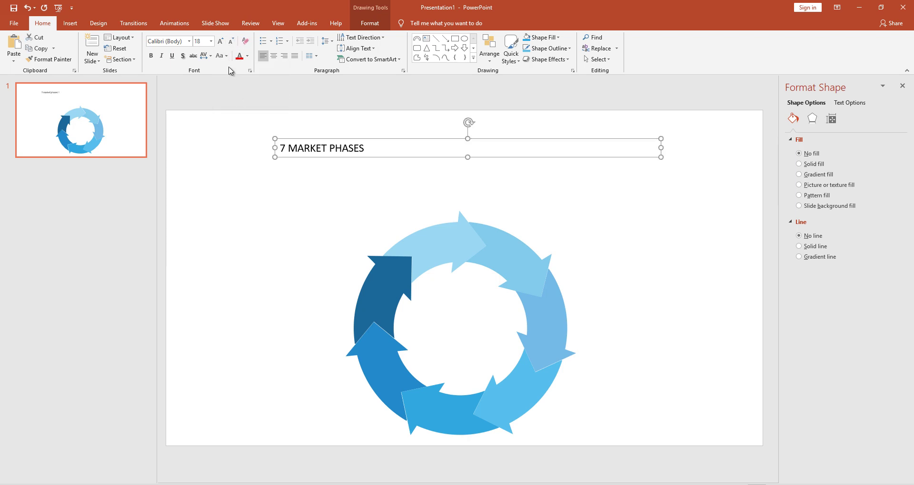
pyautogui.click(274, 55)
pyautogui.write('40')
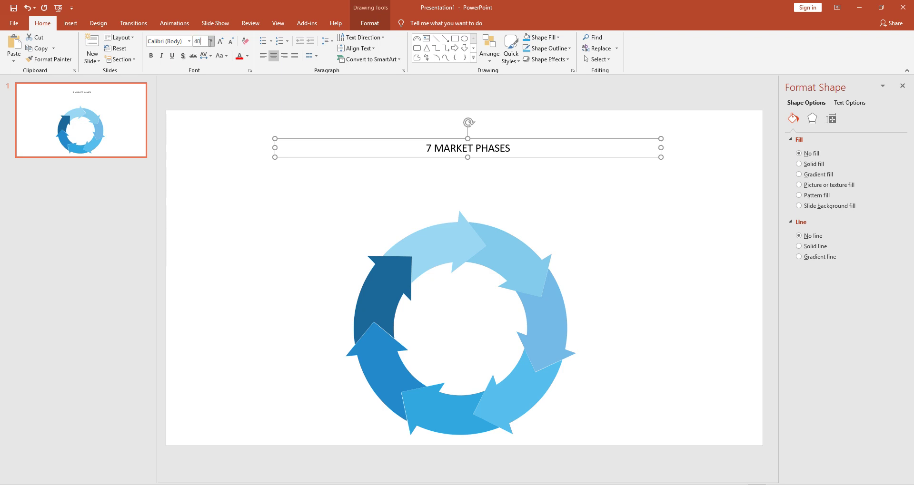
pyautogui.press('Return')
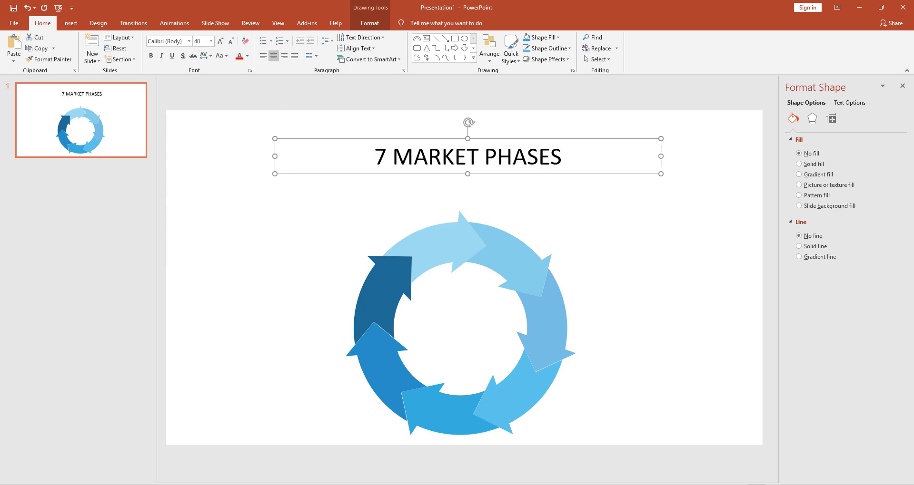
# Step: Change the heading font to Helvetica without bold, after trying Arial Black
pyautogui.click(177, 42)
pyautogui.write('Arial Black')
pyautogui.press('Return')
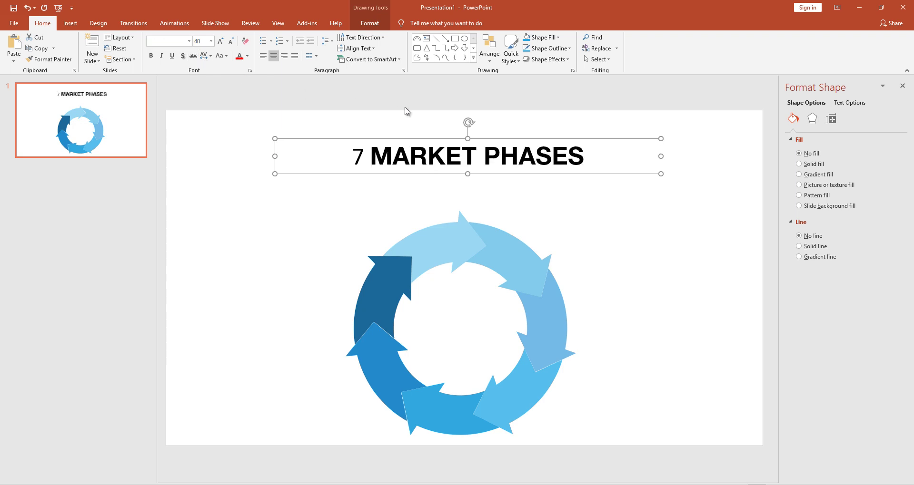
pyautogui.click(151, 59)
pyautogui.write('Helvetica')
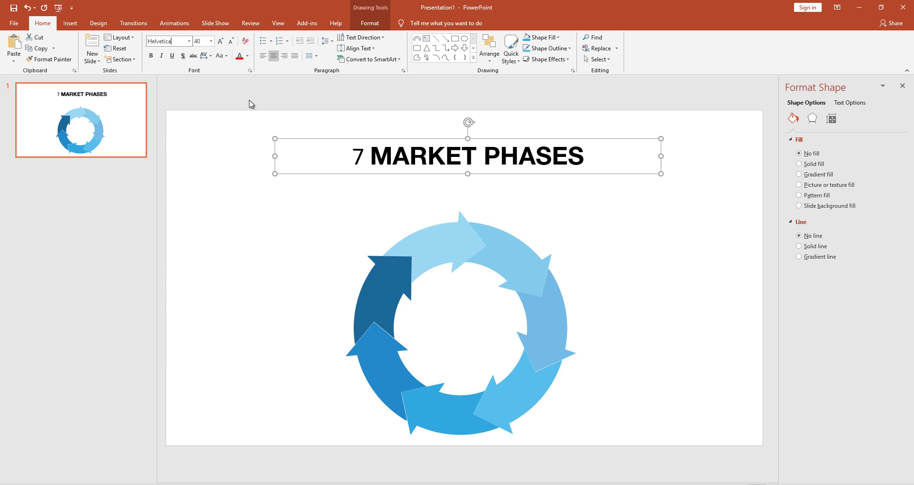
pyautogui.press('Return')
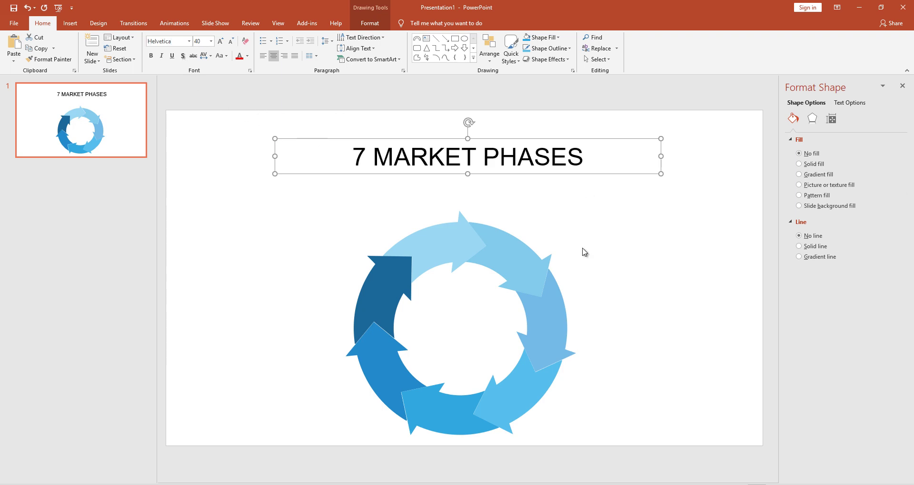
# Step: Add a 12 pt 'YOU CAN WRITE HERE' text line just above the heading
pyautogui.click(327, 105)
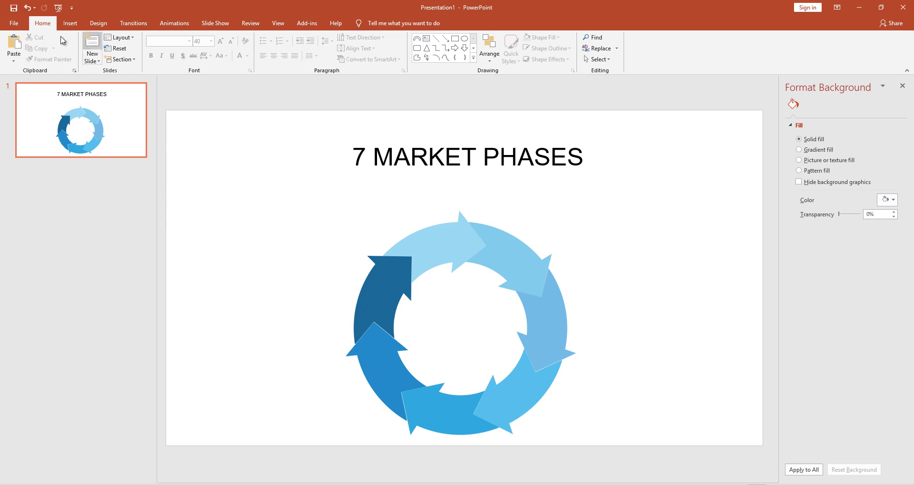
pyautogui.click(70, 23)
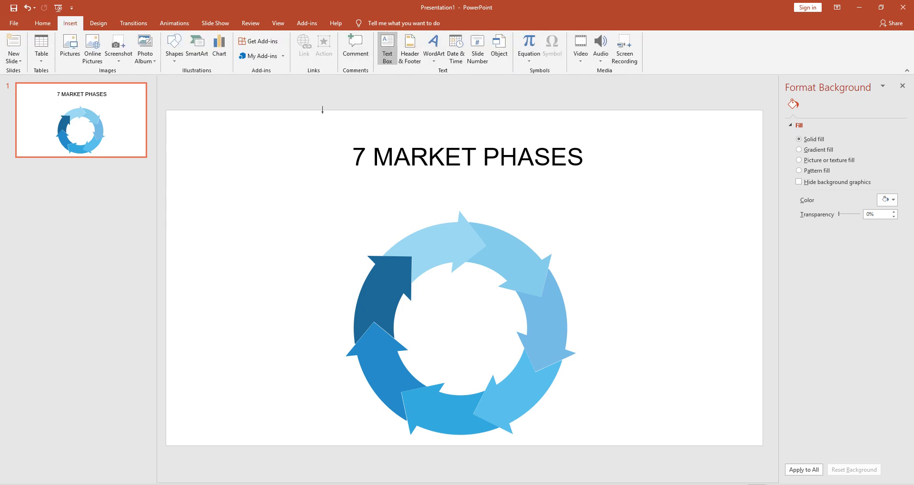
pyautogui.moveTo(316, 116); pyautogui.dragTo(607, 135)
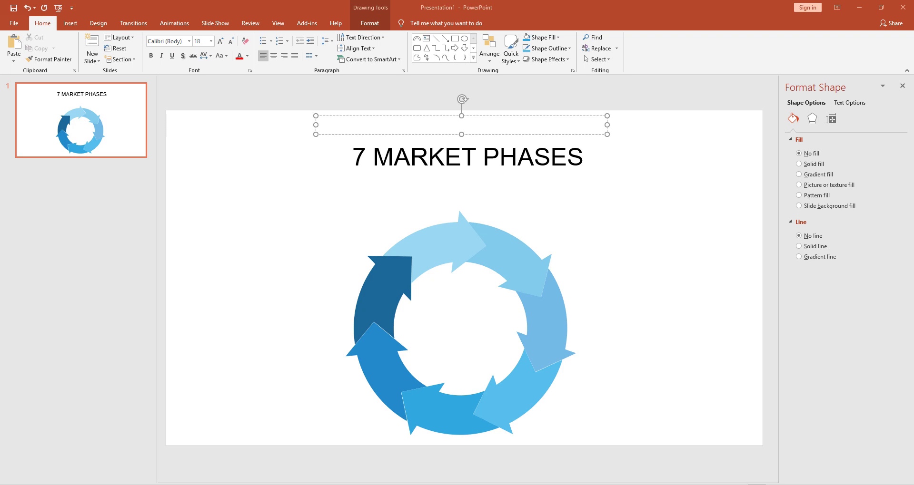
pyautogui.click(373, 117)
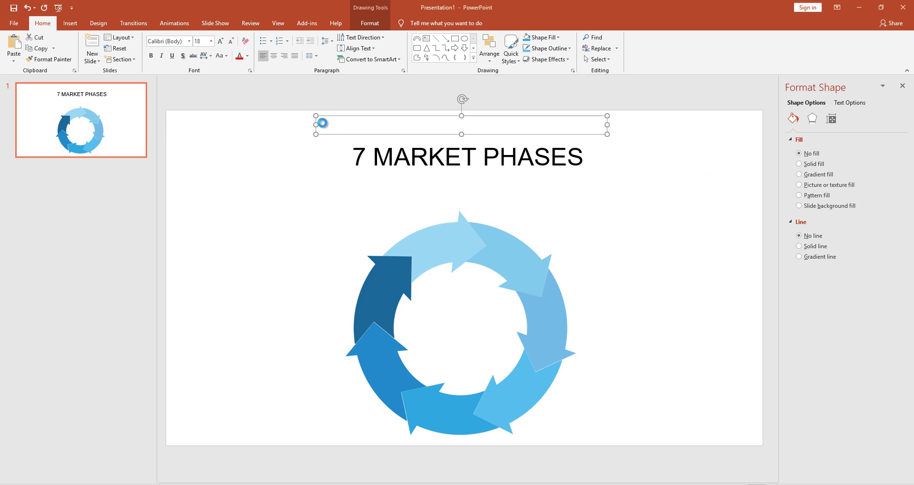
pyautogui.hotkey('ctrl', 'v')
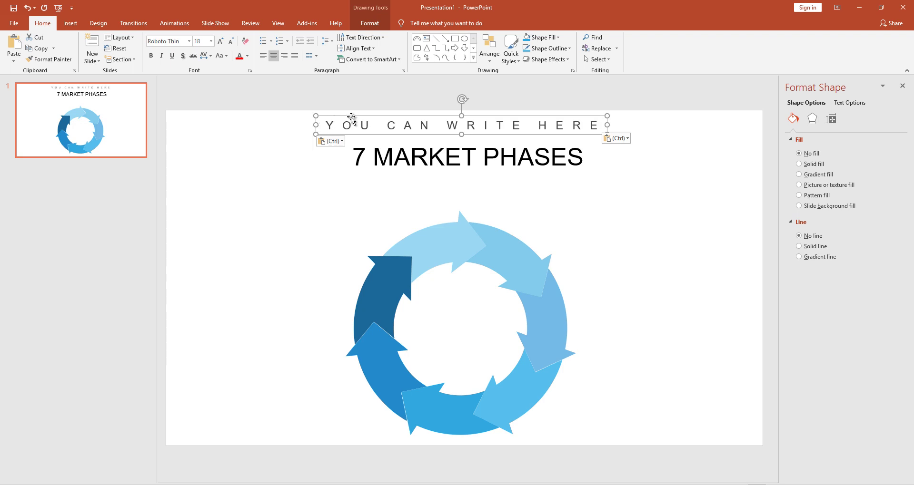
pyautogui.click(232, 42)
pyautogui.click(231, 42)
pyautogui.click(232, 42)
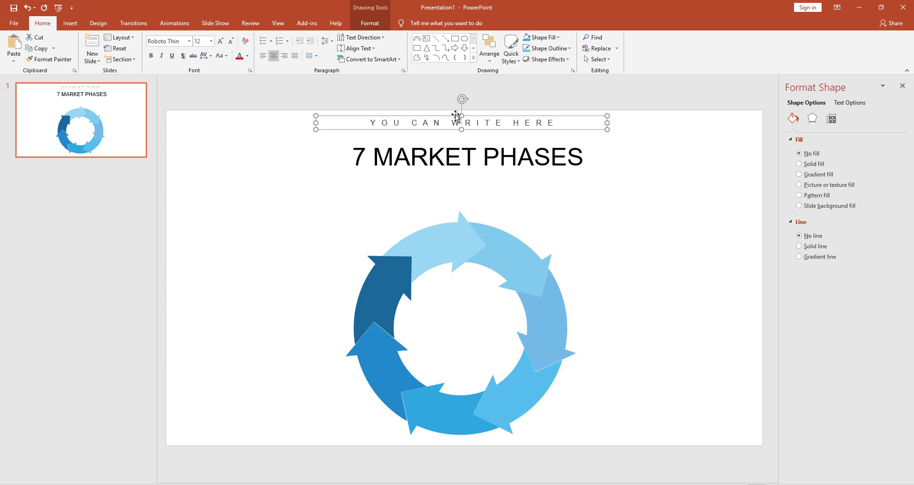
pyautogui.moveTo(453, 117); pyautogui.dragTo(453, 125)
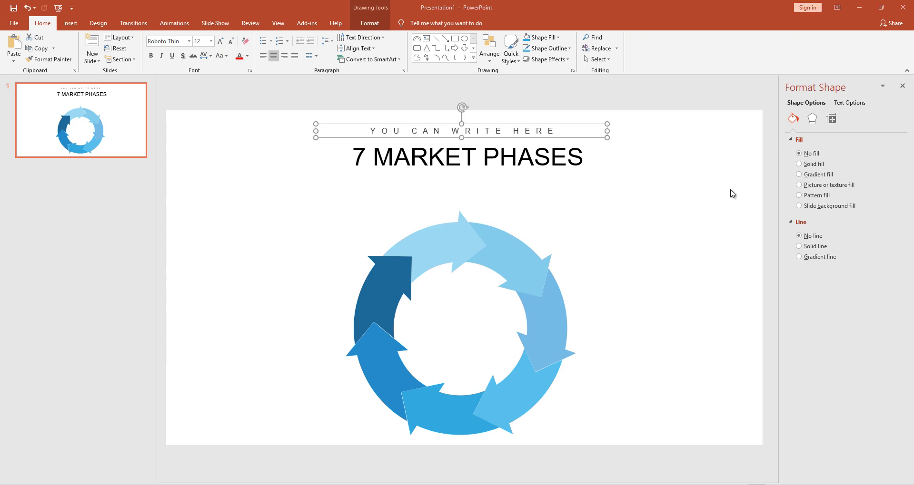
# Step: Paste the copied title and tagline text boxes and glance at the Design variants
pyautogui.hotkey('ctrl', 'v')
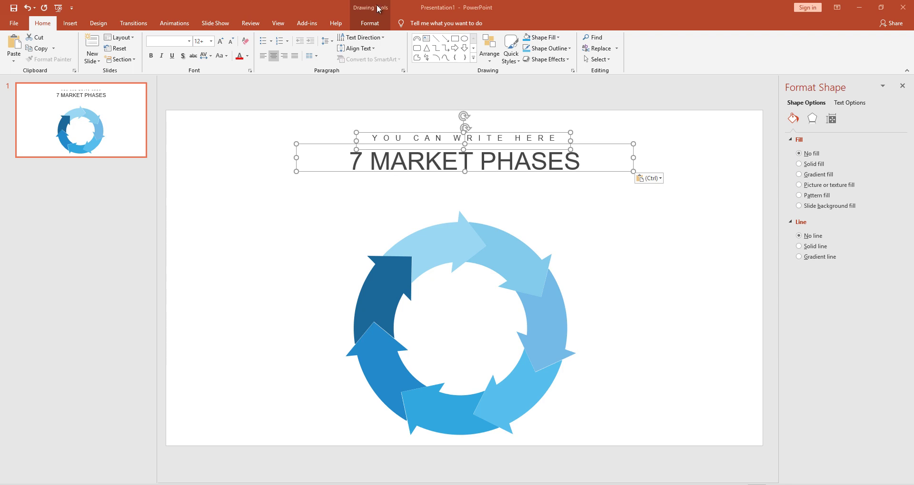
pyautogui.click(98, 23)
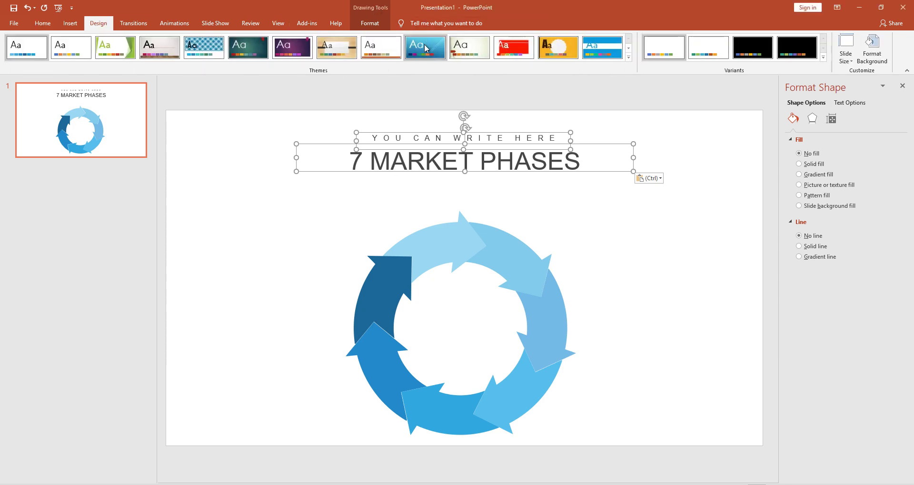
pyautogui.click(125, 23)
# Step: Paste the company description into a new text box below the title, reduced to 12 pt
pyautogui.click(70, 23)
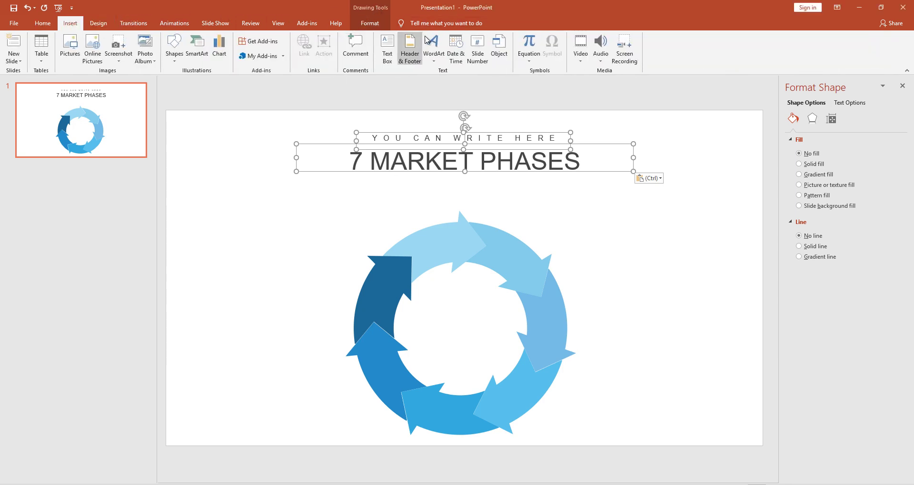
pyautogui.click(388, 48)
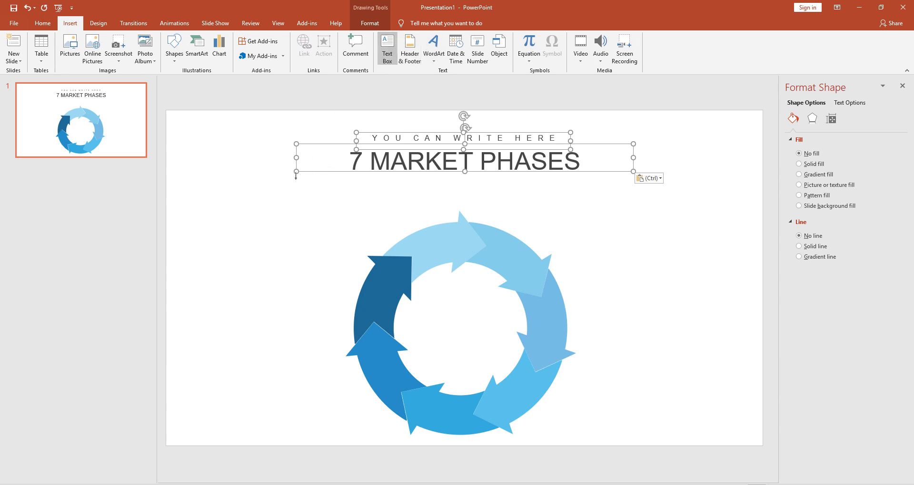
pyautogui.moveTo(263, 173); pyautogui.dragTo(663, 197)
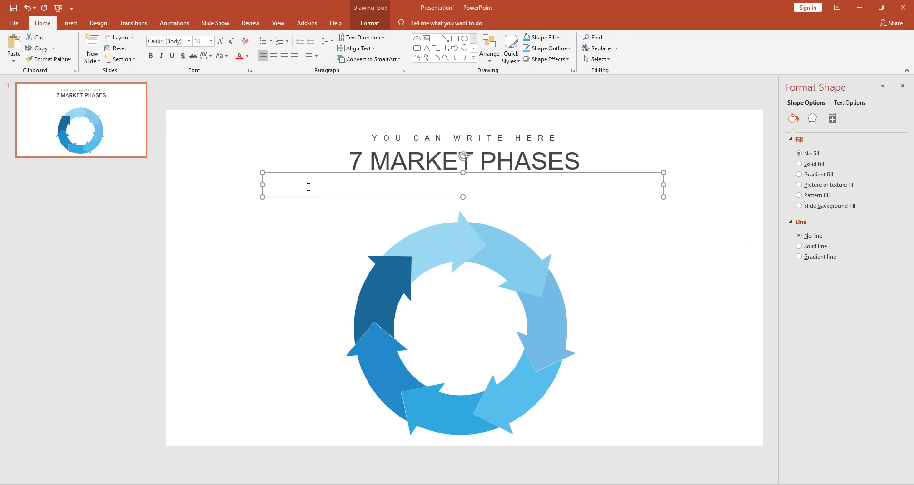
pyautogui.hotkey('ctrl', 'v')
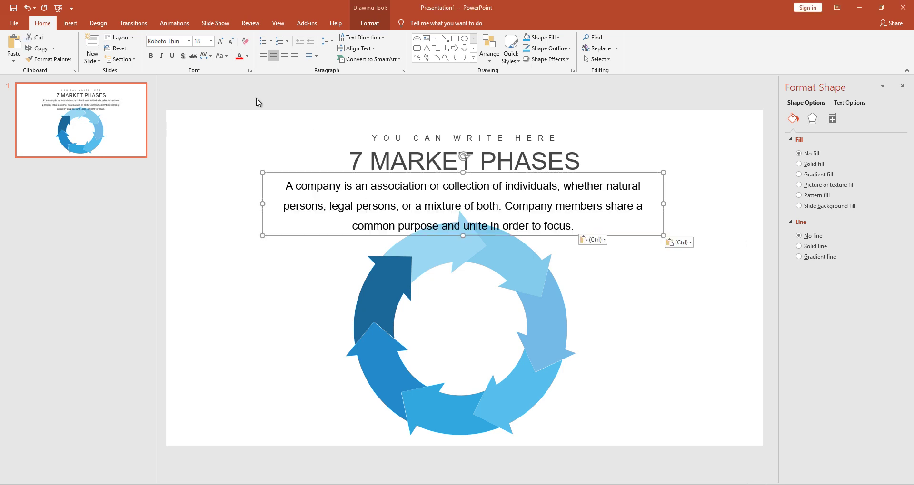
pyautogui.click(220, 41)
pyautogui.click(230, 42)
pyautogui.click(231, 42)
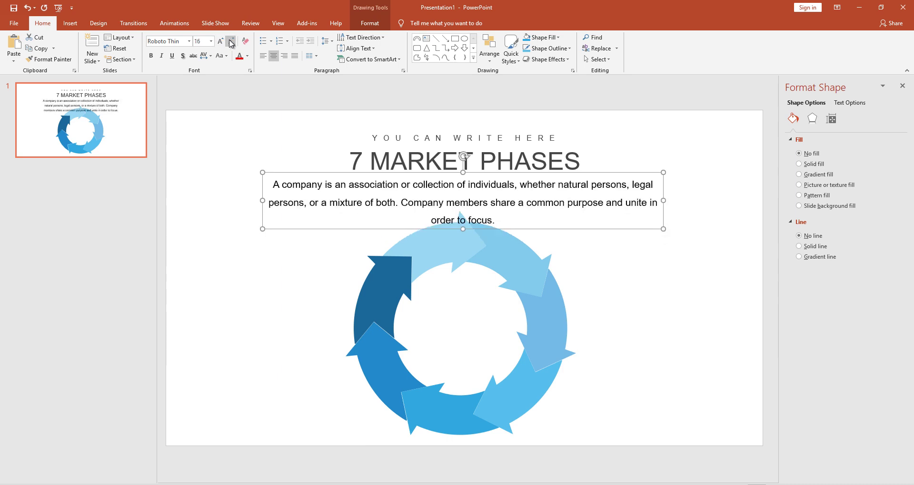
pyautogui.click(231, 42)
pyautogui.click(231, 41)
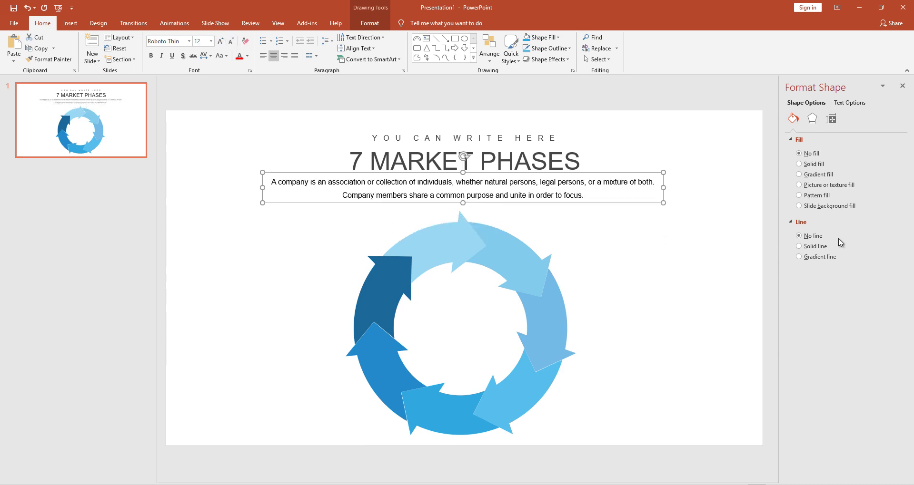
pyautogui.hotkey('ctrl', 'z')
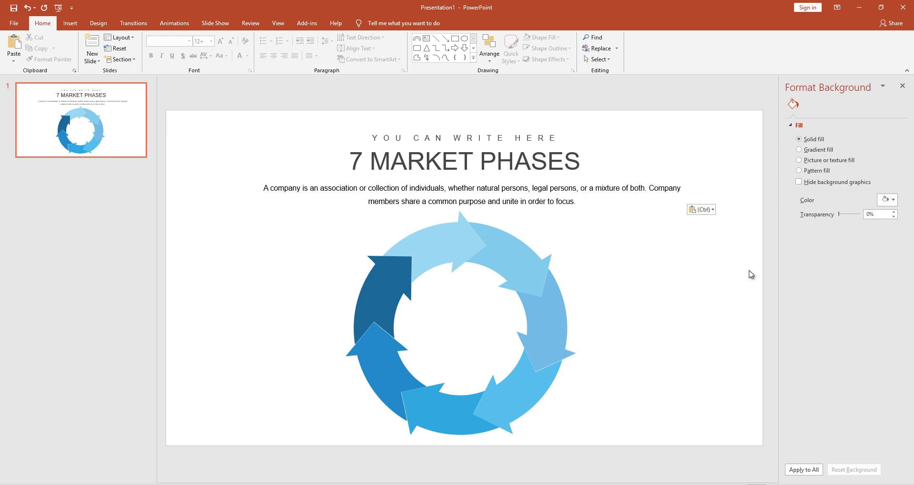
# Step: Add a text box right of the ring with a Warning heading and 12 pt pasted lorem text
pyautogui.click(70, 23)
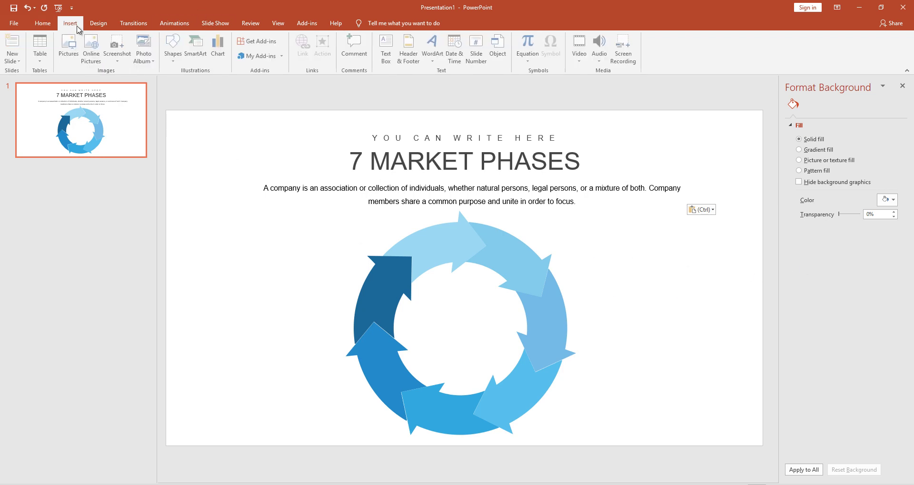
pyautogui.click(385, 58)
pyautogui.moveTo(597, 247); pyautogui.dragTo(707, 287)
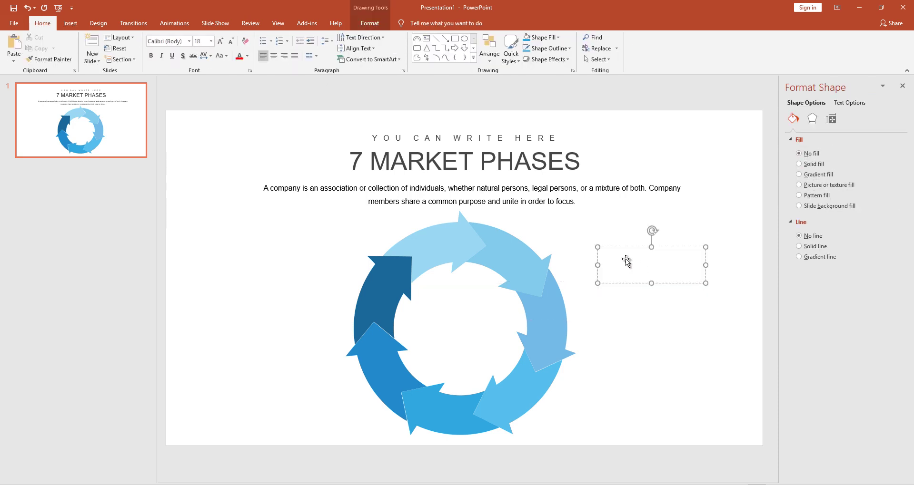
pyautogui.write('Warning')
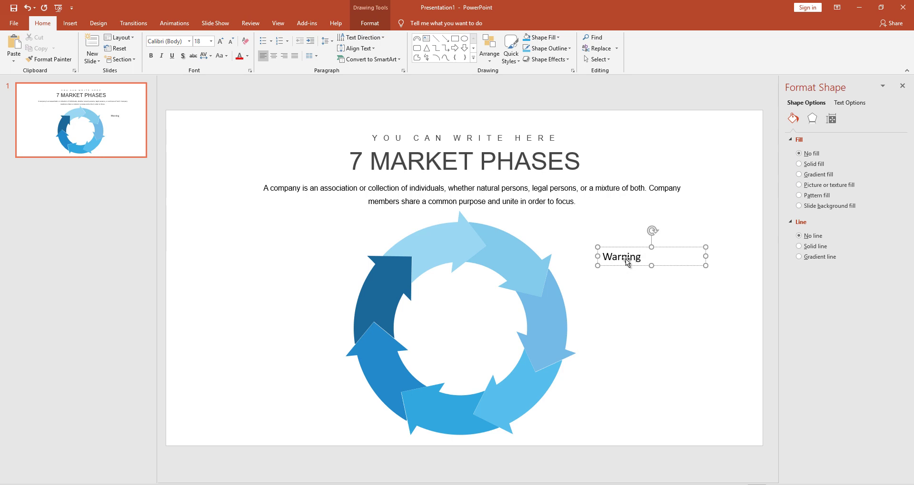
pyautogui.press('Return')
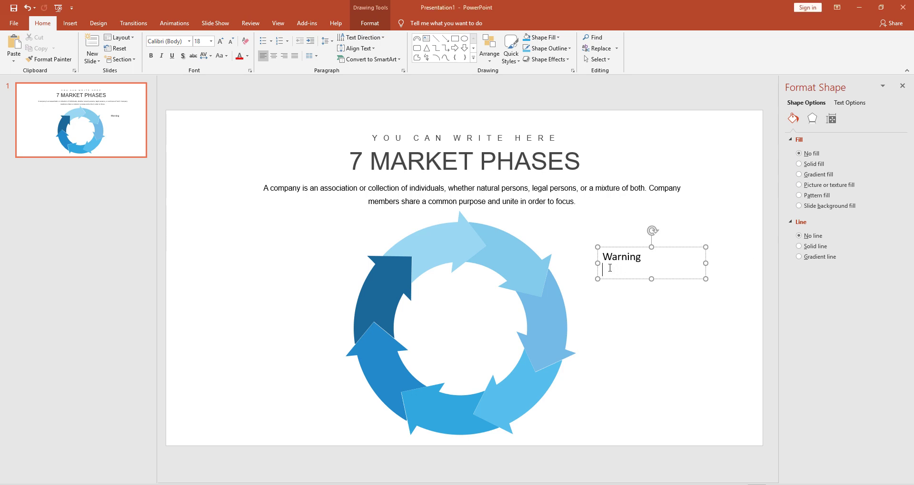
pyautogui.hotkey('ctrl', 'v')
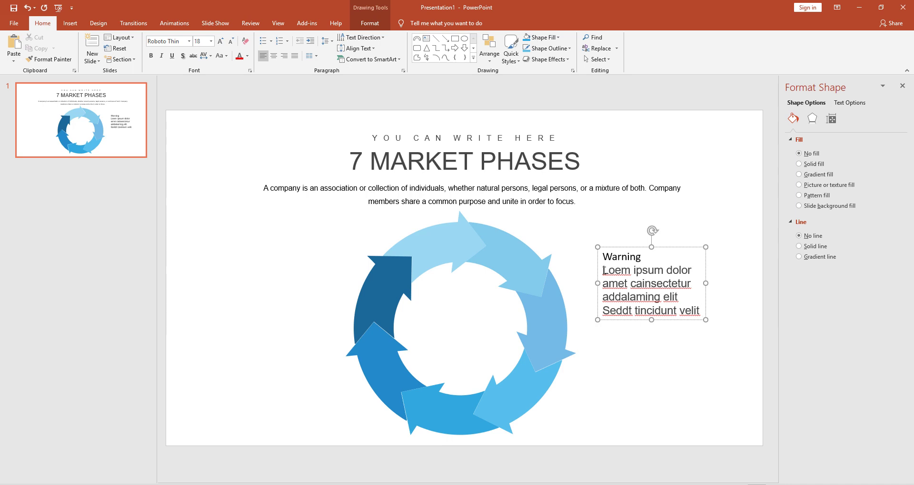
pyautogui.moveTo(602, 270); pyautogui.dragTo(698, 312)
pyautogui.doubleClick(232, 42)
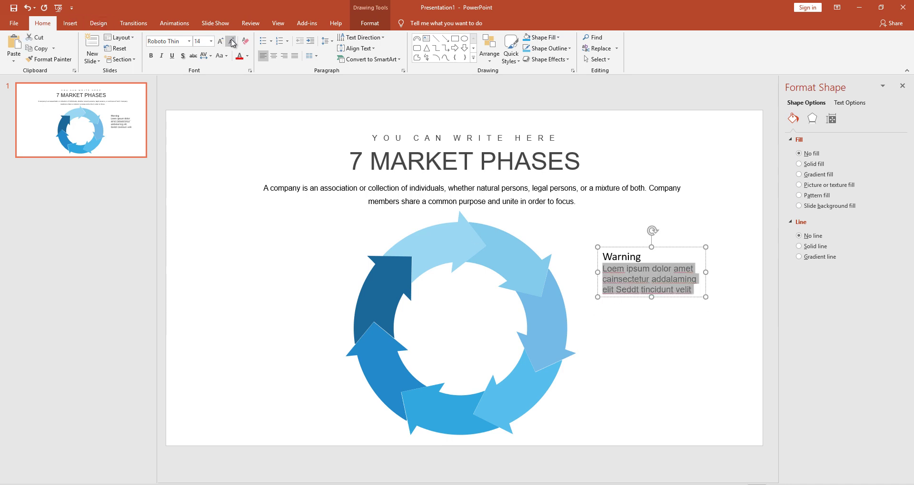
pyautogui.click(231, 42)
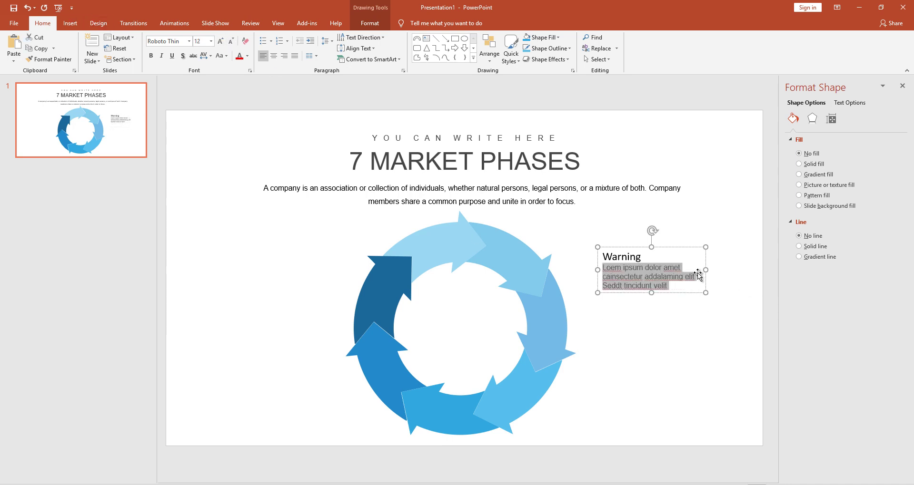
# Step: Change the heading to uppercase WARNING and paste the restyled block
pyautogui.doubleClick(635, 258)
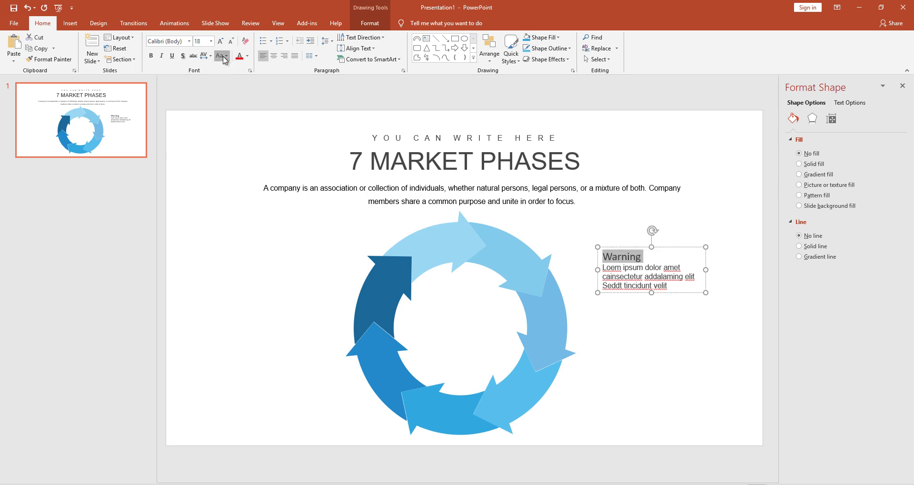
pyautogui.click(220, 55)
pyautogui.click(253, 92)
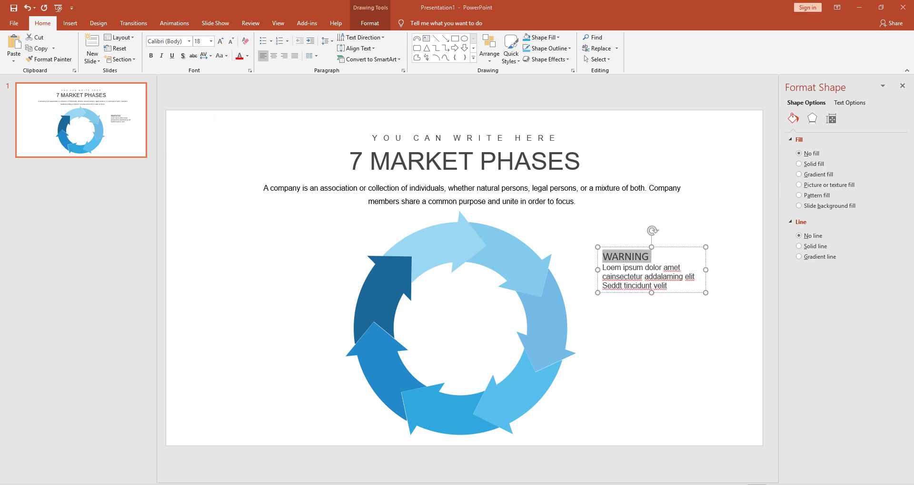
pyautogui.hotkey('ctrl', 'v')
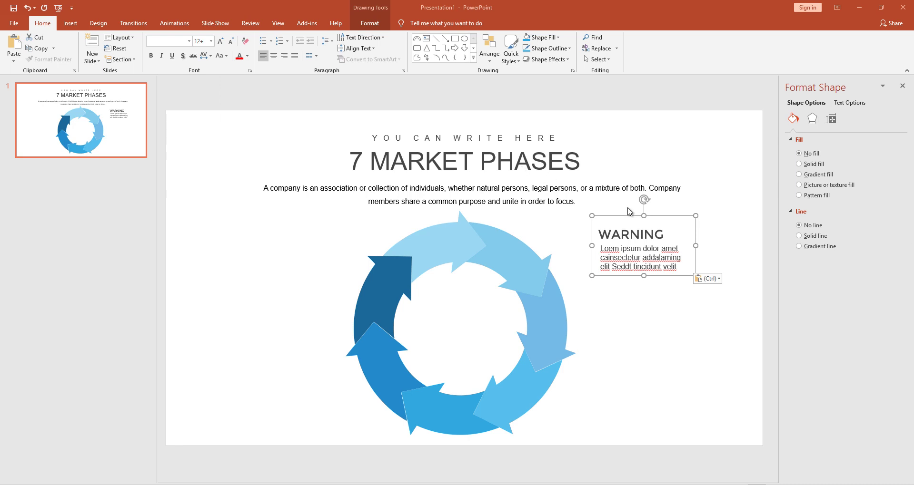
# Step: Make two copies of the WARNING block stacked below the first
pyautogui.moveTo(632, 221); pyautogui.dragTo(636, 288)
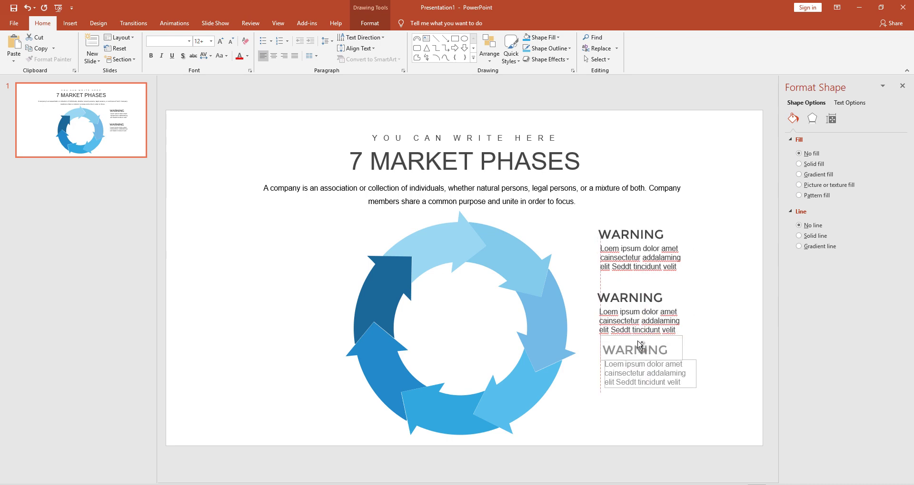
pyautogui.keyDown('ctrl'); pyautogui.moveTo(640, 328); pyautogui.dragTo(644, 390); pyautogui.keyUp('ctrl')
pyautogui.keyDown('ctrl'); pyautogui.moveTo(642, 350); pyautogui.dragTo(641, 392); pyautogui.keyUp('ctrl')
pyautogui.hotkey('ctrl', 'z')
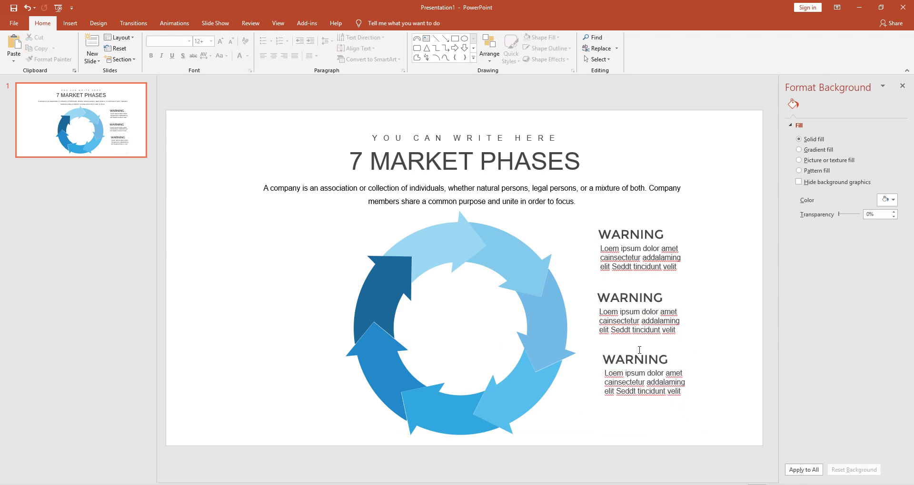
# Step: Left-align the heading and body of the third and second WARNING blocks
pyautogui.click(638, 353)
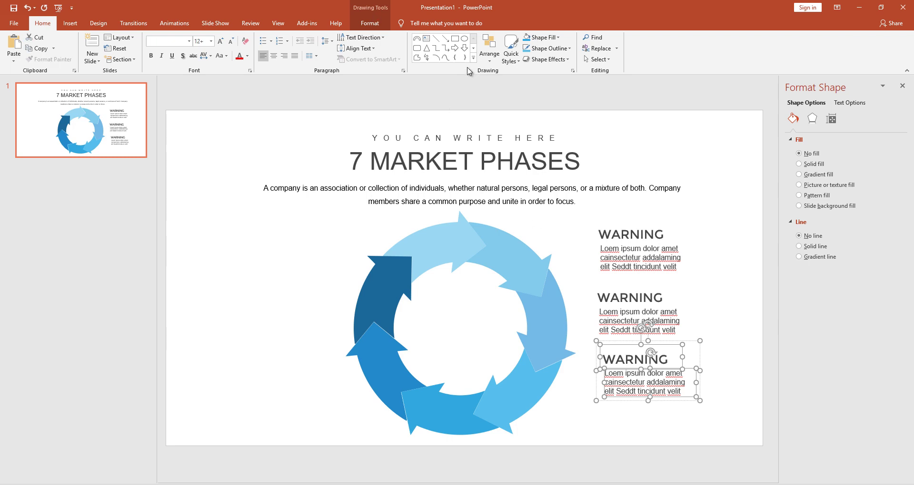
pyautogui.click(374, 23)
pyautogui.click(630, 37)
pyautogui.click(635, 49)
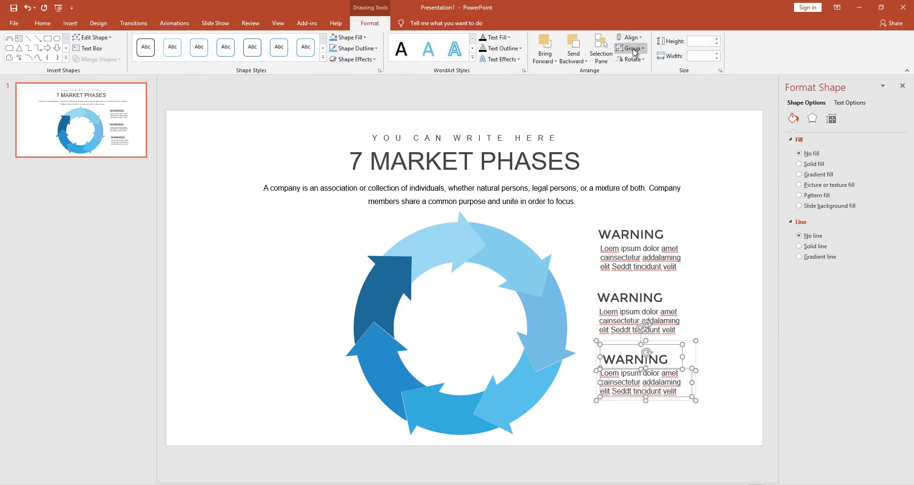
pyautogui.click(619, 301)
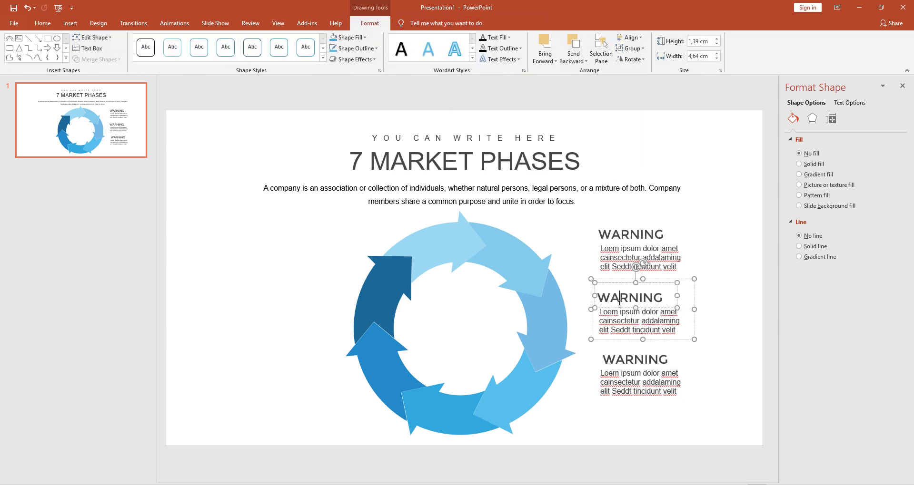
pyautogui.click(630, 37)
pyautogui.click(635, 49)
# Step: Left-align the first WARNING block's heading and body, then select the lower two blocks
pyautogui.click(613, 238)
pyautogui.keyDown('shift'); pyautogui.click(618, 257); pyautogui.keyUp('shift')
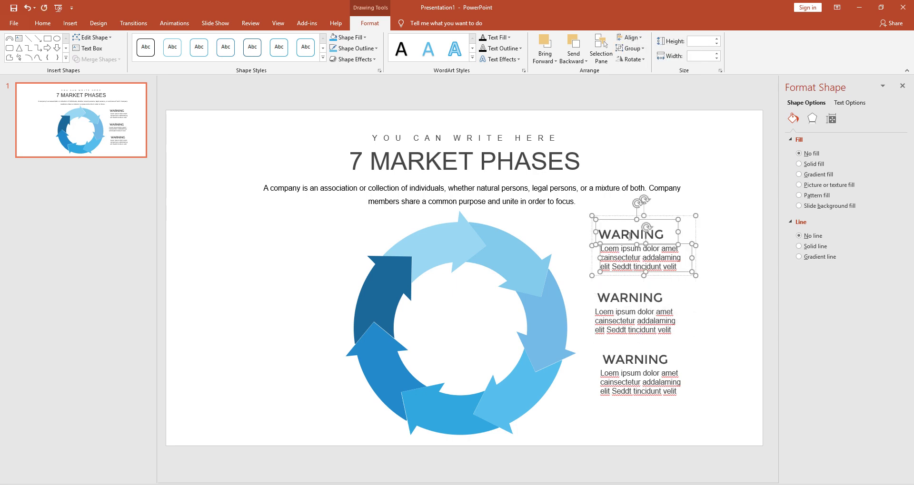
pyautogui.click(630, 37)
pyautogui.click(635, 49)
pyautogui.click(669, 198)
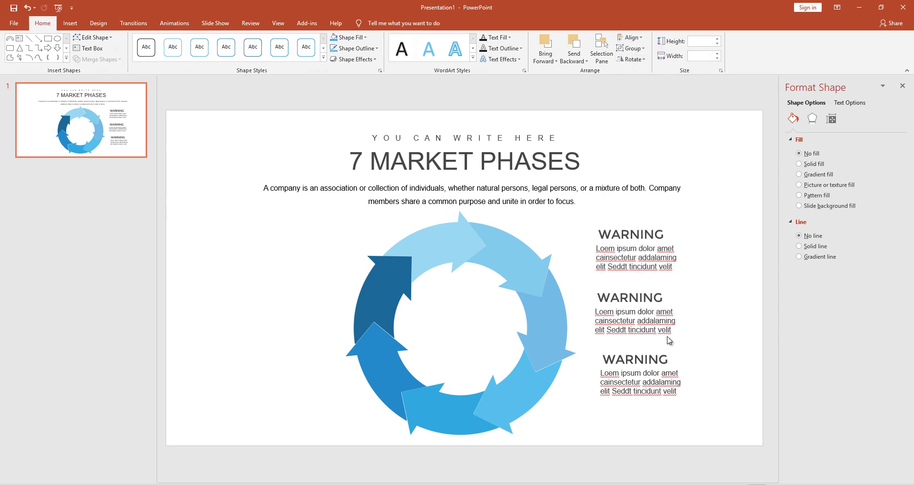
pyautogui.click(633, 314)
pyautogui.keyDown('shift'); pyautogui.click(656, 376); pyautogui.keyUp('shift')
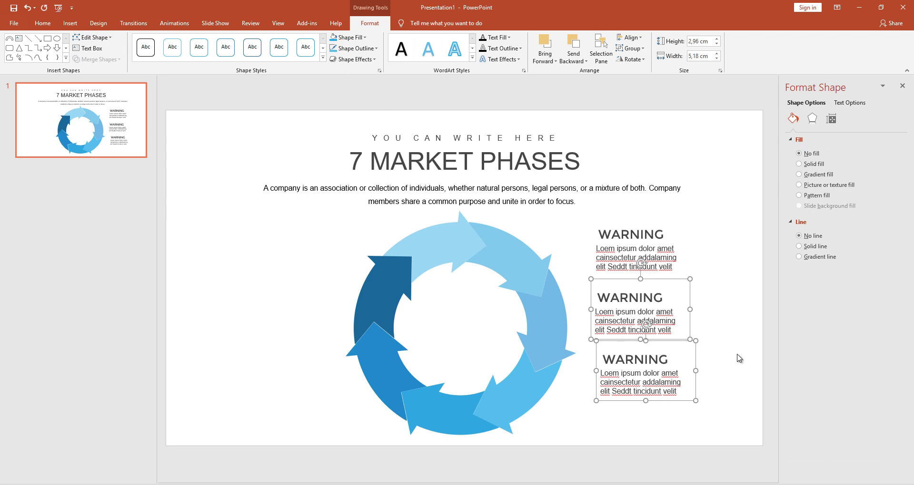
# Step: Rename the second and third headings DISTRIBUTION and BEARISH, widening the DISTRIBUTION box
pyautogui.click(640, 298)
pyautogui.doubleClick(605, 294)
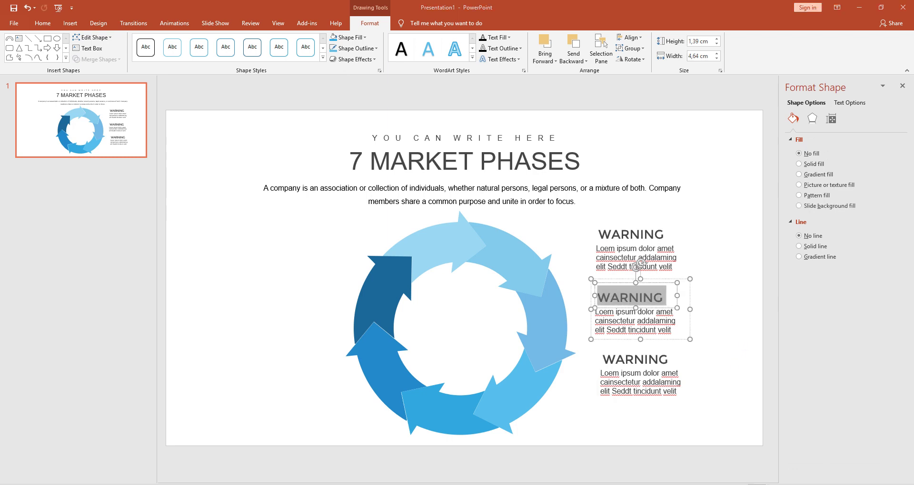
pyautogui.doubleClick(606, 293)
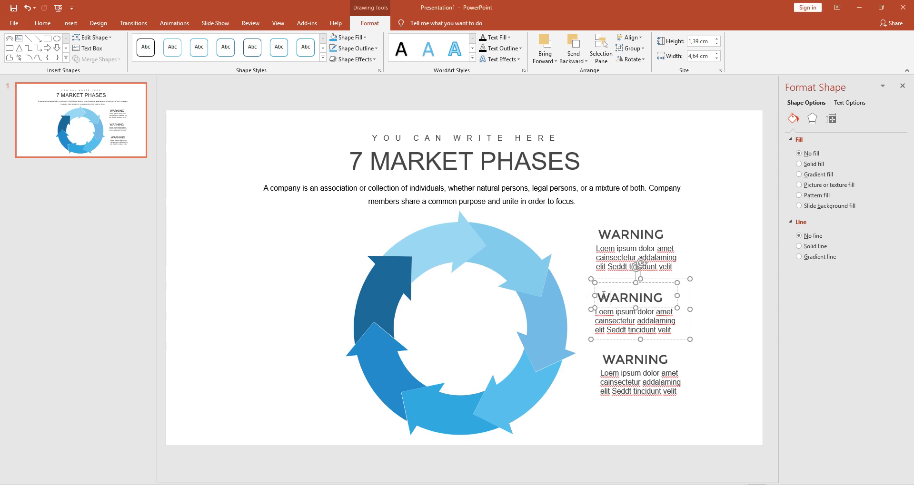
pyautogui.write('DISTRIBUTION')
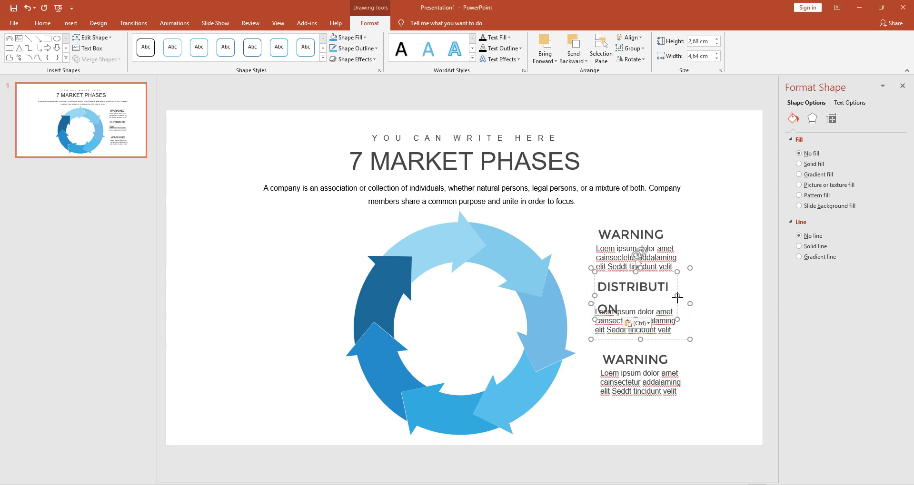
pyautogui.moveTo(693, 296); pyautogui.dragTo(706, 295)
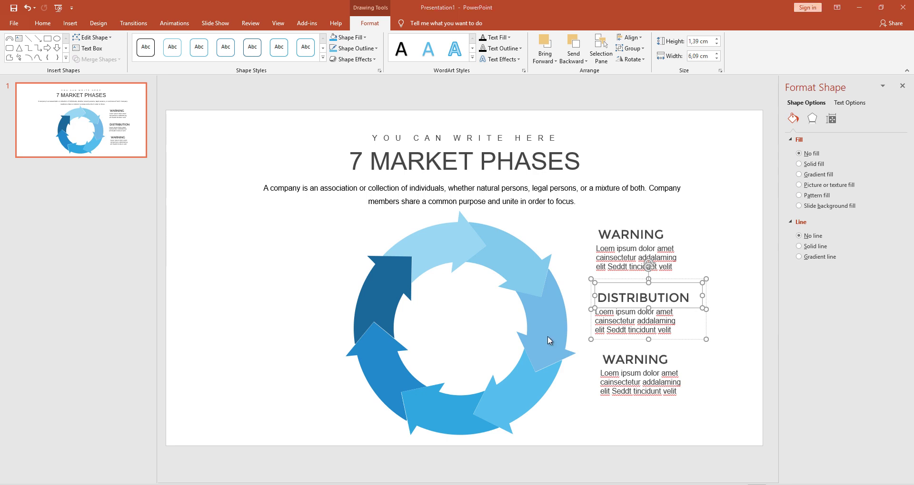
pyautogui.click(636, 360)
pyautogui.doubleClick(636, 360)
pyautogui.write('BEARISH')
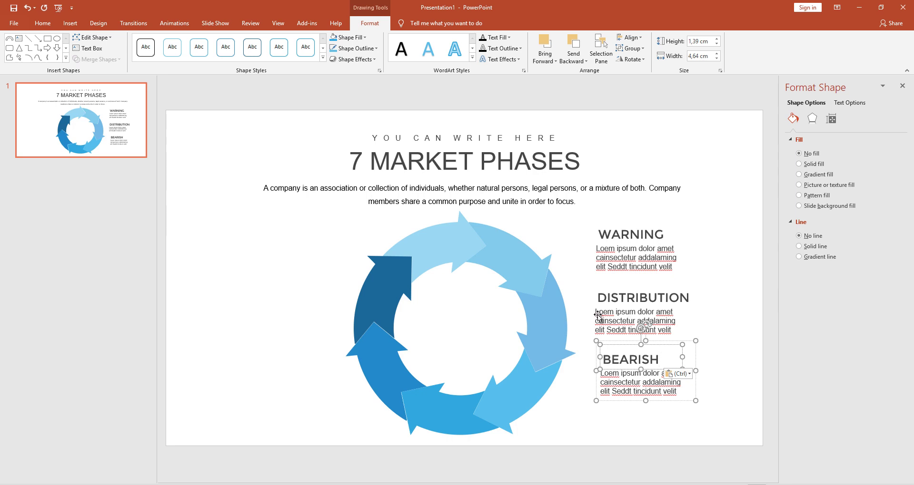
pyautogui.click(658, 342)
# Step: Copy the BEARISH box below it and retitle the copy TRUST
pyautogui.click(668, 342)
pyautogui.moveTo(669, 343); pyautogui.dragTo(665, 397)
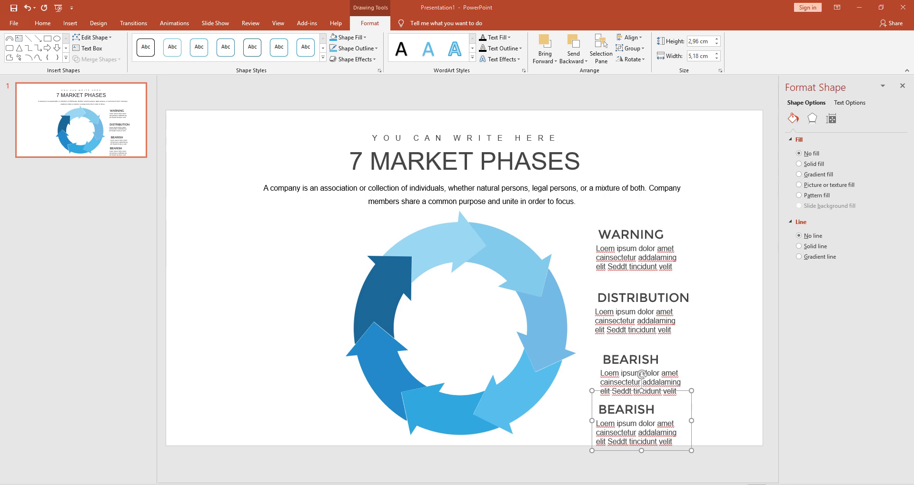
pyautogui.click(626, 410)
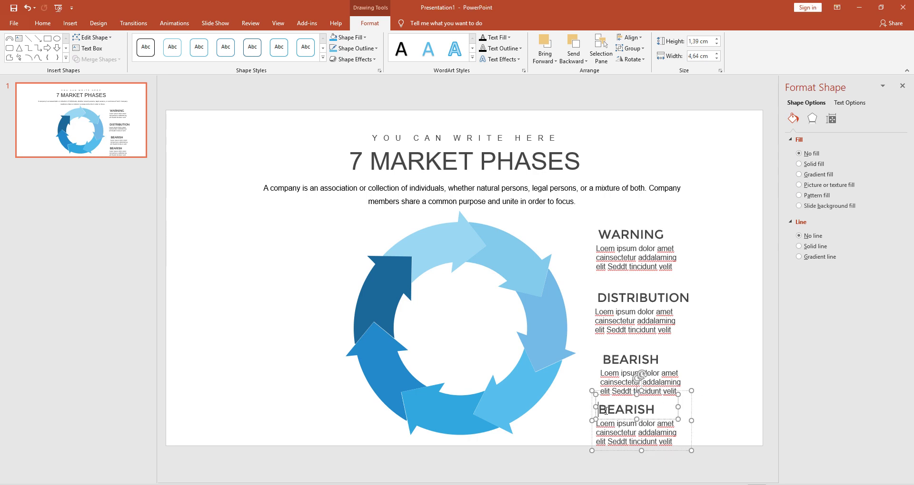
pyautogui.moveTo(599, 409); pyautogui.dragTo(790, 424)
pyautogui.write('TRUST')
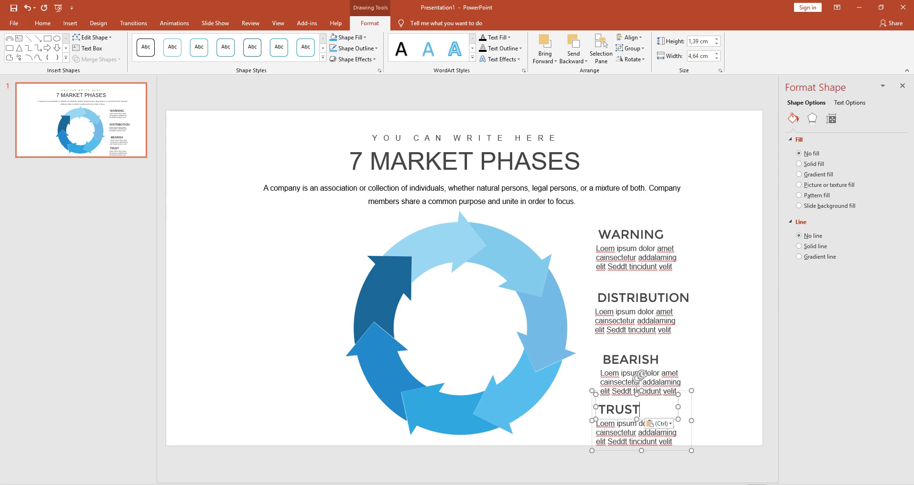
pyautogui.keyDown('shift'); pyautogui.click(610, 353); pyautogui.keyUp('shift')
pyautogui.keyDown('shift'); pyautogui.click(622, 302); pyautogui.keyUp('shift')
# Step: Left-align the WARNING, DISTRIBUTION, BEARISH and TRUST boxes, then paste a duplicate set
pyautogui.keyDown('shift'); pyautogui.click(620, 239); pyautogui.keyUp('shift')
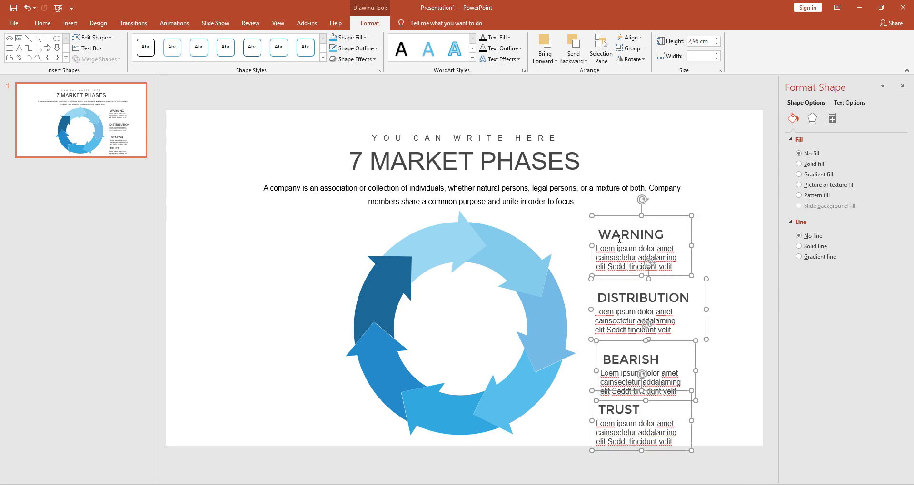
pyautogui.moveTo(616, 218); pyautogui.dragTo(617, 215)
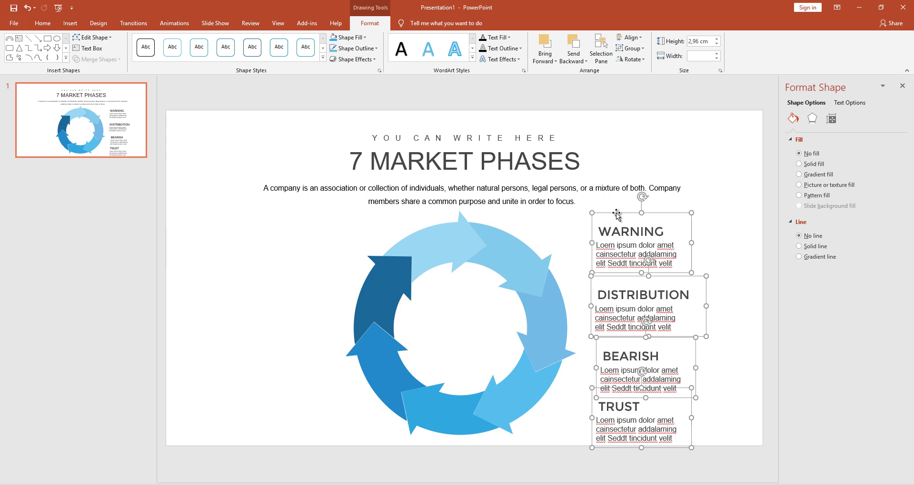
pyautogui.click(629, 37)
pyautogui.click(636, 48)
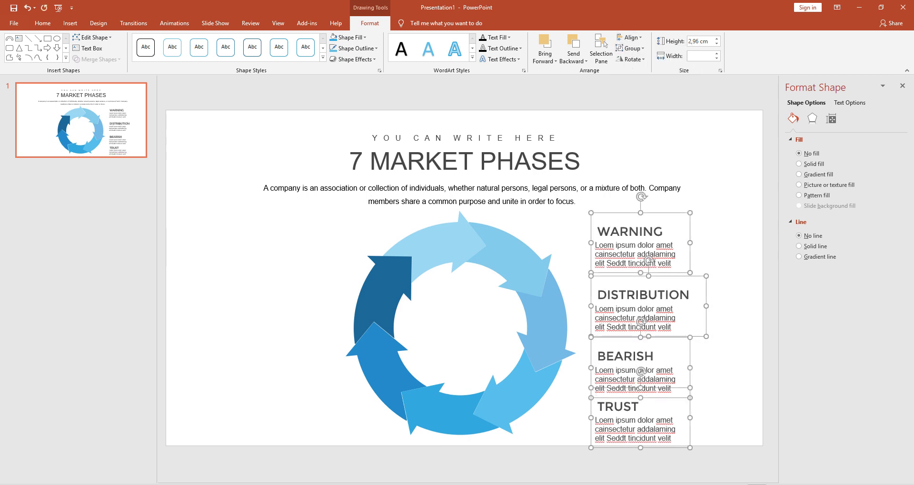
pyautogui.hotkey('ctrl', 'v')
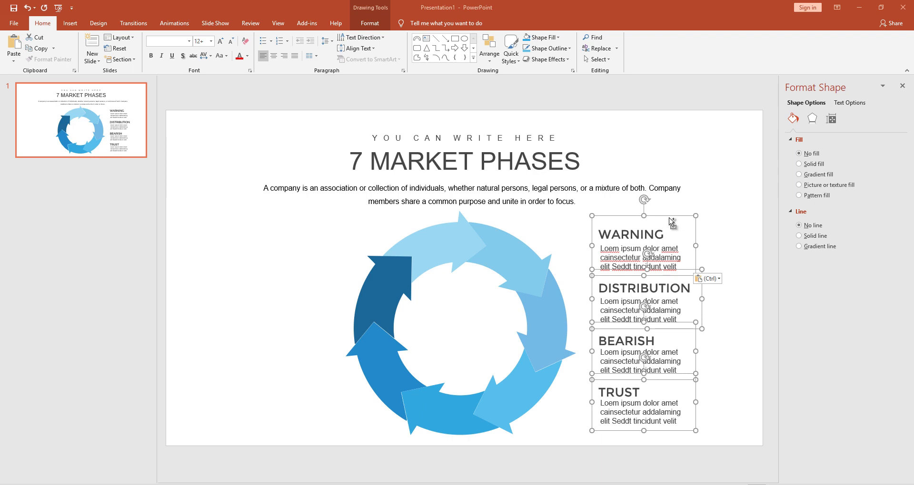
# Step: Move the duplicate column left of the ring, right-align its text and the WARNING title
pyautogui.moveTo(662, 217)
pyautogui.mouseDown()
pyautogui.moveTo(335, 223)
pyautogui.moveTo(284, 215)
pyautogui.mouseUp()
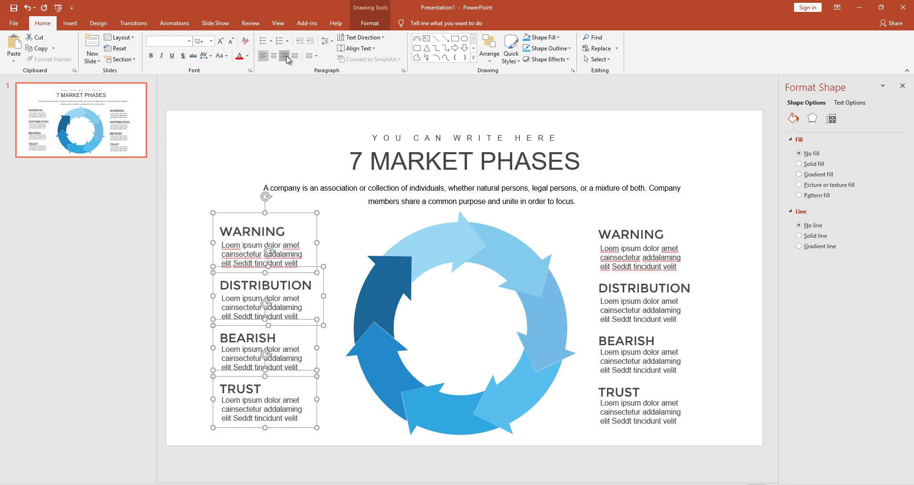
pyautogui.click(284, 56)
pyautogui.click(298, 234)
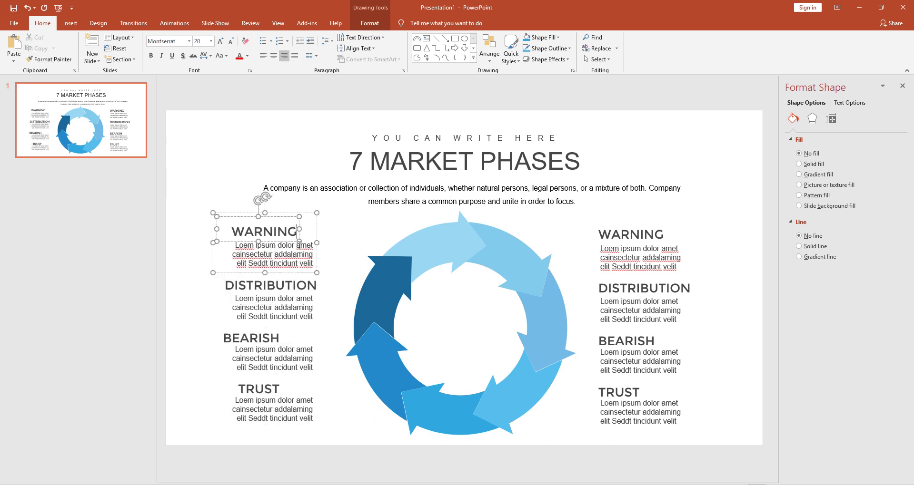
pyautogui.click(369, 23)
pyautogui.click(631, 38)
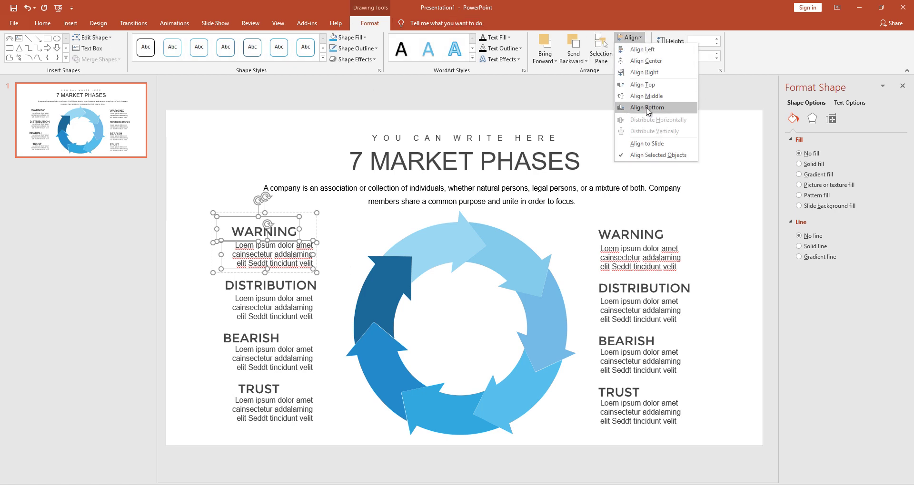
pyautogui.click(647, 73)
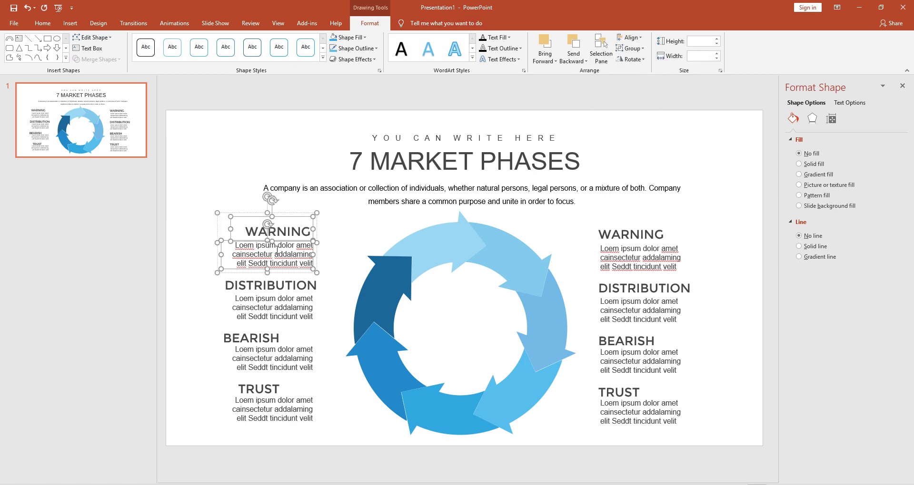
# Step: Right-align the left BEARISH and TRUST titles with their body text
pyautogui.click(267, 326)
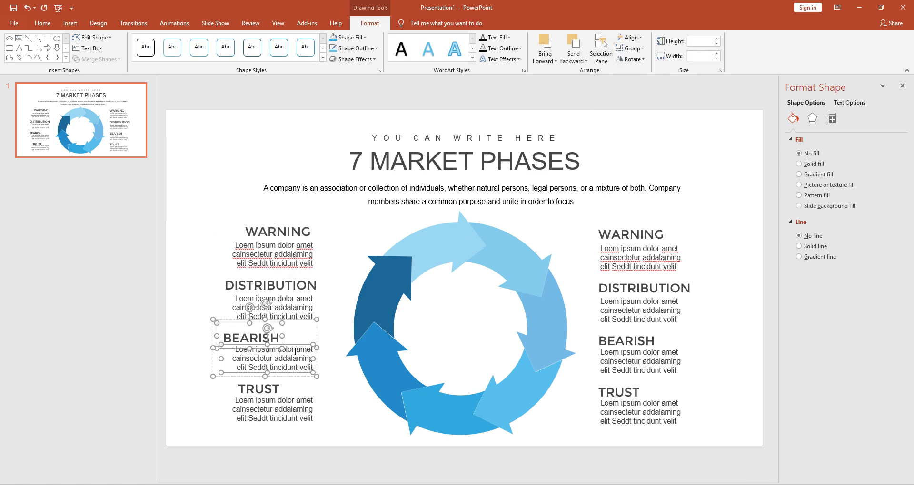
pyautogui.click(630, 37)
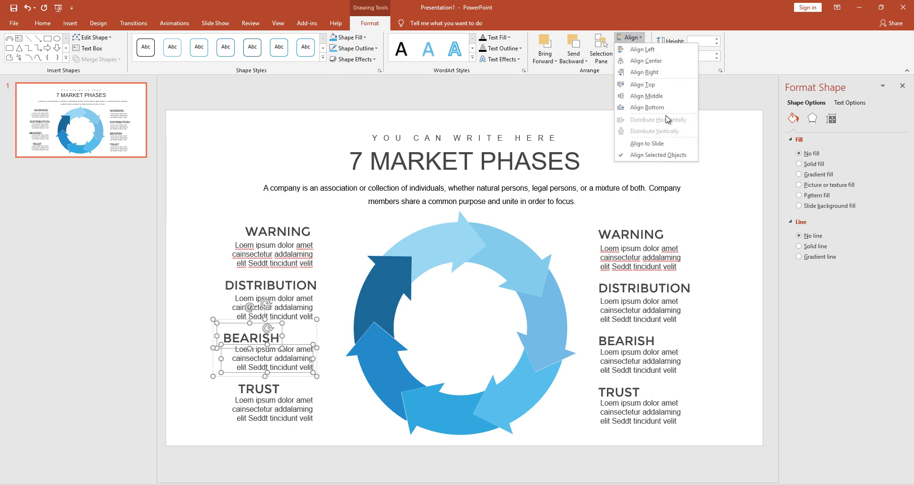
pyautogui.click(644, 72)
pyautogui.click(277, 391)
pyautogui.keyDown('shift'); pyautogui.click(290, 413); pyautogui.keyUp('shift')
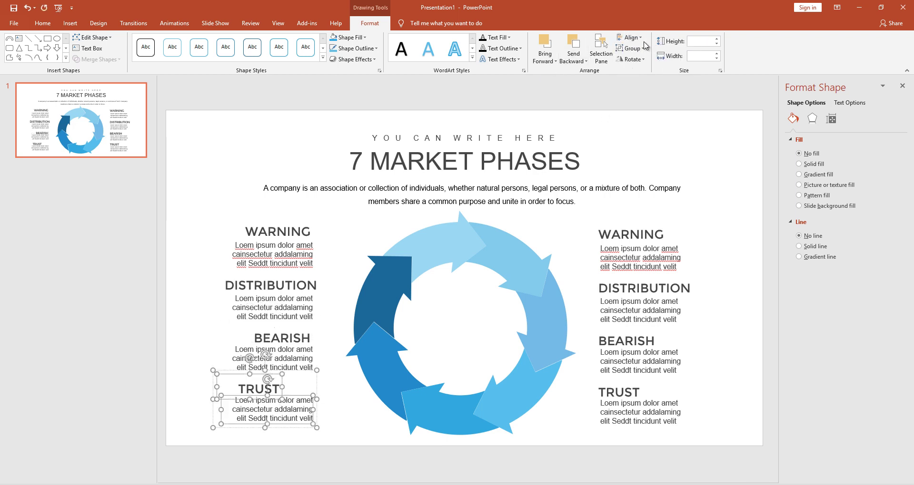
pyautogui.click(629, 37)
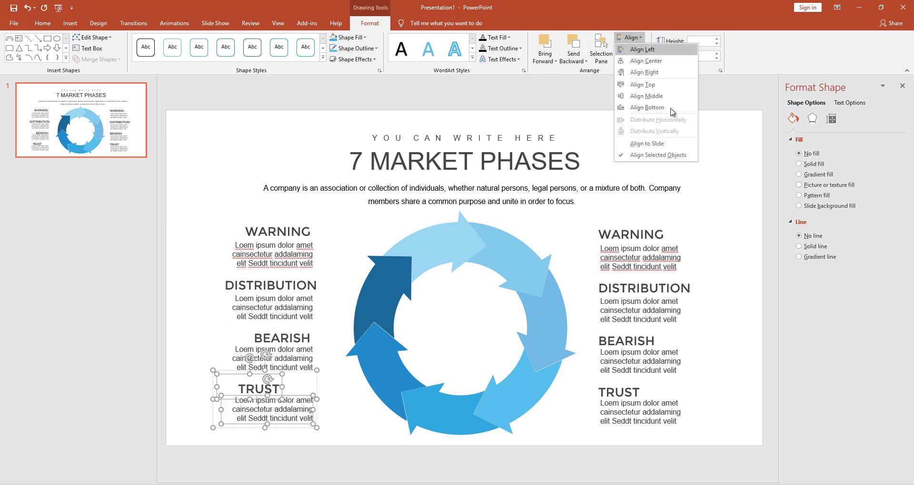
pyautogui.click(643, 72)
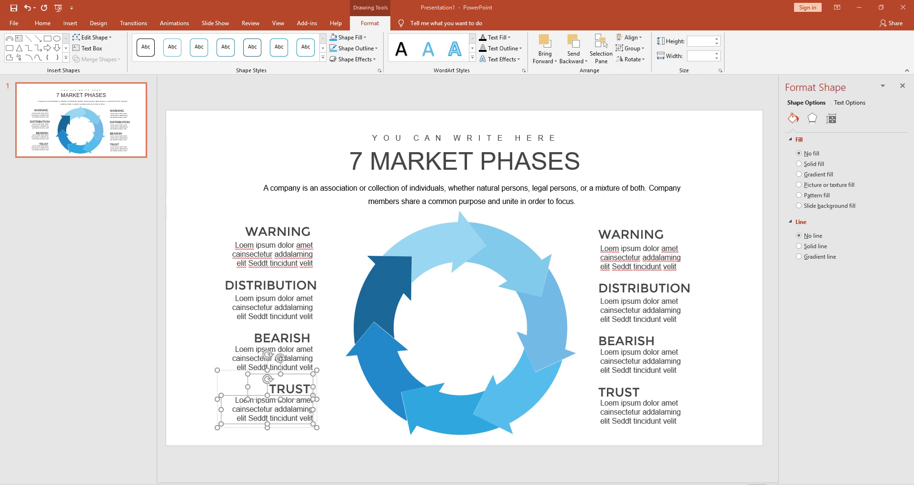
# Step: Retitle the left WARNING and DISTRIBUTION headings RECOVERY and ACCUMULATION, widening the ACCUMULATION box
pyautogui.click(249, 231)
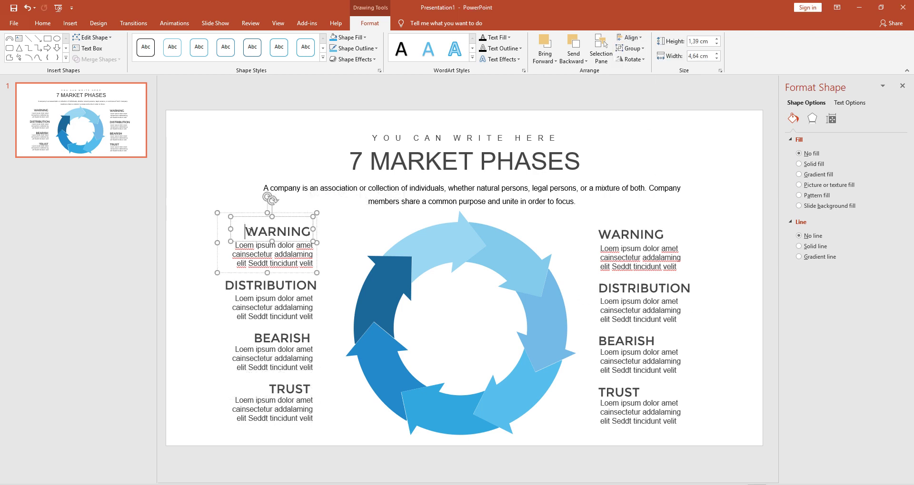
pyautogui.moveTo(246, 232); pyautogui.dragTo(420, 249)
pyautogui.write('RECOVERY')
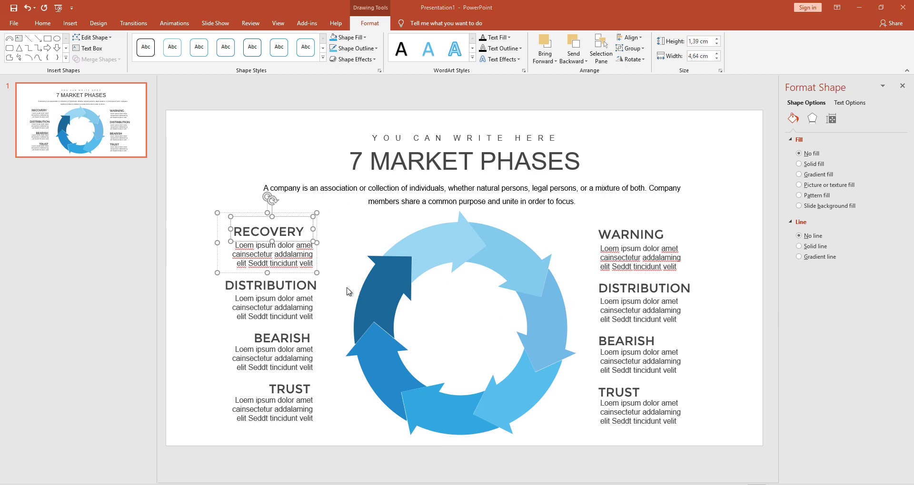
pyautogui.click(233, 286)
pyautogui.moveTo(225, 286); pyautogui.dragTo(452, 321)
pyautogui.write('ACCUMULATION')
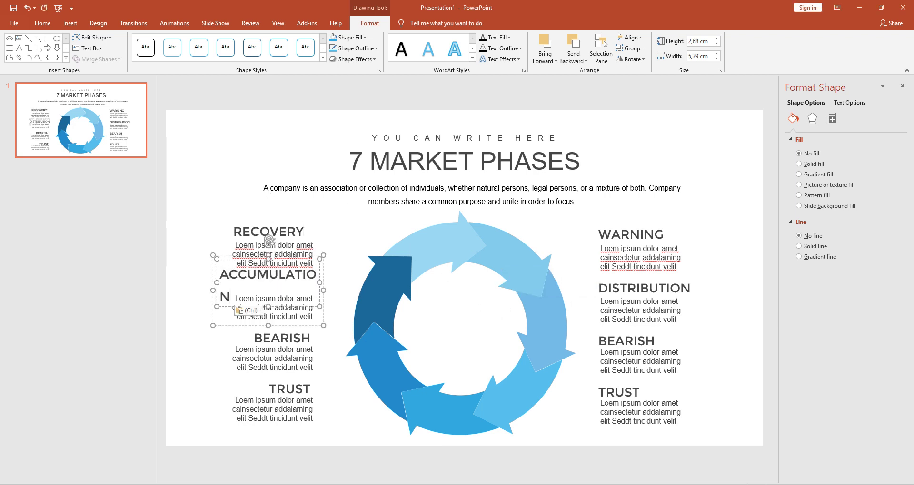
pyautogui.moveTo(212, 285); pyautogui.dragTo(203, 286)
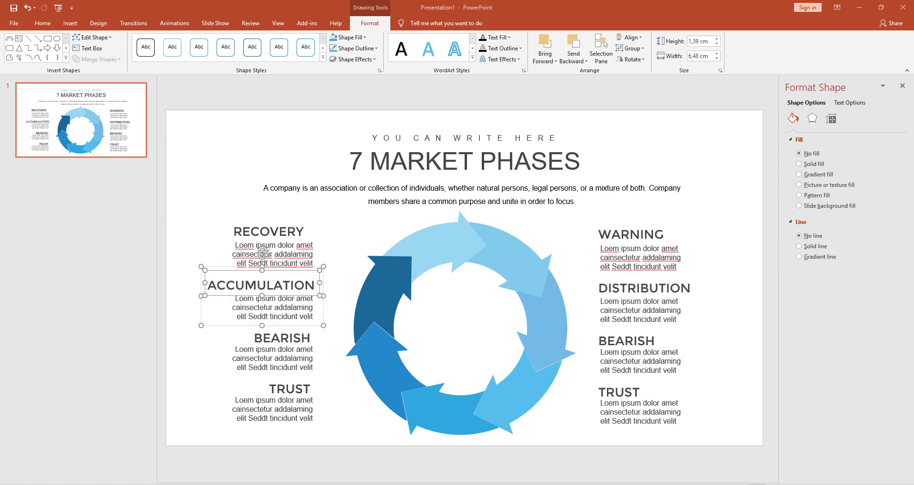
# Step: Change the left BEARISH heading to BULLISH and delete the left TRUST box
pyautogui.click(280, 338)
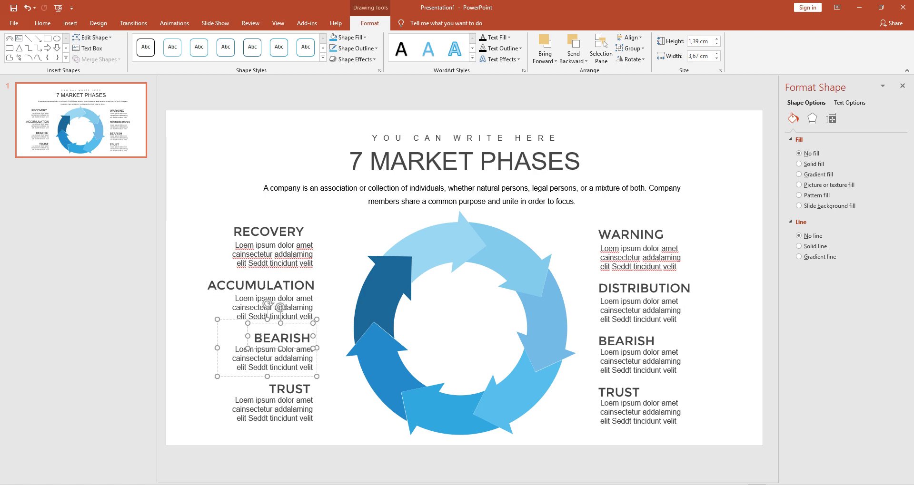
pyautogui.doubleClick(281, 338)
pyautogui.write('BULLISH')
pyautogui.click(301, 391)
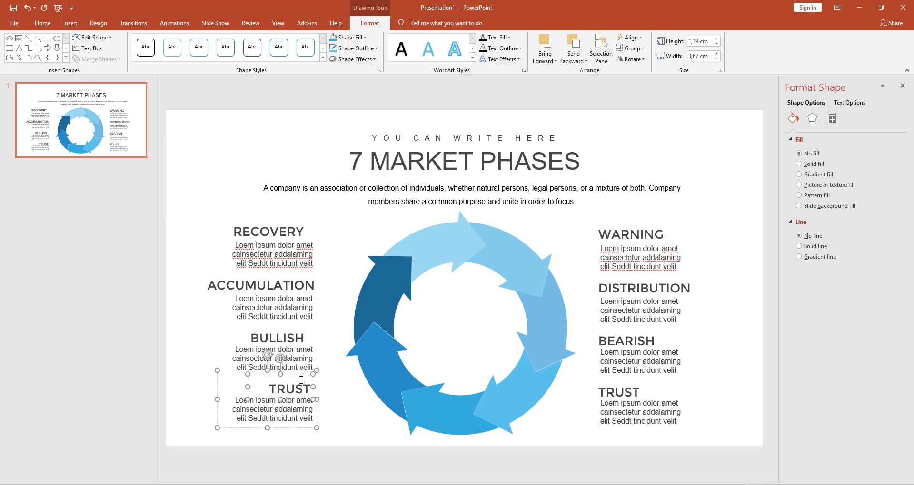
pyautogui.click(317, 387)
pyautogui.press('Delete')
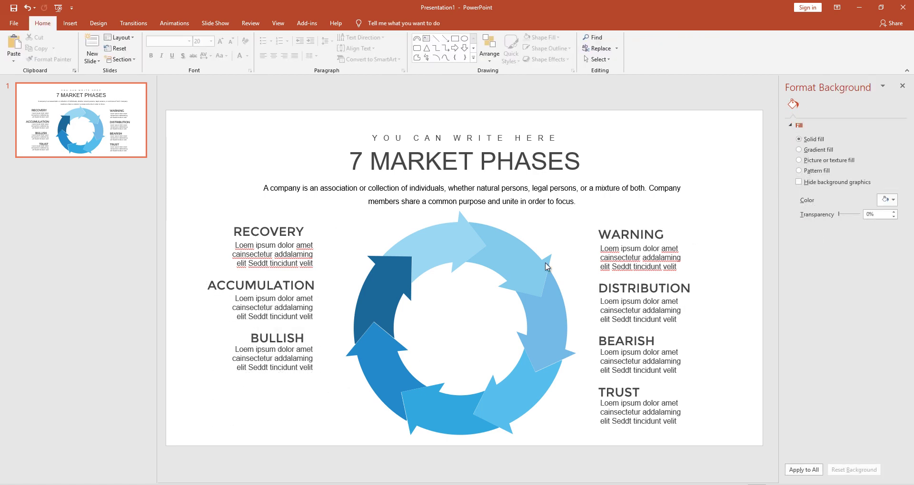
# Step: Drag BULLISH lower so RECOVERY, ACCUMULATION and BULLISH span the ring's left side
pyautogui.click(274, 252)
pyautogui.keyDown('shift'); pyautogui.click(276, 350); pyautogui.keyUp('shift')
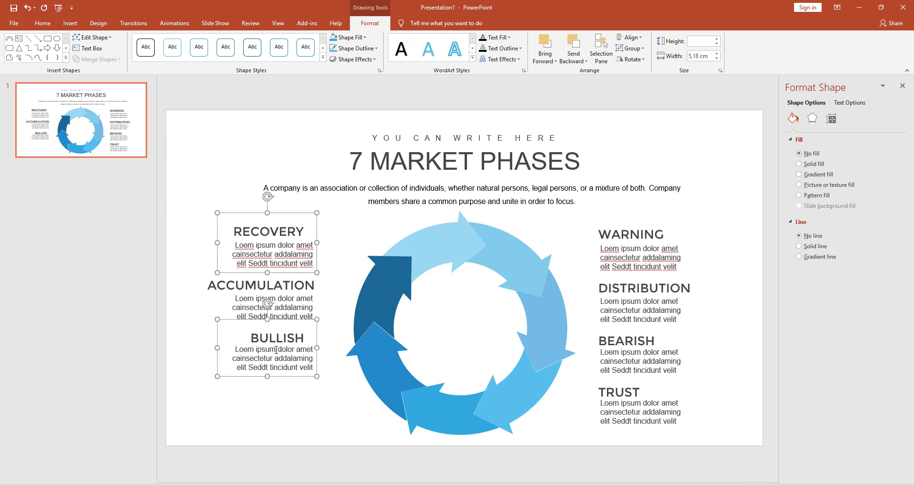
pyautogui.click(301, 394)
pyautogui.click(295, 377)
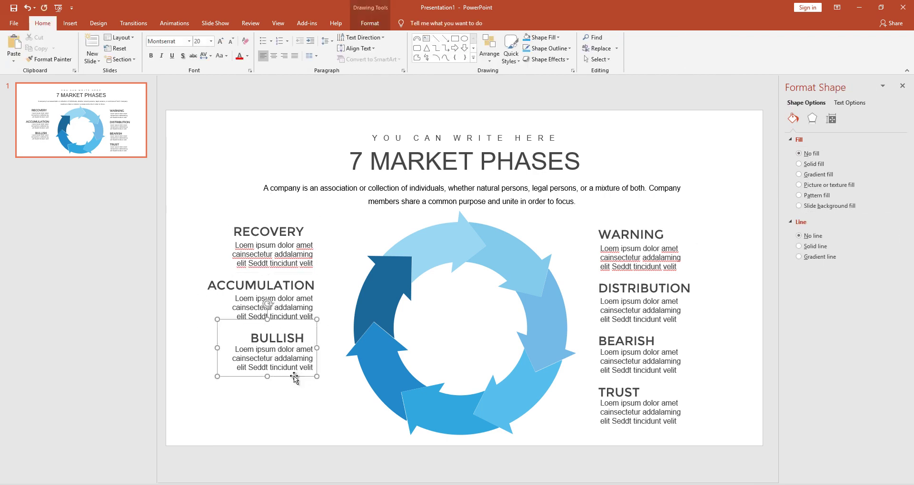
pyautogui.moveTo(295, 376); pyautogui.dragTo(295, 402)
pyautogui.keyDown('shift'); pyautogui.click(261, 285); pyautogui.keyUp('shift')
pyautogui.keyDown('shift'); pyautogui.click(274, 232); pyautogui.keyUp('shift')
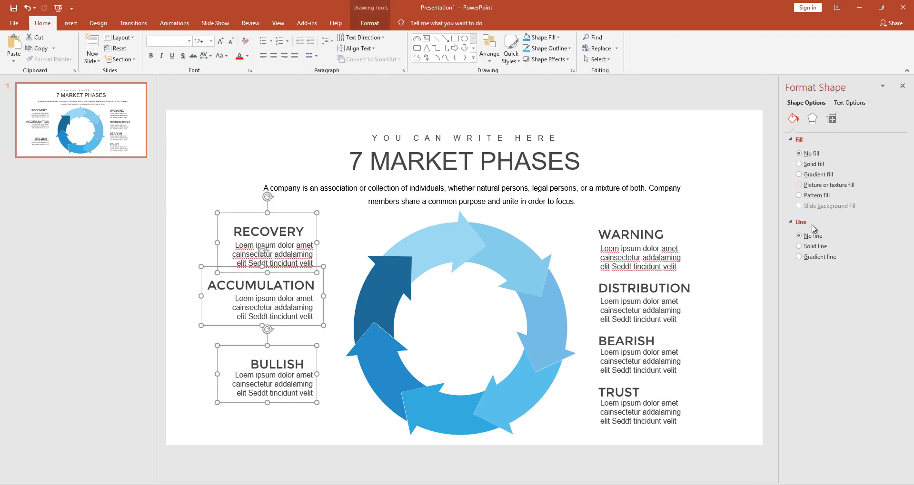
pyautogui.hotkey('ctrl', 'z')
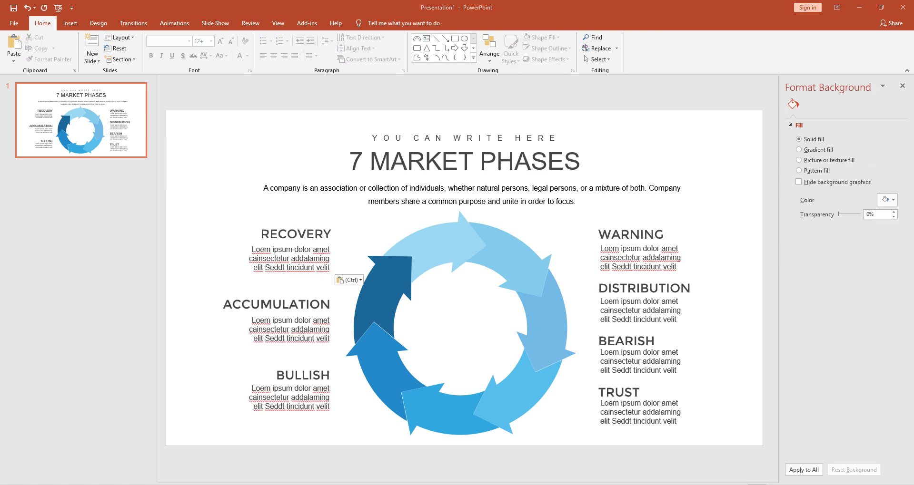
pyautogui.click(430, 227)
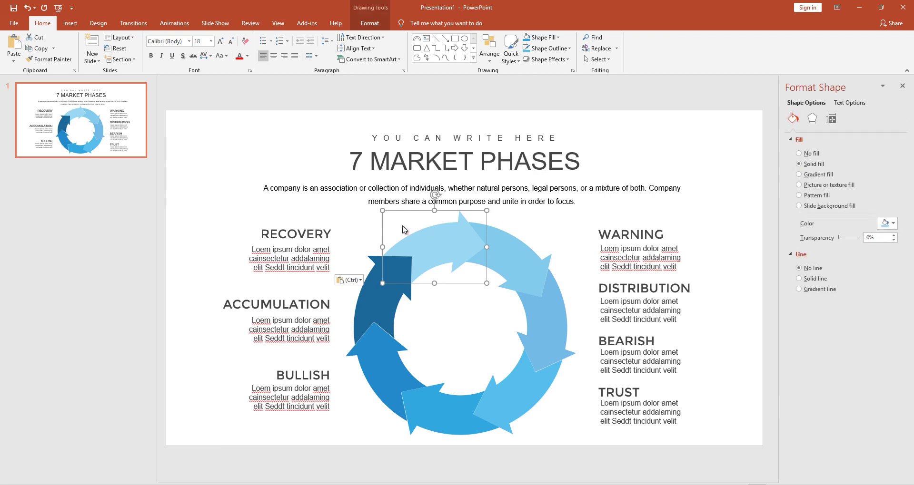
# Step: Paste the wrench and six other icons onto the seven arrows and nudge them into place
pyautogui.press('Escape')
pyautogui.hotkey('ctrl', 'v')
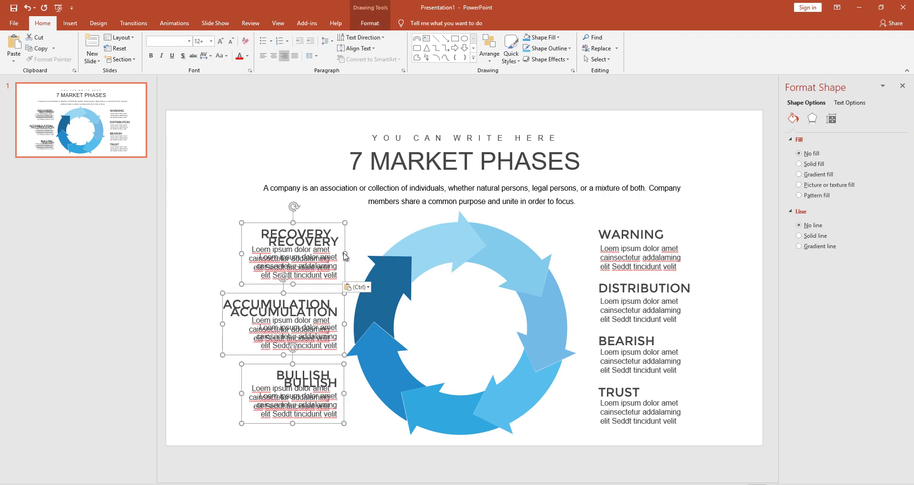
pyautogui.hotkey('ctrl', 'z')
pyautogui.hotkey('ctrl', 'v')
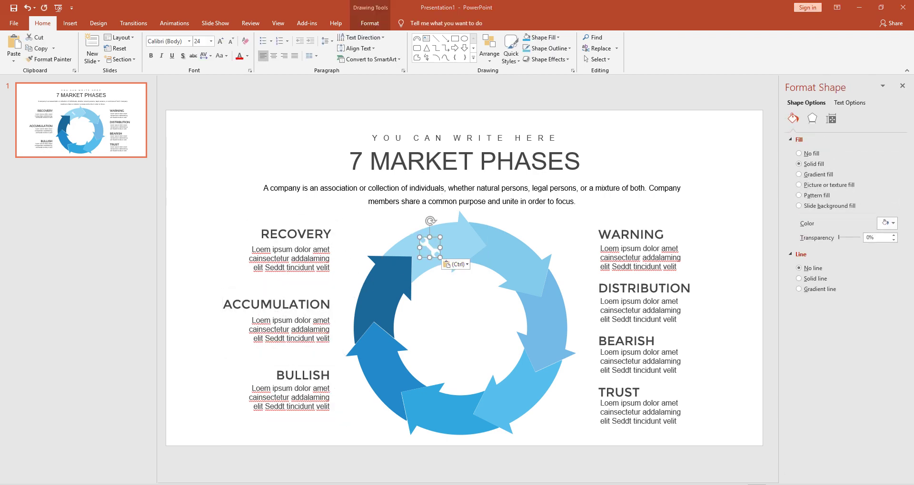
pyautogui.hotkey('ctrl', 'v')
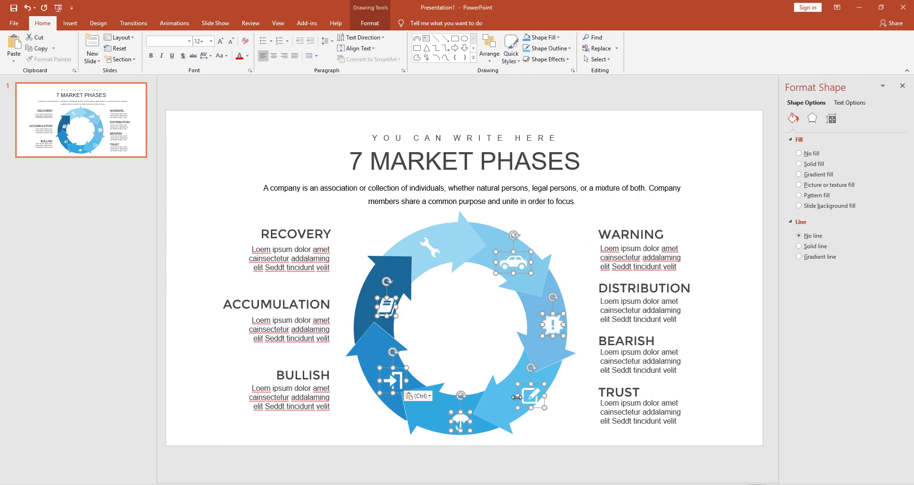
pyautogui.moveTo(533, 393); pyautogui.dragTo(525, 388)
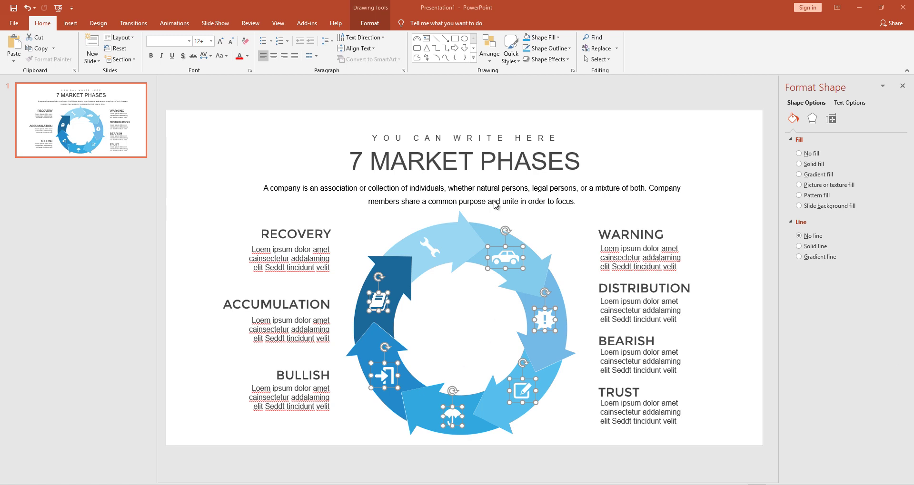
pyautogui.click(547, 226)
# Step: Paste the shopping cart into the ring's centre and add a second slide
pyautogui.hotkey('ctrl', 'v')
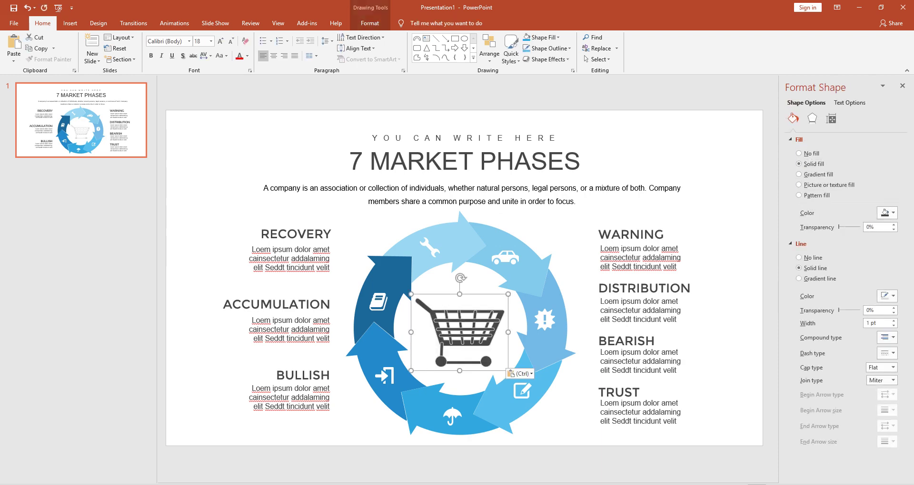
pyautogui.click(93, 137)
pyautogui.hotkey('ctrl', 'm')
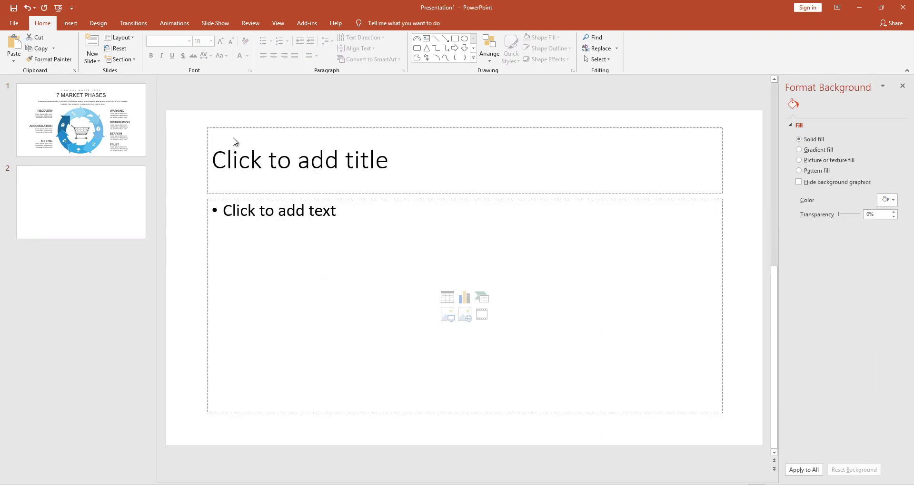
# Step: Copy the arrow ring with its icons from slide 1 onto blank slide 2
pyautogui.hotkey('ctrl', 'v')
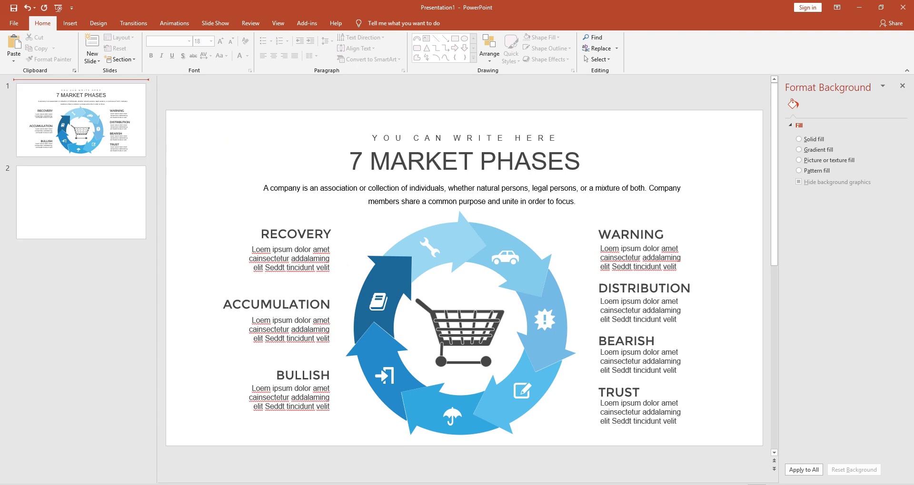
pyautogui.click(122, 177)
pyautogui.click(69, 214)
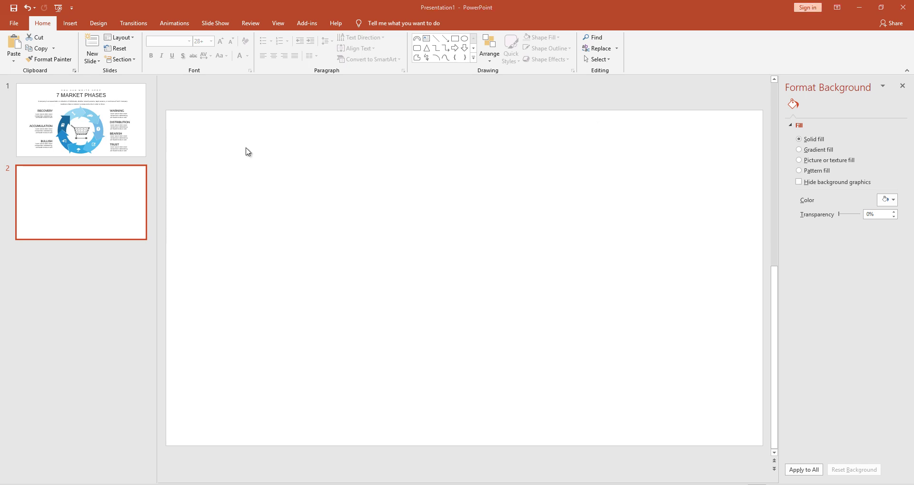
pyautogui.click(115, 100)
pyautogui.click(435, 145)
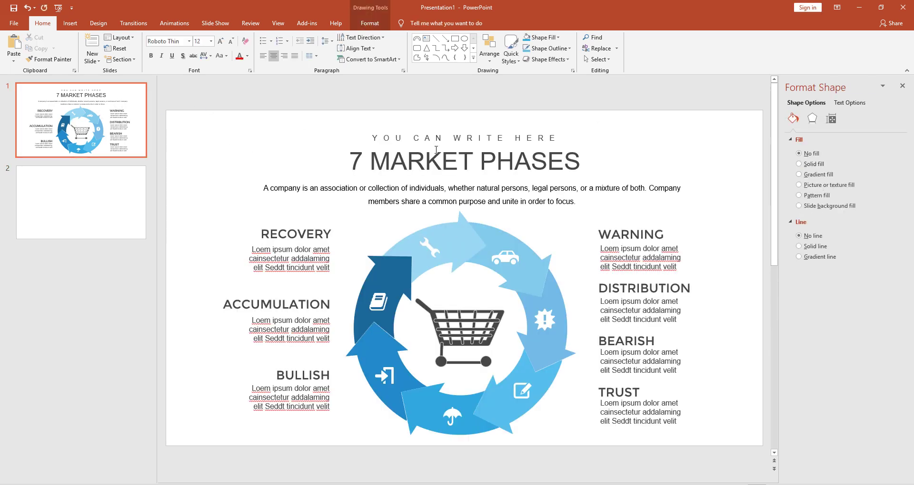
pyautogui.click(350, 224)
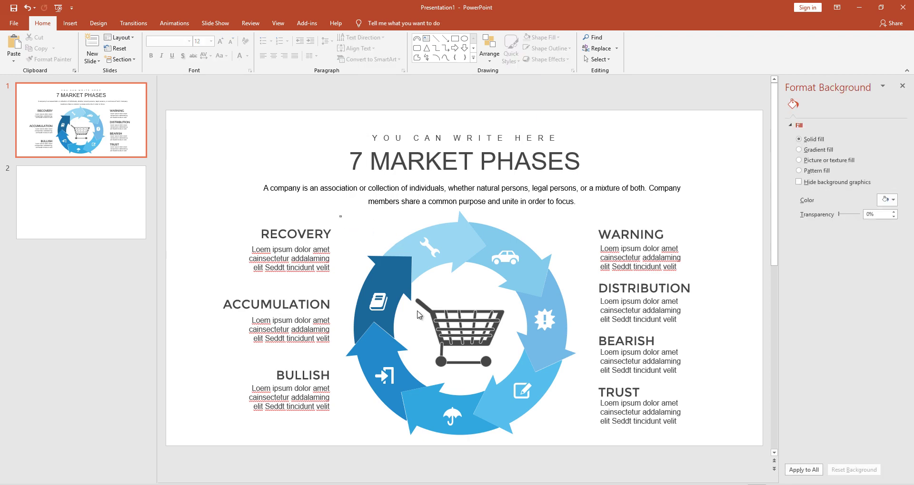
pyautogui.moveTo(341, 216); pyautogui.dragTo(584, 468)
pyautogui.moveTo(586, 472); pyautogui.dragTo(585, 469)
pyautogui.hotkey('ctrl', 'c')
pyautogui.click(122, 230)
pyautogui.hotkey('ctrl', 'v')
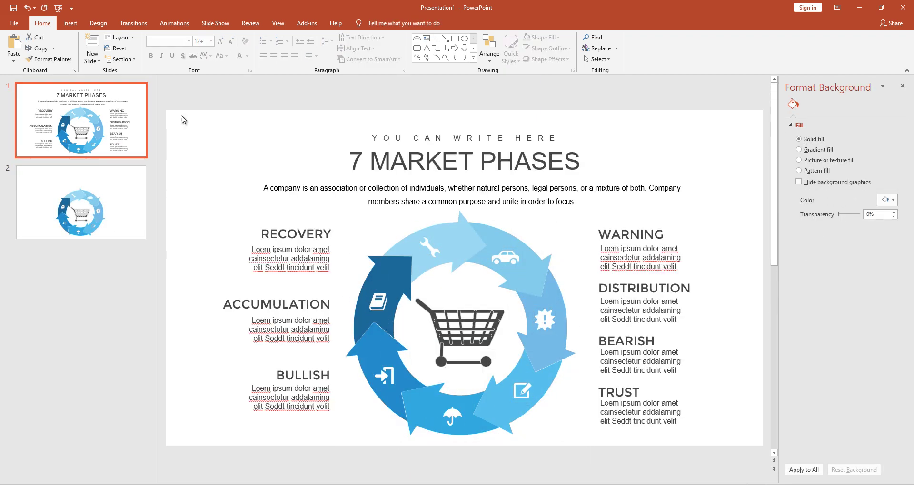
# Step: Copy the title, description and all seven phase labels from slide 1 onto slide 2
pyautogui.moveTo(208, 108); pyautogui.dragTo(751, 249)
pyautogui.keyDown('shift'); pyautogui.click(292, 252); pyautogui.keyUp('shift')
pyautogui.keyDown('shift'); pyautogui.click(303, 325); pyautogui.keyUp('shift')
pyautogui.keyDown('shift'); pyautogui.click(295, 390); pyautogui.keyUp('shift')
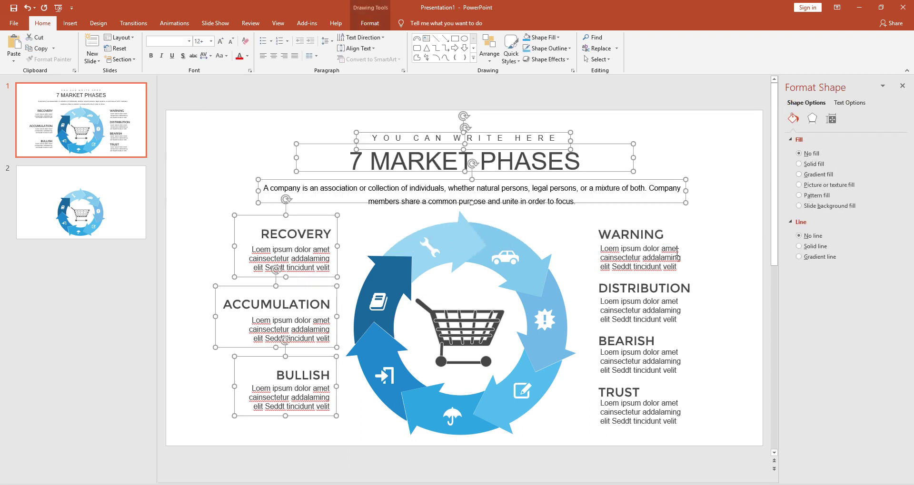
pyautogui.keyDown('shift'); pyautogui.click(664, 247); pyautogui.keyUp('shift')
pyautogui.keyDown('shift'); pyautogui.click(643, 305); pyautogui.keyUp('shift')
pyautogui.keyDown('shift'); pyautogui.click(642, 348); pyautogui.keyUp('shift')
pyautogui.moveTo(638, 403); pyautogui.dragTo(636, 404)
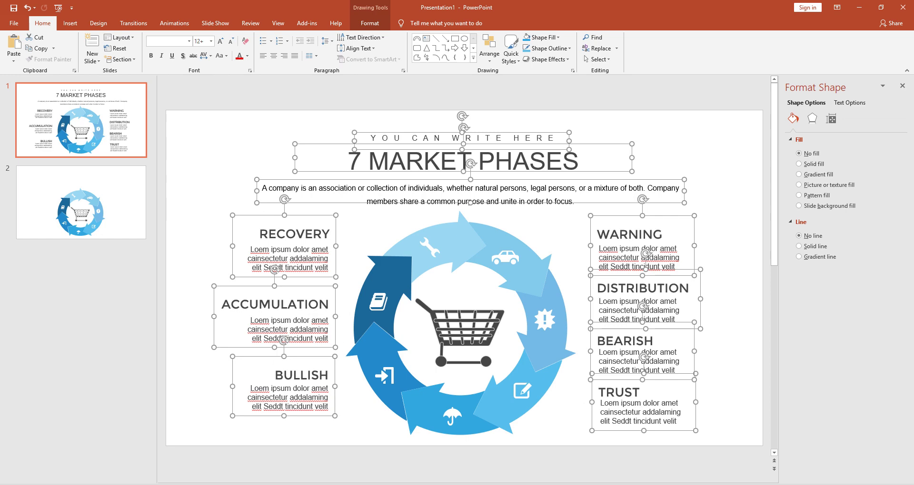
pyautogui.hotkey('ctrl', 'c')
pyautogui.click(47, 230)
pyautogui.hotkey('ctrl', 'v')
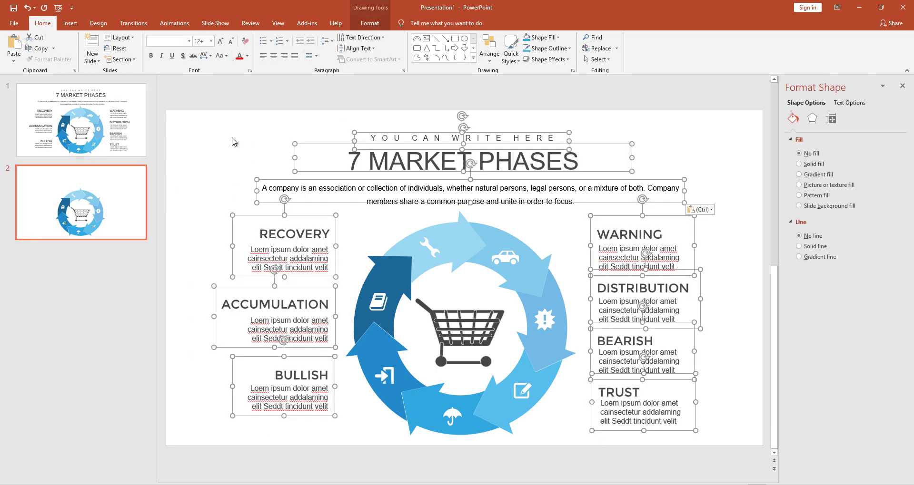
pyautogui.click(233, 142)
pyautogui.click(461, 242)
# Step: Fill all seven arrows on slide 2 with solid light grey
pyautogui.keyDown('shift'); pyautogui.click(512, 248); pyautogui.keyUp('shift')
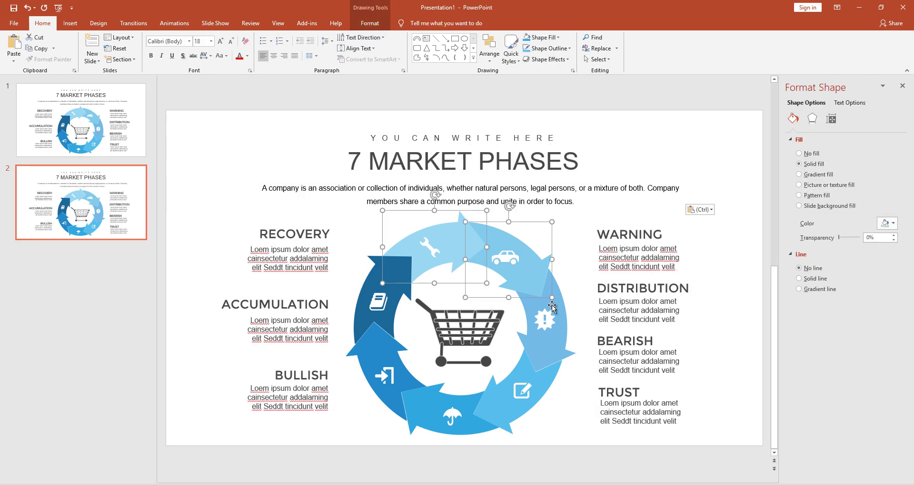
pyautogui.keyDown('shift'); pyautogui.click(552, 307); pyautogui.keyUp('shift')
pyautogui.keyDown('shift'); pyautogui.click(531, 387); pyautogui.keyUp('shift')
pyautogui.keyDown('shift'); pyautogui.click(422, 394); pyautogui.keyUp('shift')
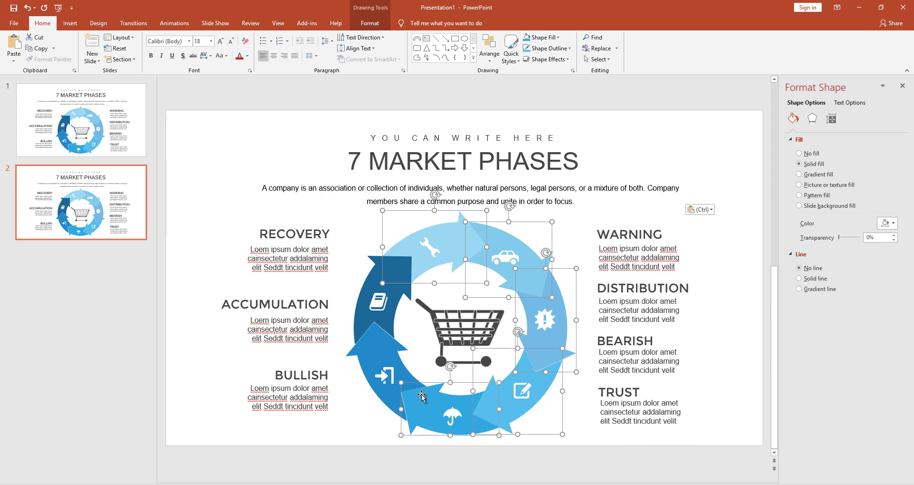
pyautogui.keyDown('shift'); pyautogui.click(385, 361); pyautogui.keyUp('shift')
pyautogui.keyDown('shift'); pyautogui.click(381, 302); pyautogui.keyUp('shift')
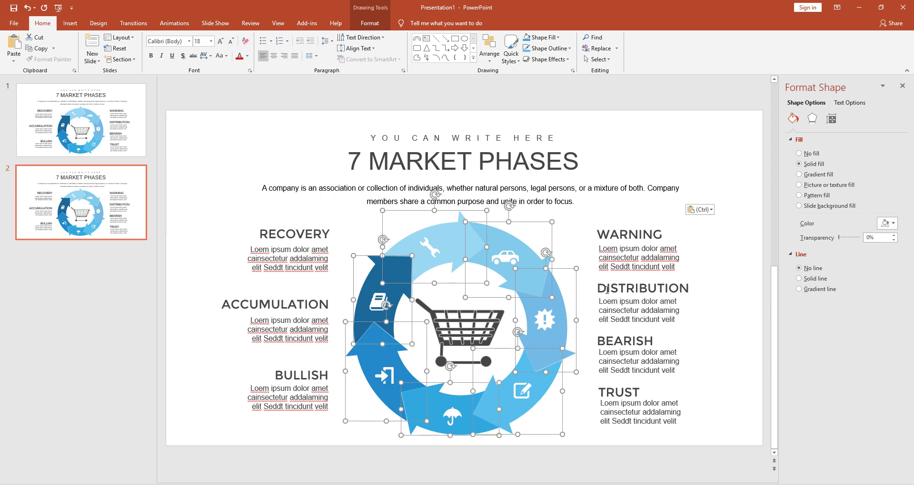
pyautogui.click(886, 223)
pyautogui.click(836, 263)
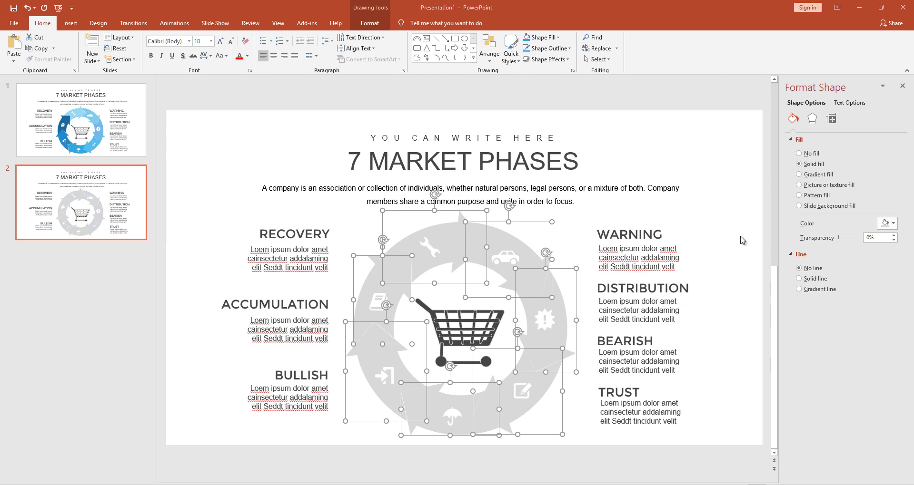
pyautogui.click(885, 223)
pyautogui.click(859, 256)
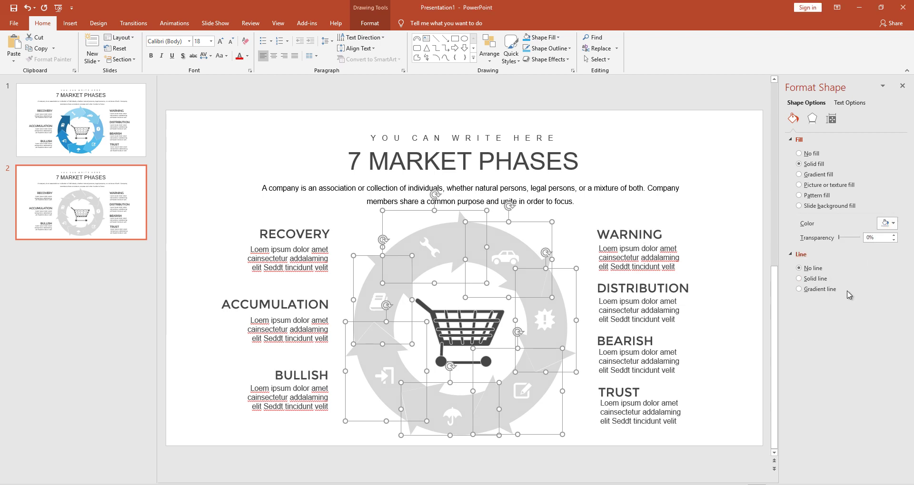
# Step: Give the arrows a solid white outline
pyautogui.click(815, 279)
pyautogui.click(887, 307)
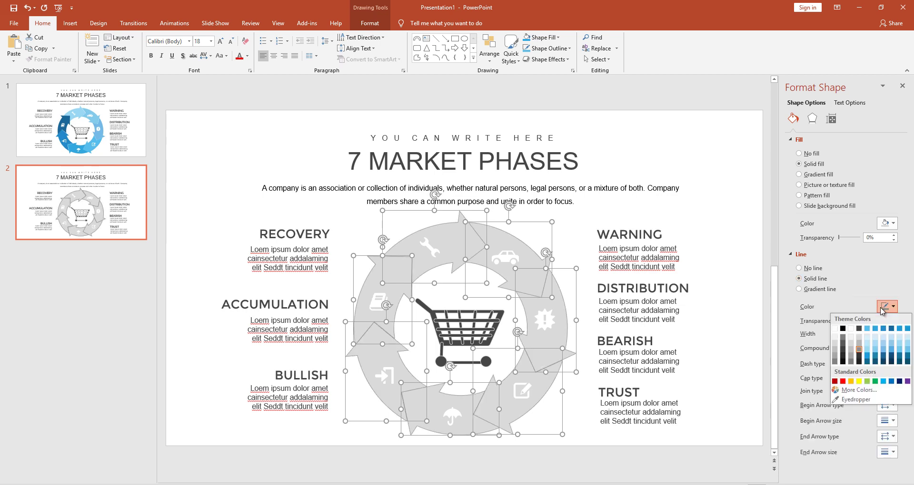
pyautogui.click(858, 350)
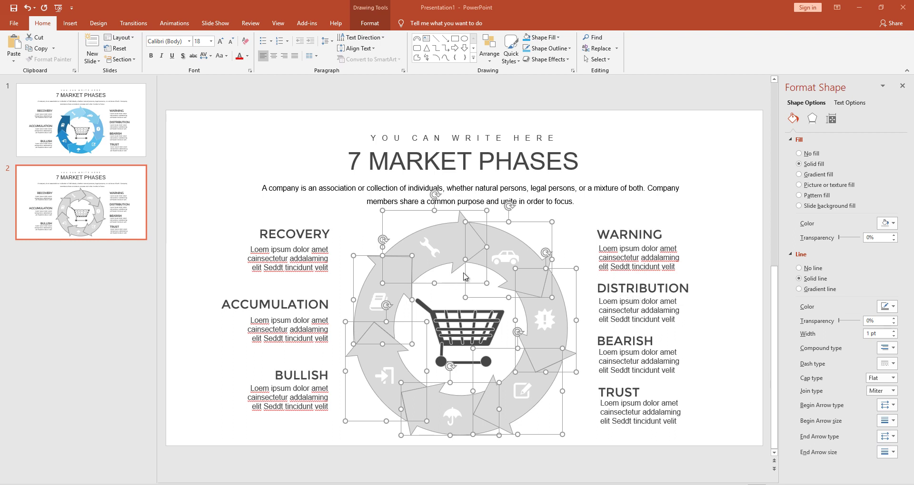
pyautogui.click(428, 249)
# Step: Give the wrench, car, exclamation, edit, umbrella, exit and book icons a solid dark fill
pyautogui.keyDown('shift'); pyautogui.click(504, 258); pyautogui.keyUp('shift')
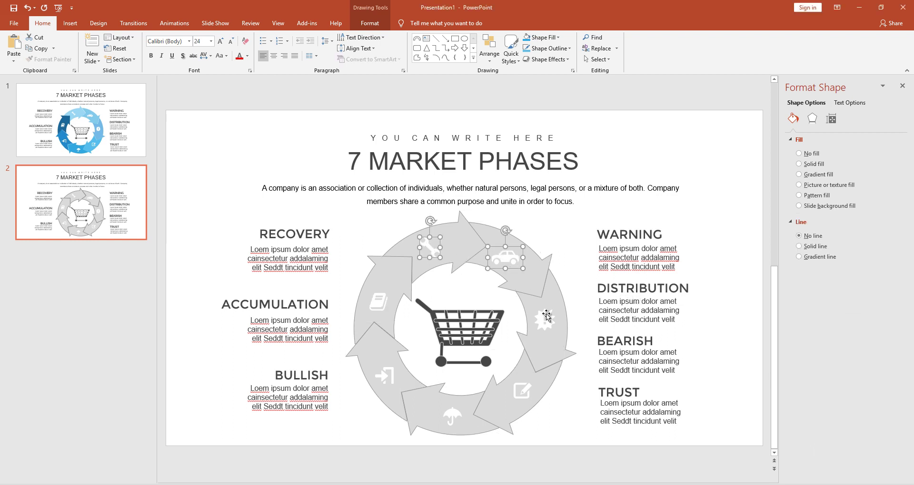
pyautogui.keyDown('shift'); pyautogui.click(545, 318); pyautogui.keyUp('shift')
pyautogui.keyDown('shift'); pyautogui.click(526, 391); pyautogui.keyUp('shift')
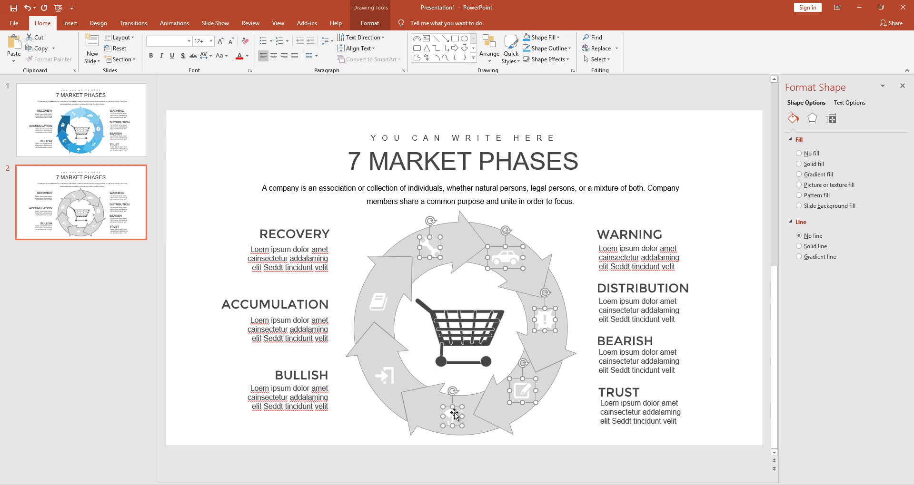
pyautogui.keyDown('shift'); pyautogui.click(455, 415); pyautogui.keyUp('shift')
pyautogui.keyDown('shift'); pyautogui.click(387, 374); pyautogui.keyUp('shift')
pyautogui.keyDown('shift'); pyautogui.click(381, 307); pyautogui.keyUp('shift')
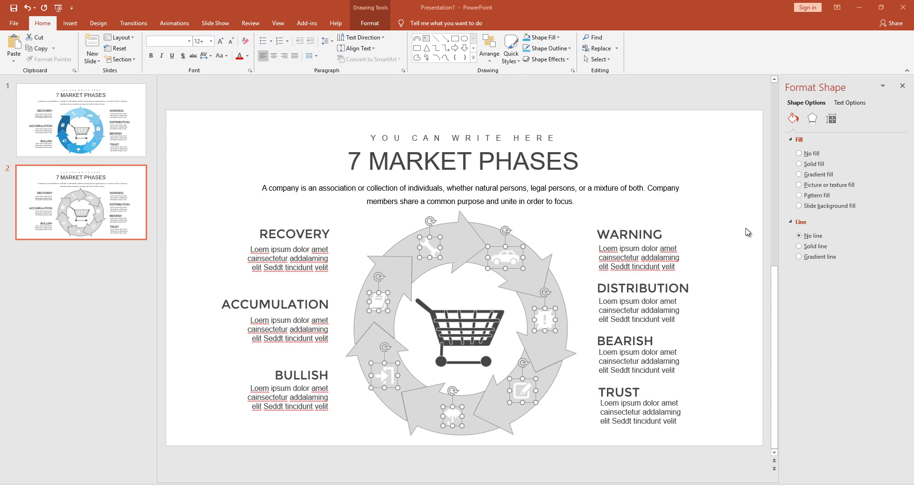
pyautogui.click(806, 164)
pyautogui.click(885, 223)
pyautogui.click(703, 236)
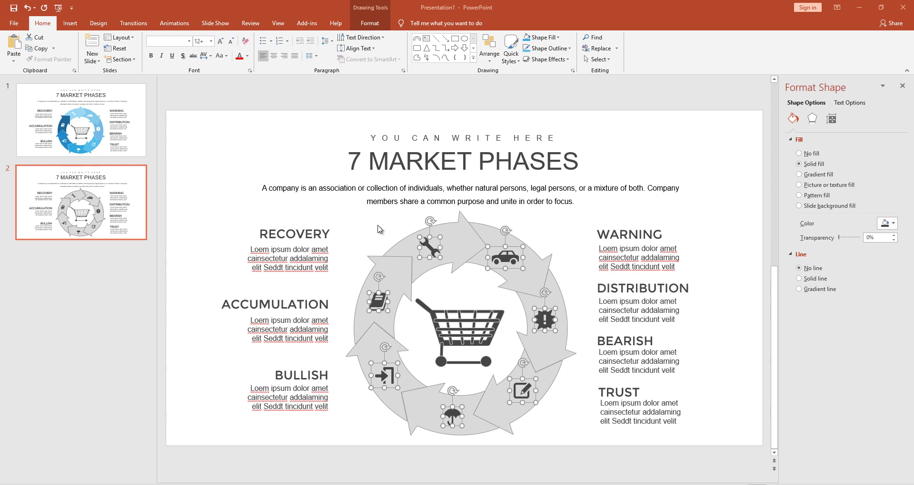
pyautogui.click(104, 182)
# Step: Duplicate slide 2 as slide 3 and fill its top wrench arrow light blue
pyautogui.rightClick(97, 185)
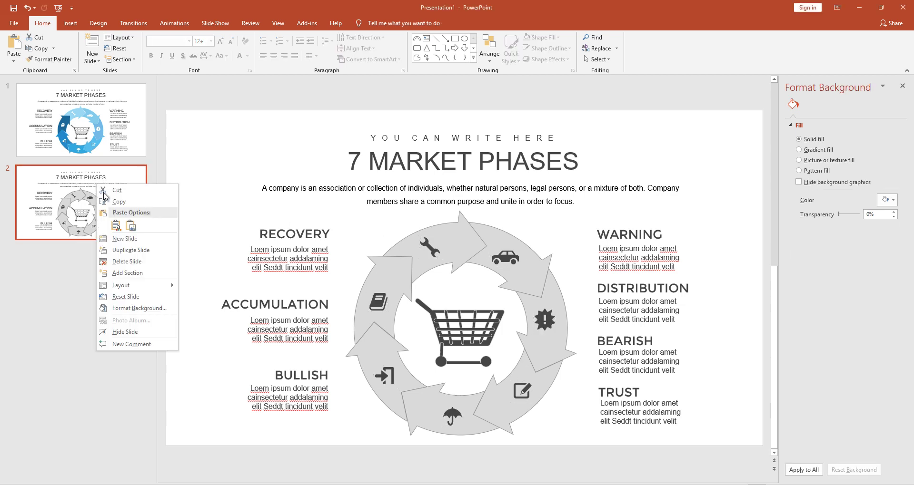
pyautogui.click(130, 250)
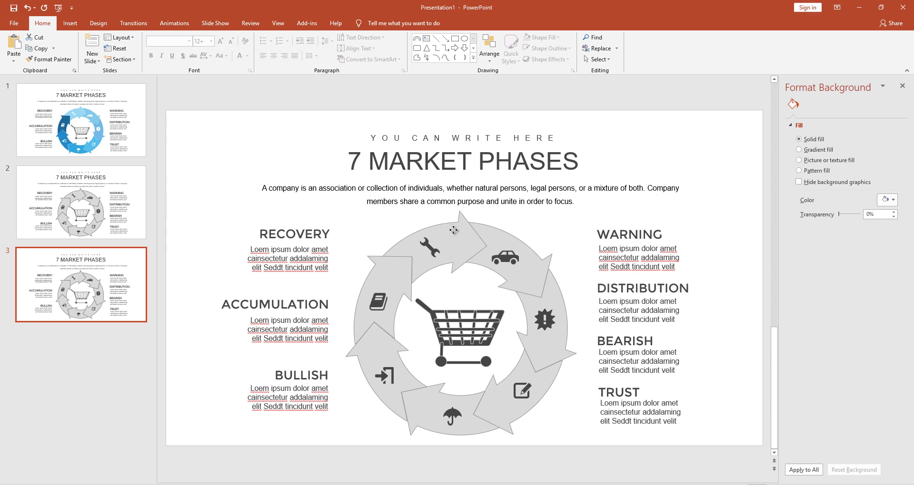
pyautogui.click(470, 240)
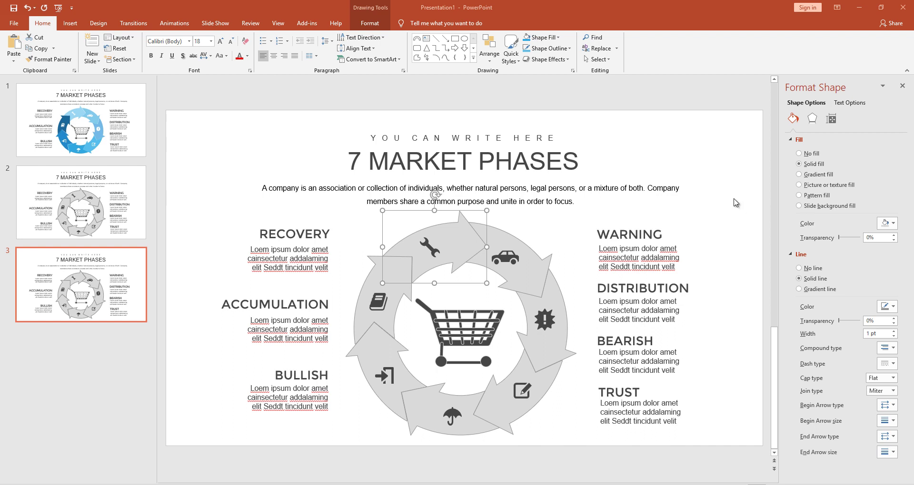
pyautogui.click(888, 223)
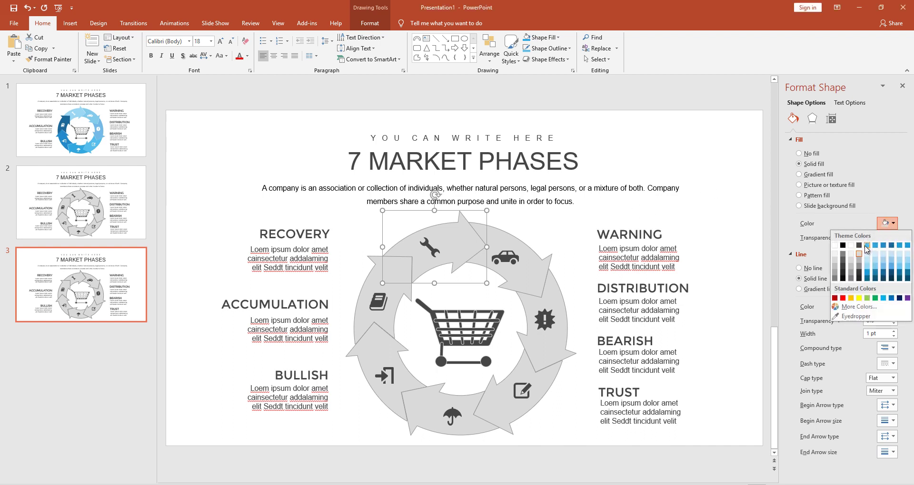
pyautogui.click(870, 248)
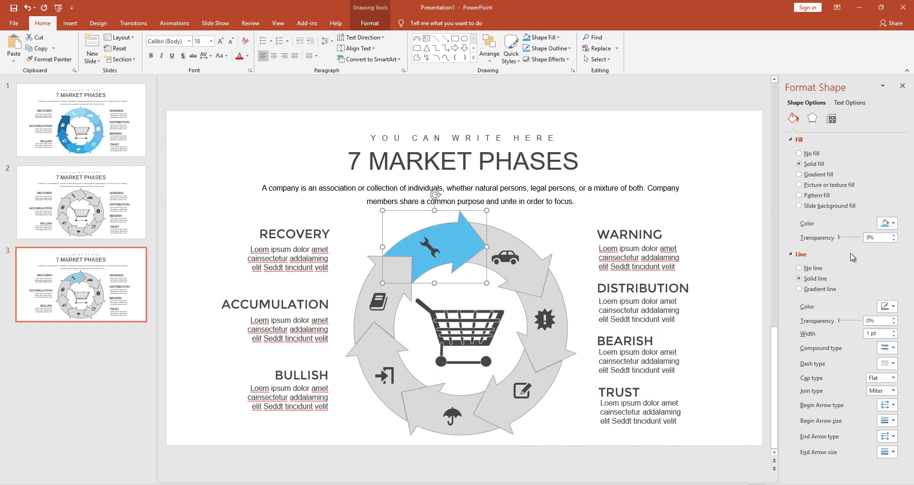
# Step: Make the wrench icon on the blue arrow white
pyautogui.click(429, 251)
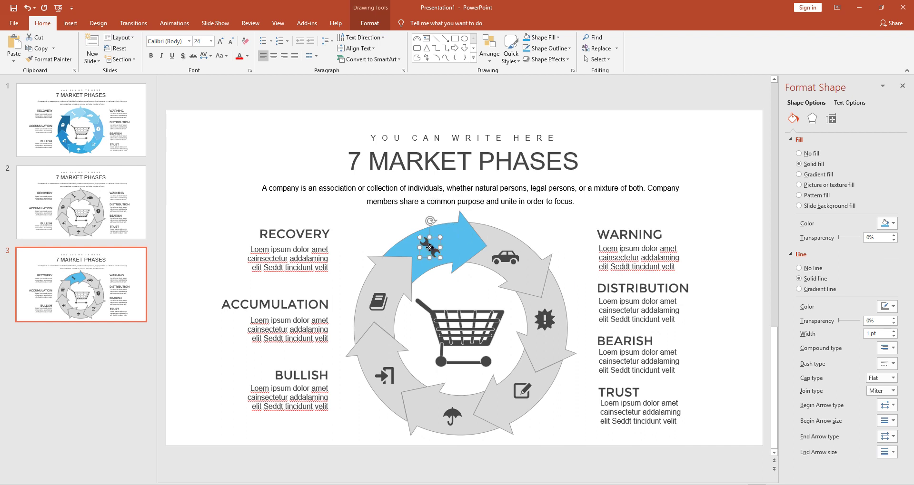
pyautogui.click(891, 223)
pyautogui.click(859, 240)
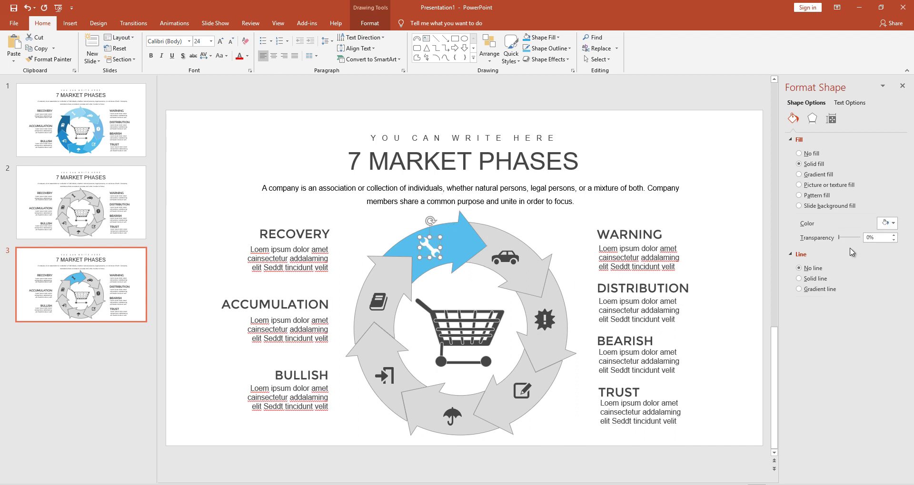
pyautogui.click(93, 308)
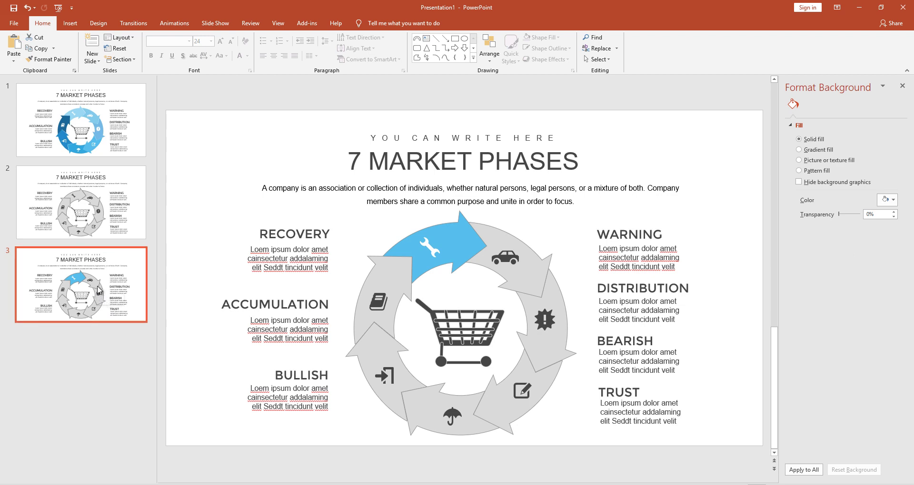
# Step: Duplicate slides 3, 4 and 5 to create slides 4 through 6
pyautogui.rightClick(97, 286)
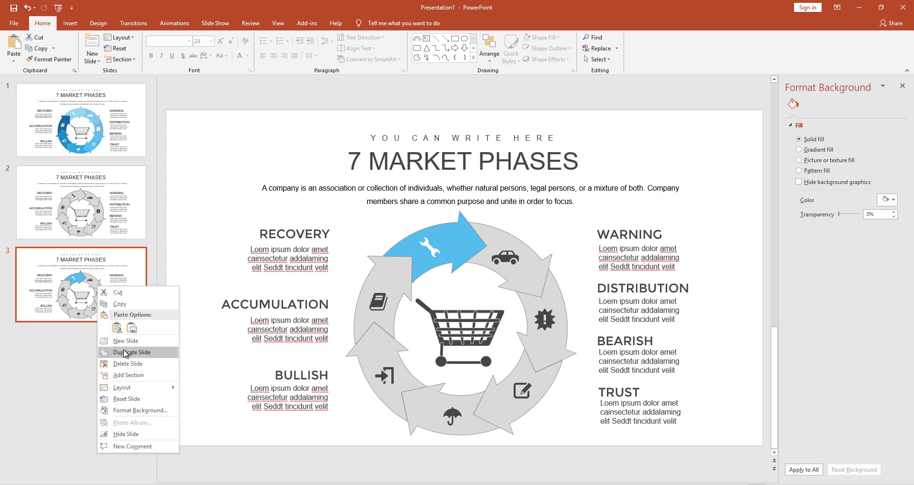
pyautogui.click(125, 353)
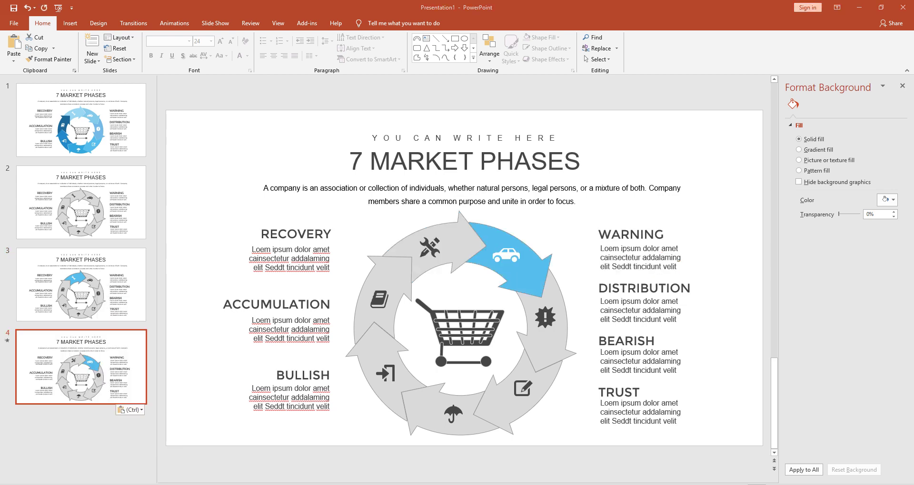
pyautogui.rightClick(116, 383)
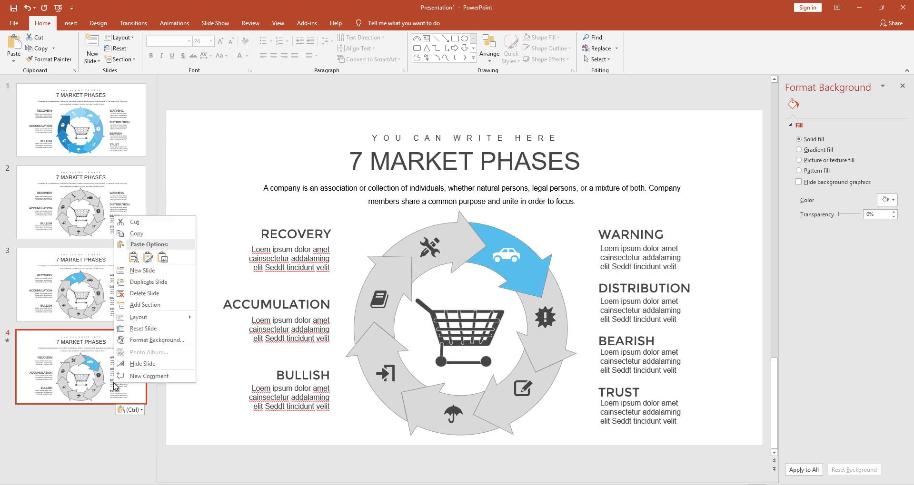
pyautogui.click(151, 282)
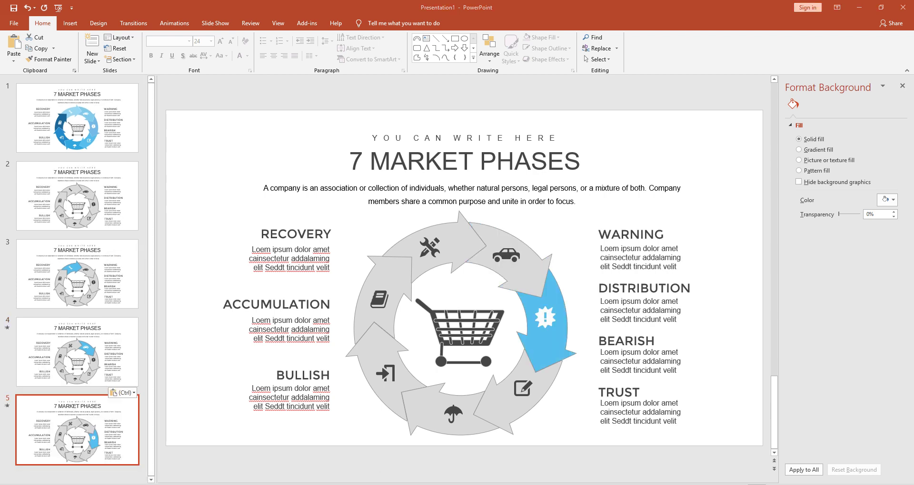
pyautogui.press('Escape')
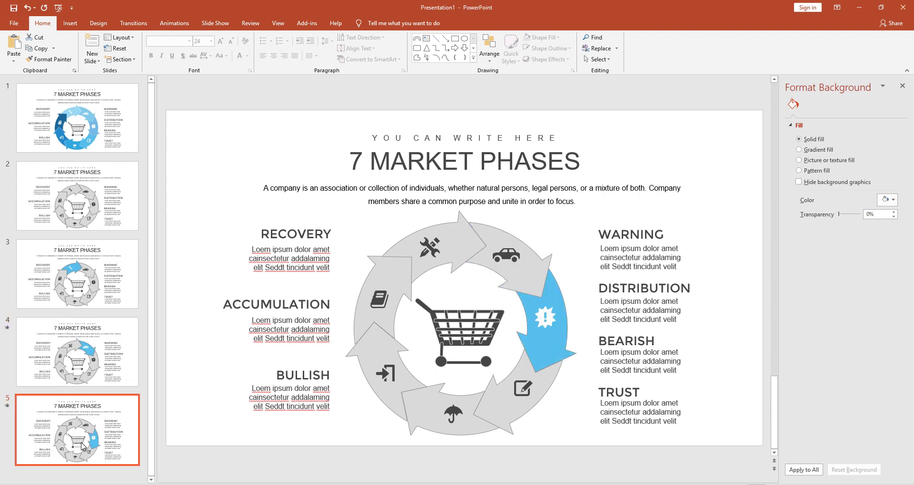
pyautogui.rightClick(89, 443)
pyautogui.click(124, 348)
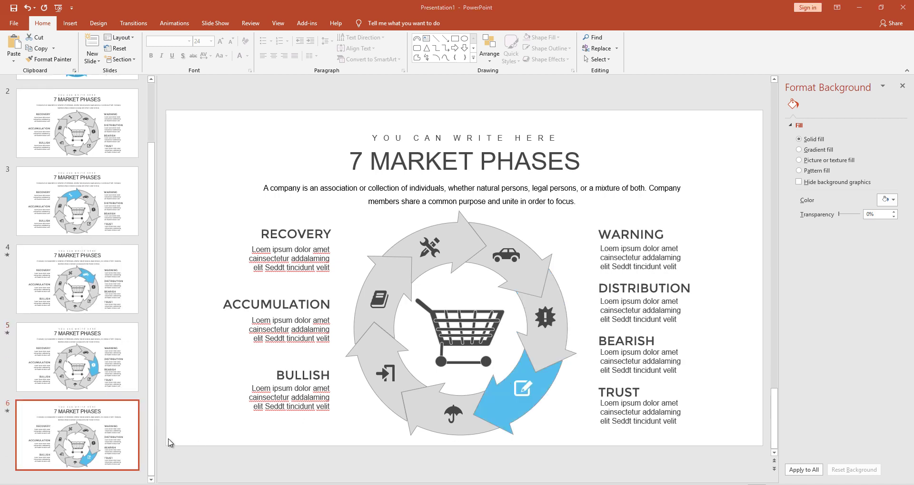
# Step: Duplicate slides 6, 7 and 8 to create slides 7 through 9
pyautogui.rightClick(112, 471)
pyautogui.click(164, 341)
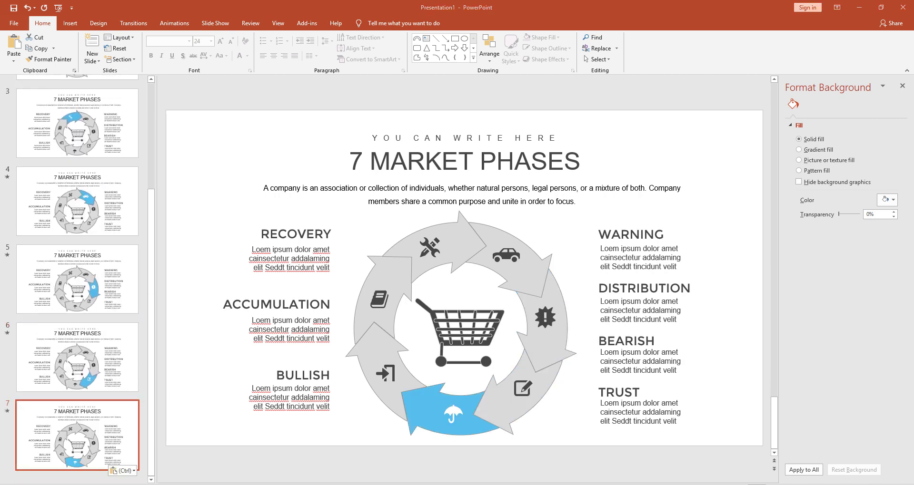
pyautogui.rightClick(88, 442)
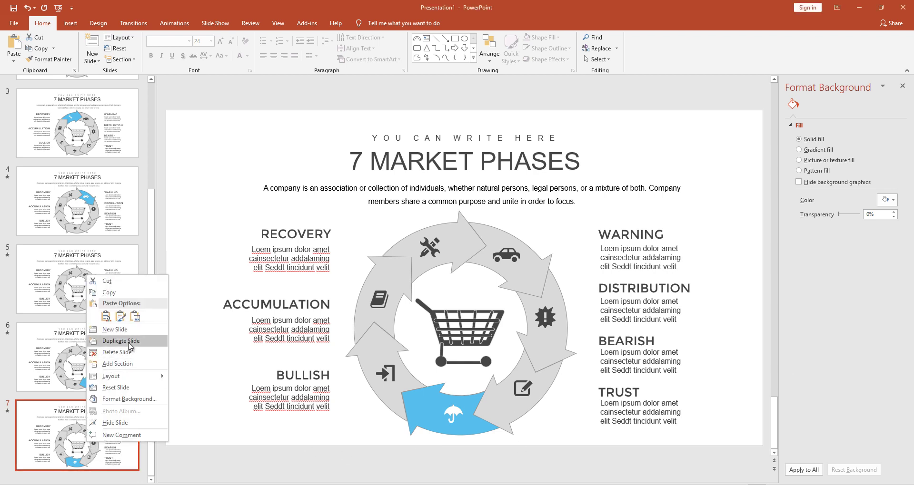
pyautogui.click(129, 346)
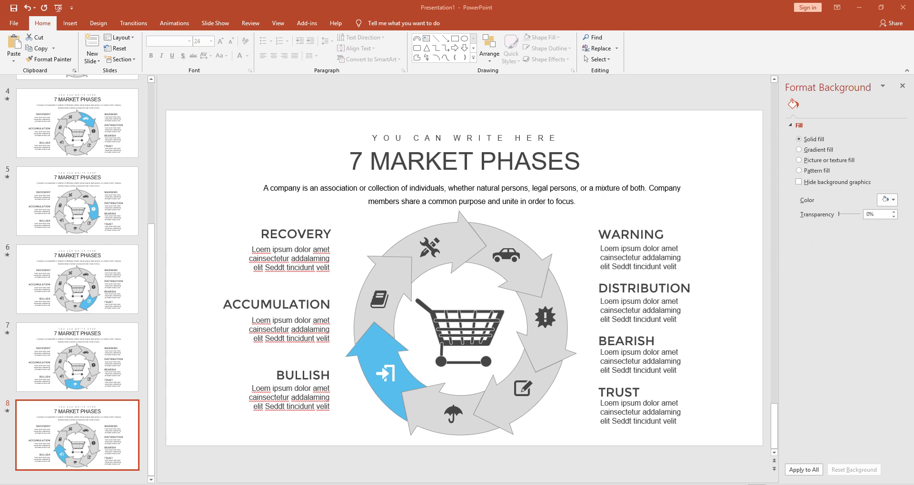
pyautogui.rightClick(99, 440)
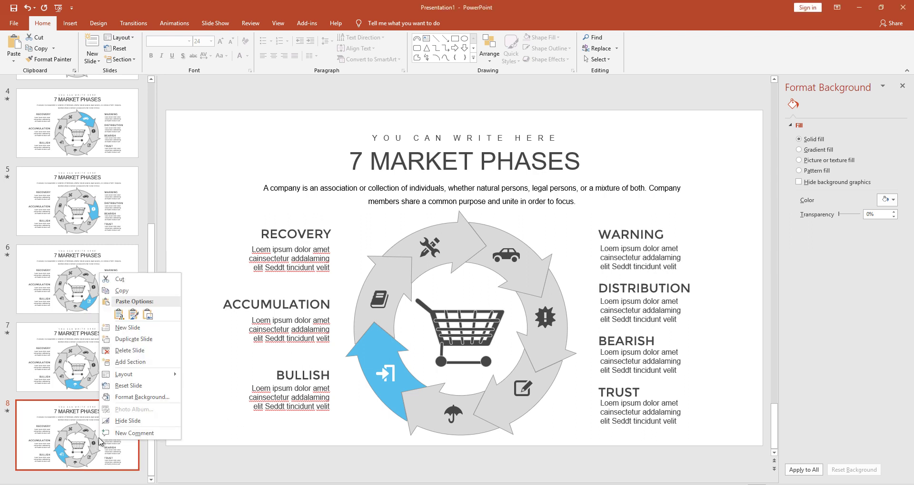
pyautogui.click(133, 338)
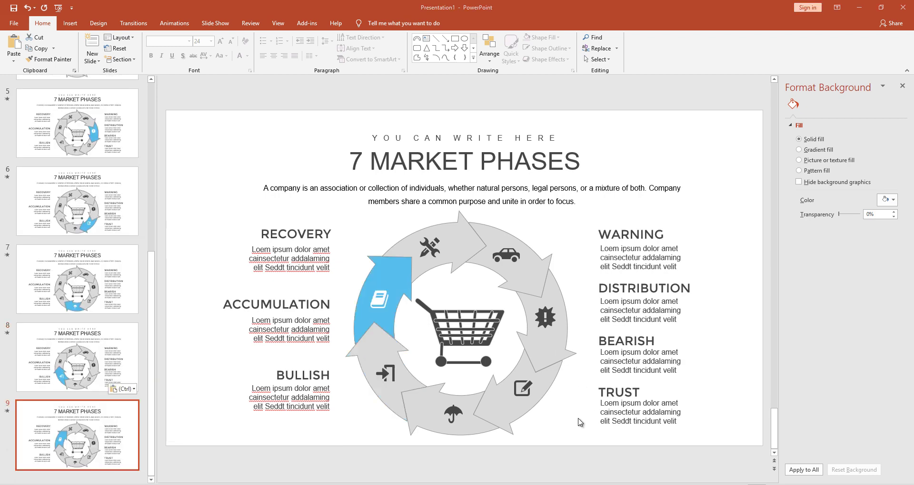
pyautogui.moveTo(149, 347); pyautogui.dragTo(181, 189)
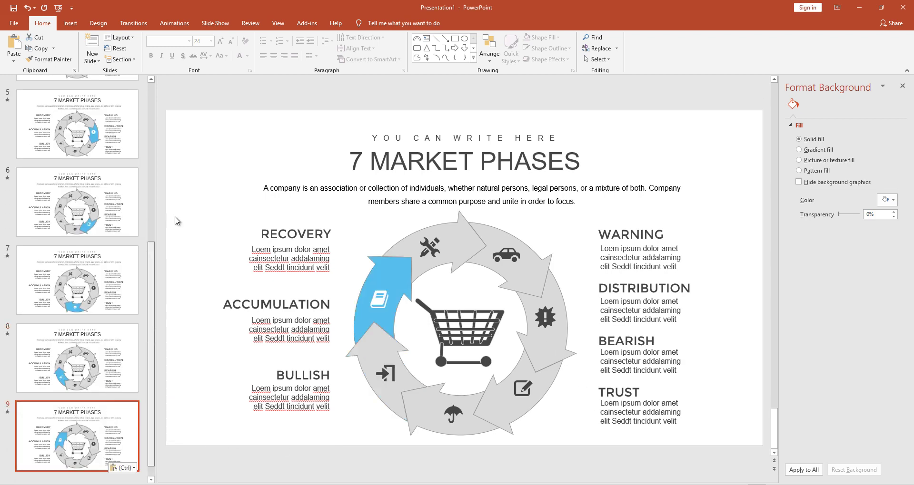
# Step: Paste a copy of the full-colour slide 1 after slide 9 as slide 10
pyautogui.click(96, 119)
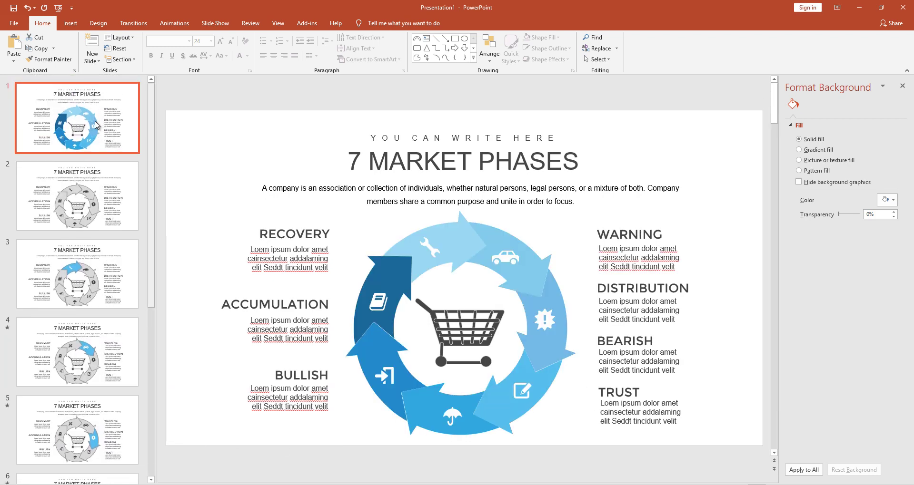
pyautogui.moveTo(152, 135); pyautogui.dragTo(151, 362)
pyautogui.click(89, 476)
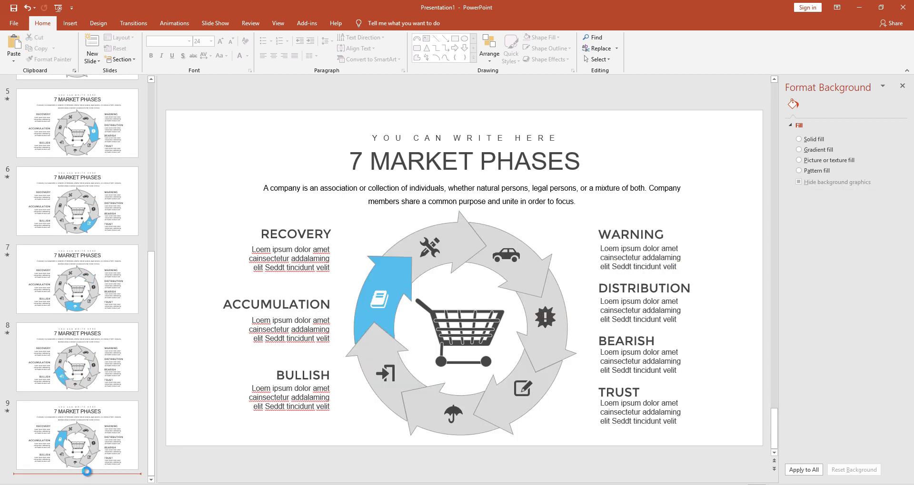
pyautogui.hotkey('ctrl', 'v')
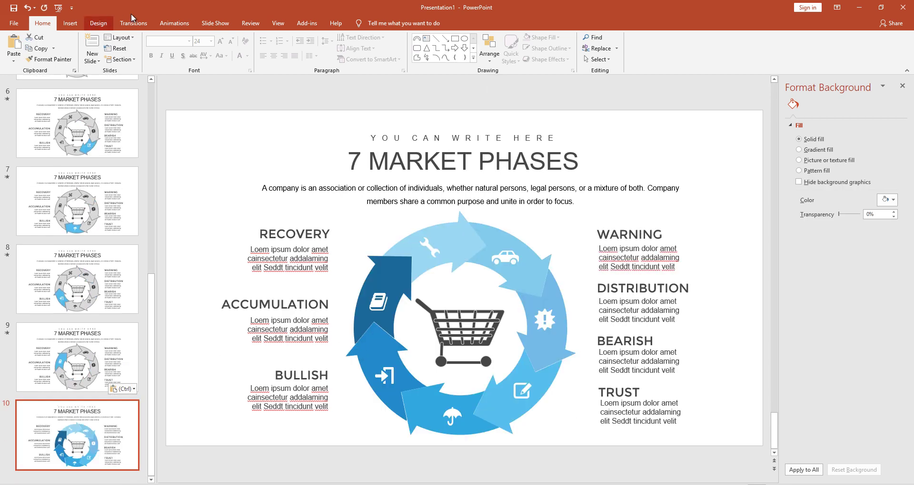
# Step: Recolour the deck with a Design variant colour scheme in orange, green and red
pyautogui.click(98, 23)
pyautogui.click(822, 56)
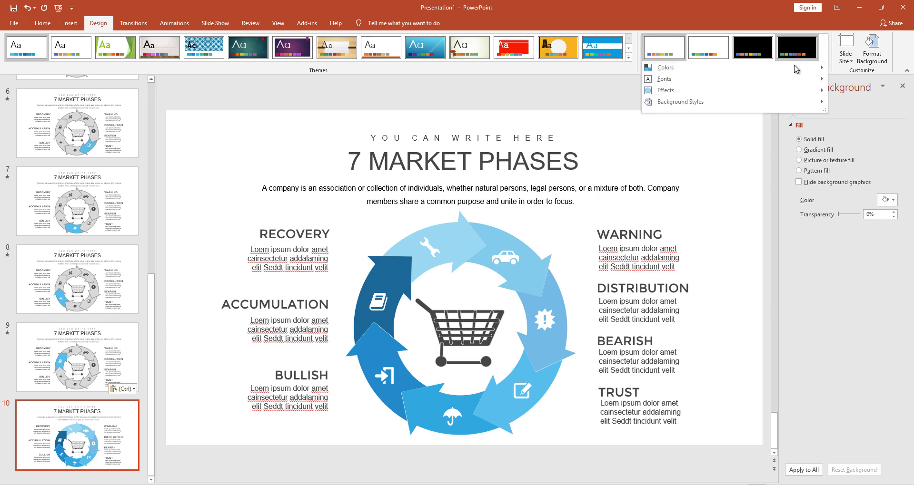
pyautogui.moveTo(779, 70)
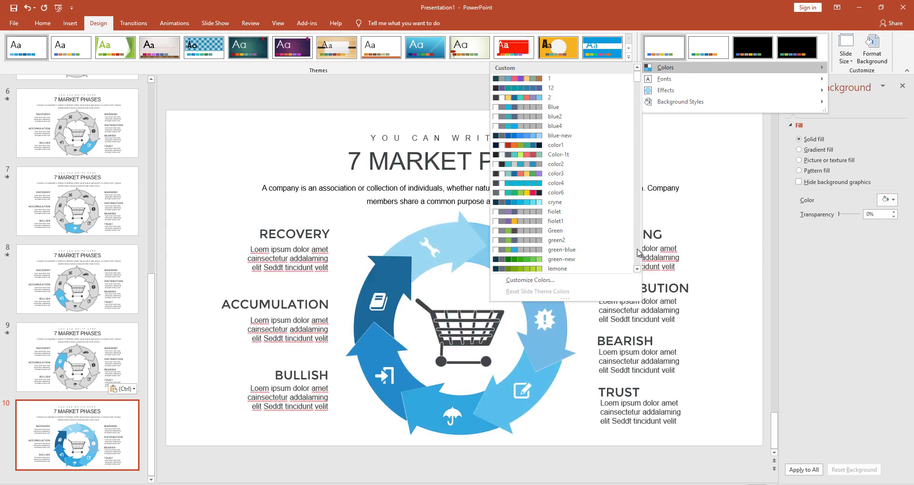
pyautogui.scroll(-3, 636, 251)
pyautogui.scroll(-3, 636, 252)
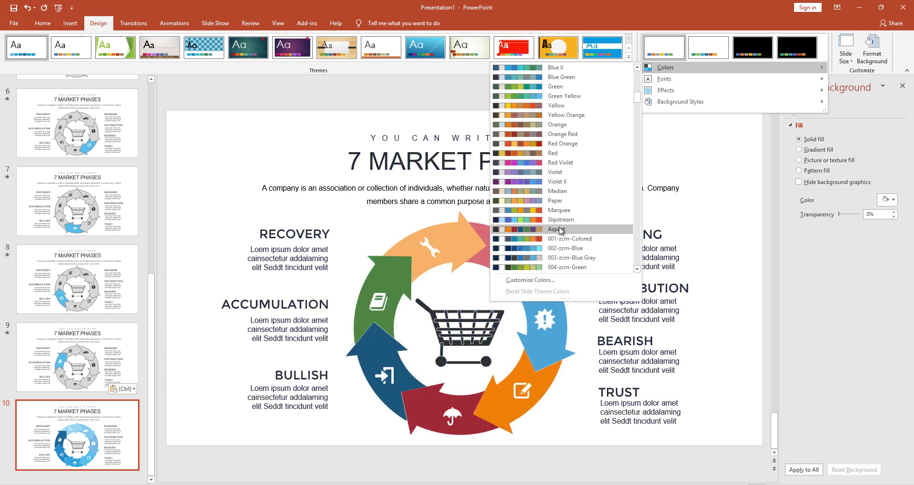
pyautogui.click(560, 162)
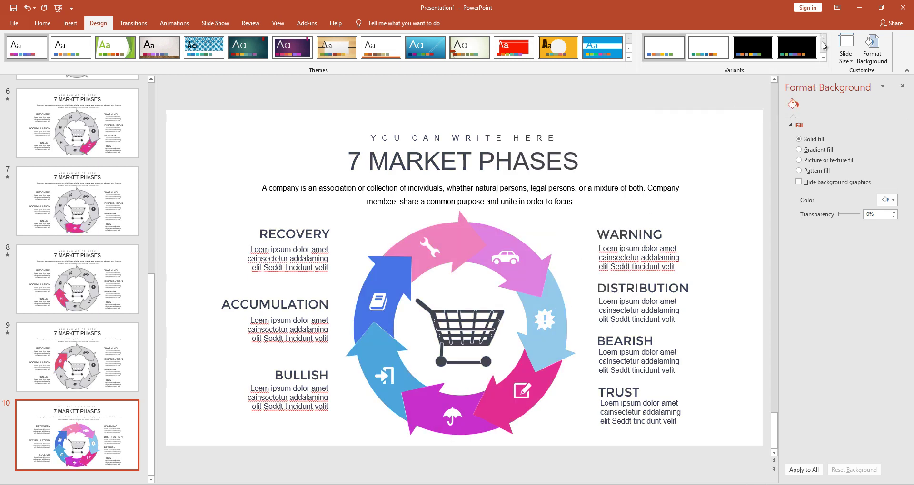
pyautogui.click(822, 60)
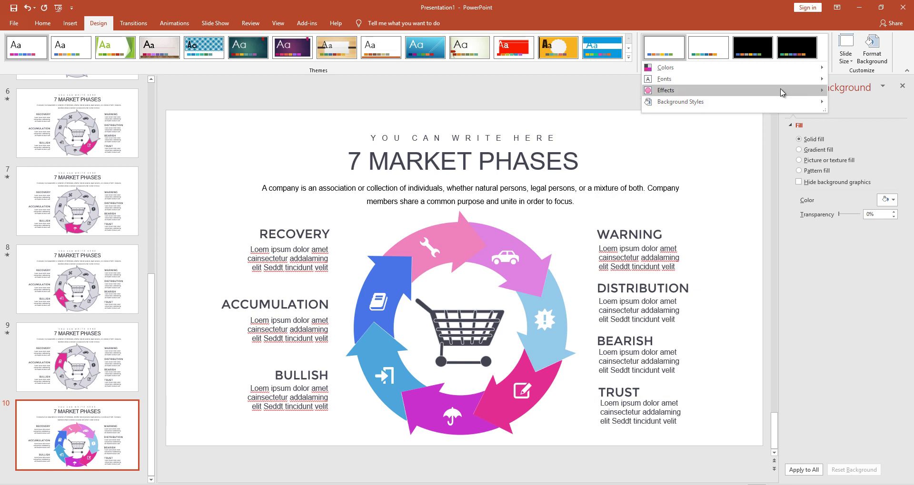
pyautogui.hotkey('ctrl', 'z')
pyautogui.click(823, 57)
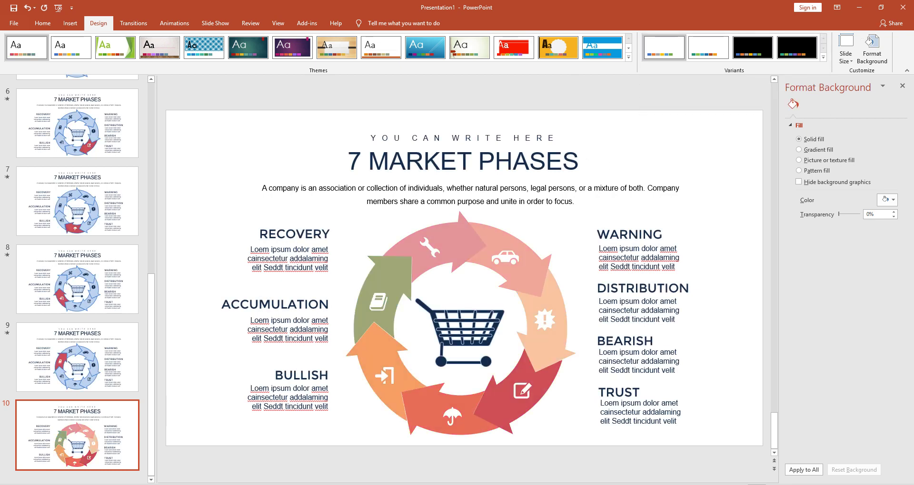